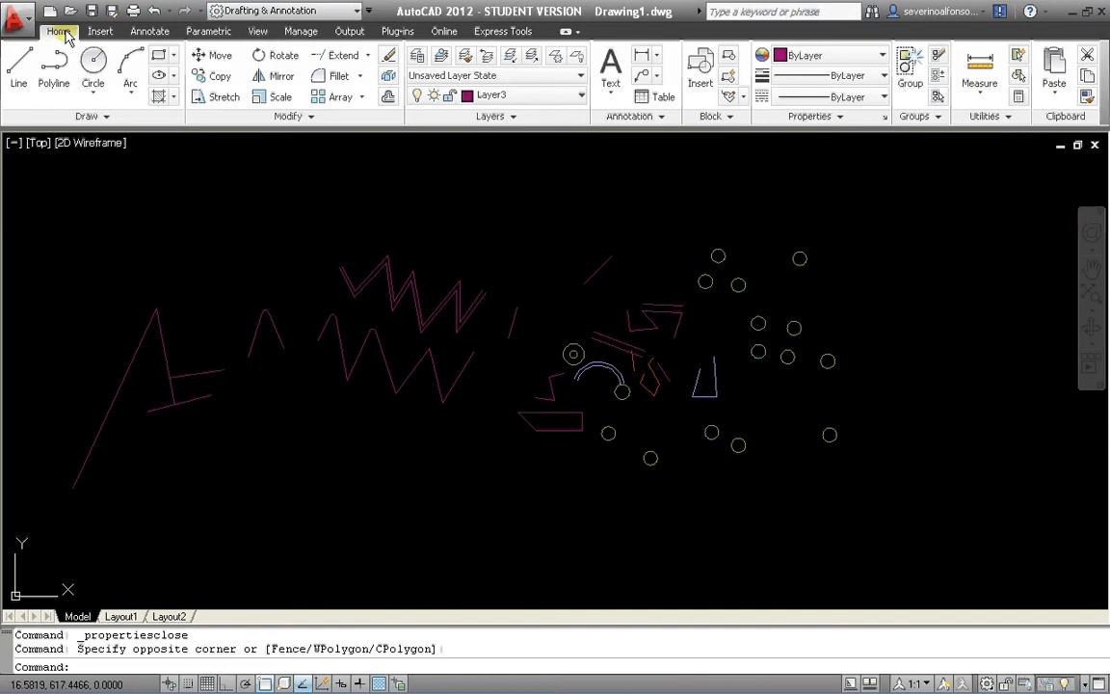
scroll(620, 342, down, 2)
scroll(619, 315, up, 3)
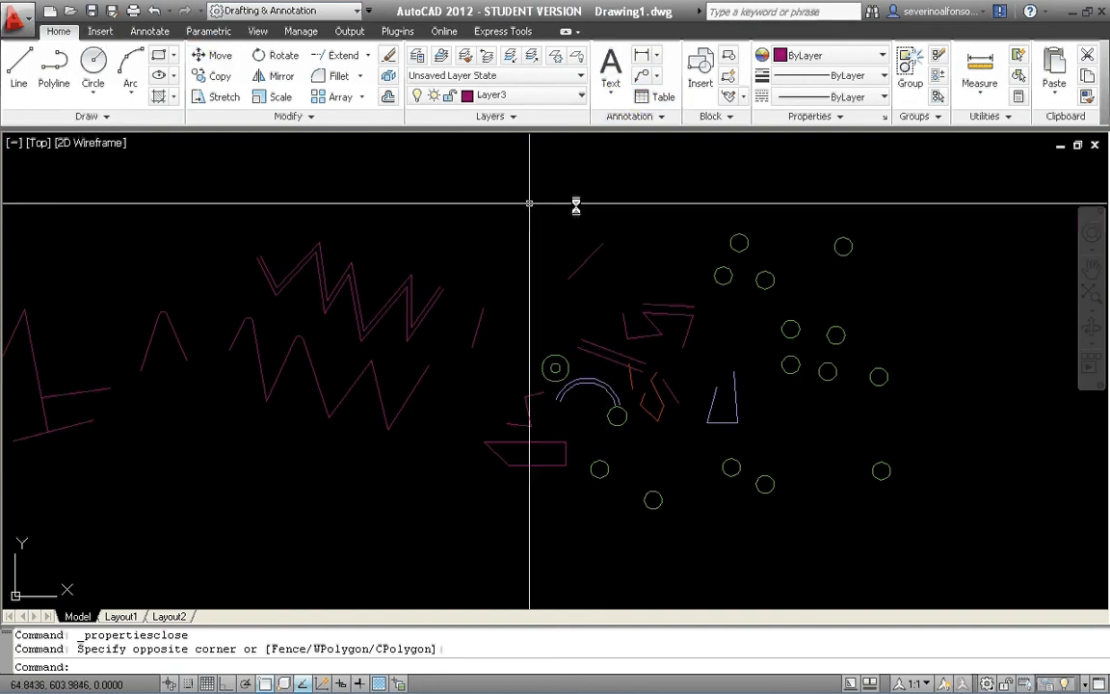
click(642, 116)
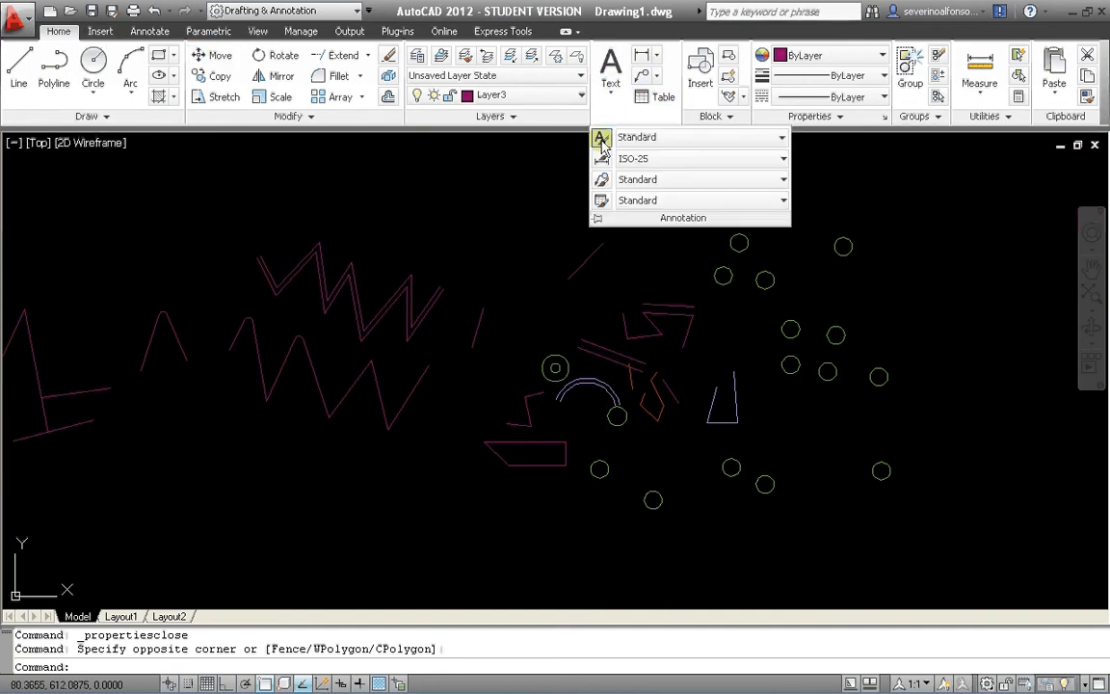
key(Escape)
Add the multiline text "circle" in the empty area above the shapes, using the Standard style at height 2.5.
scroll(443, 221, down, 5)
scroll(582, 229, up, 6)
key(Escape)
text(t)
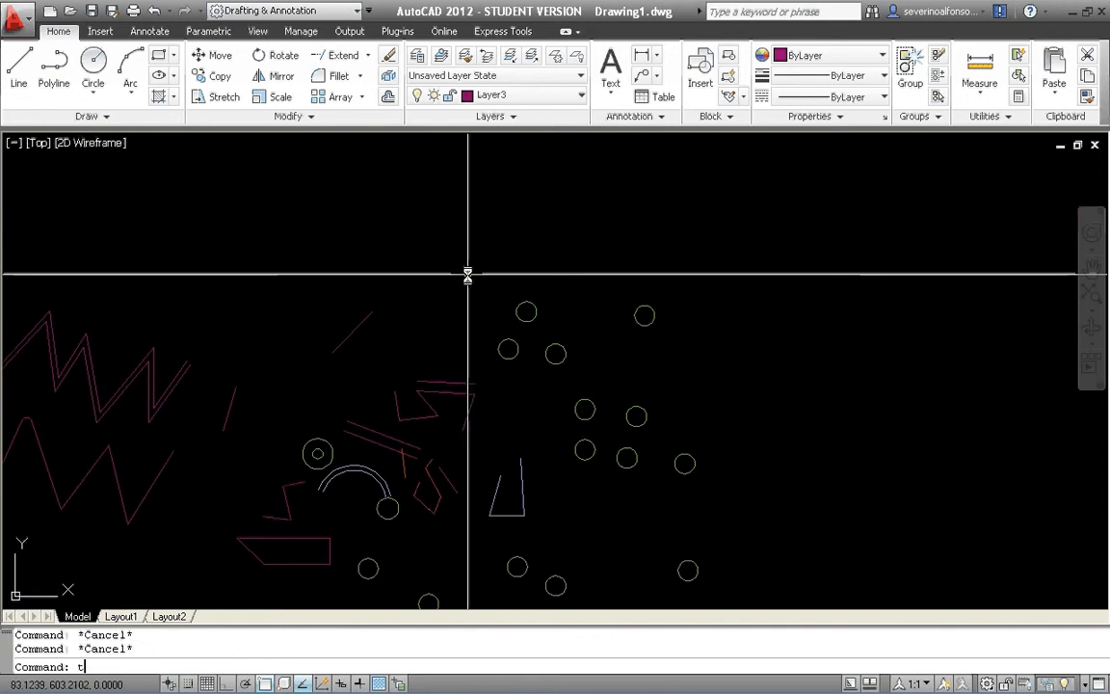
key(Return)
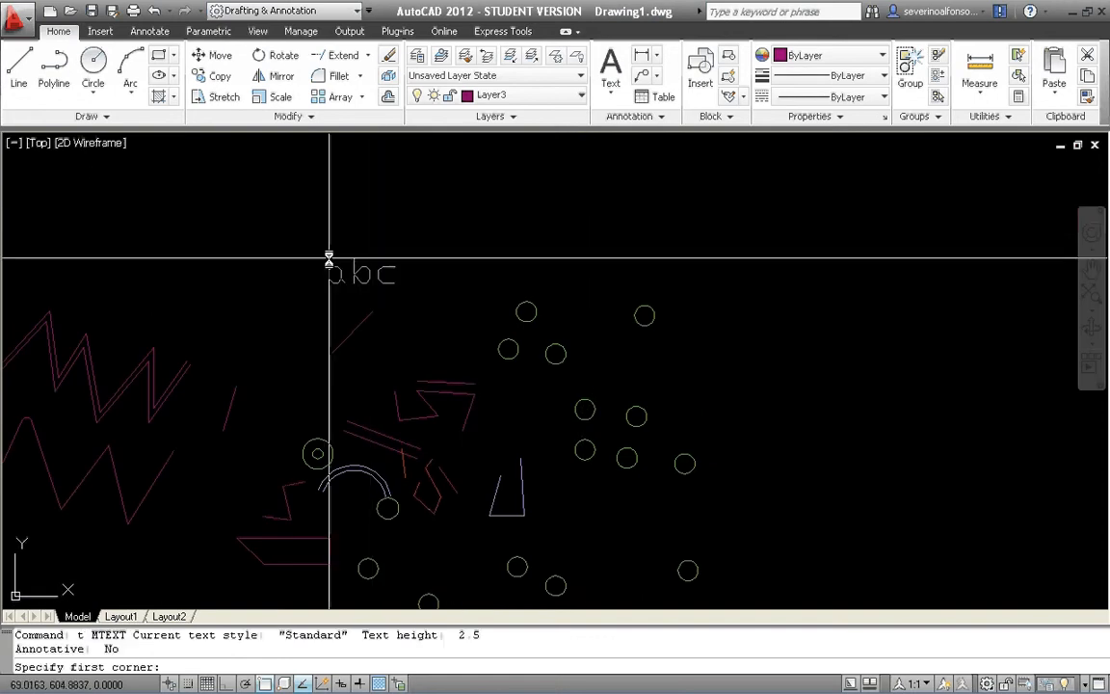
click(305, 223)
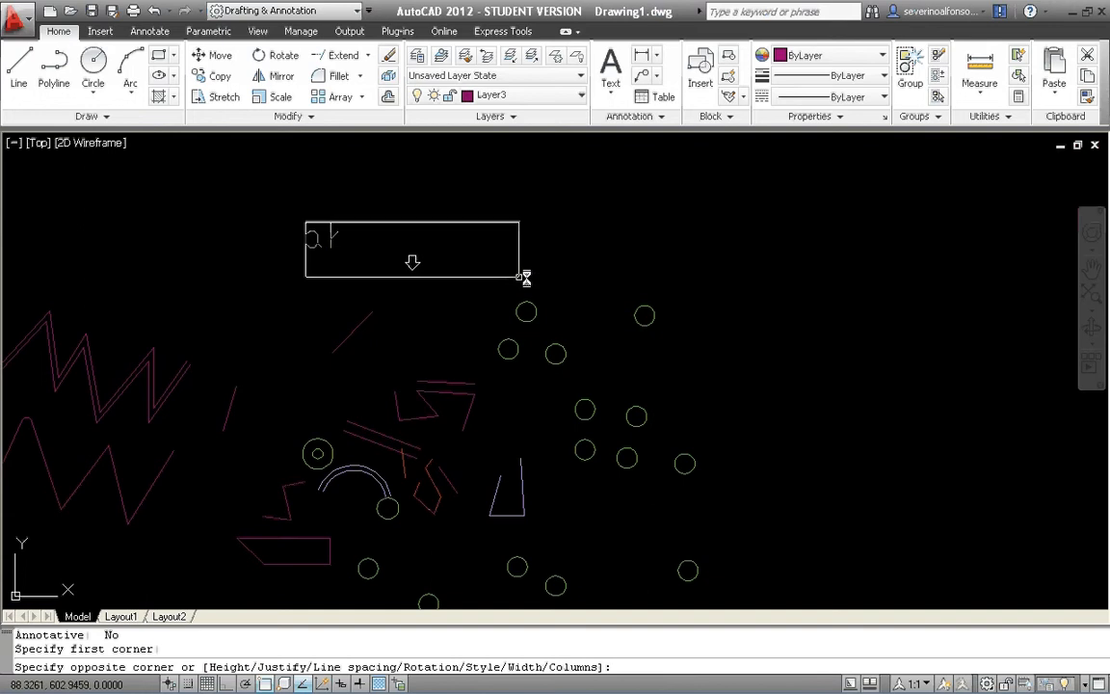
click(528, 281)
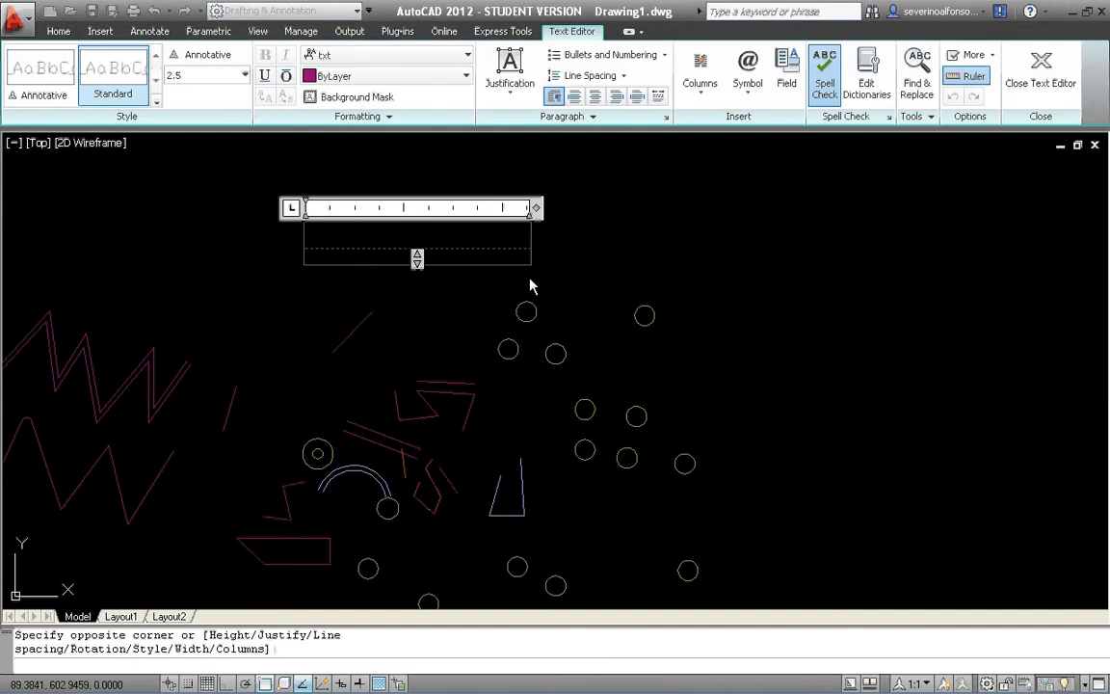
text(circle)
click(820, 279)
click(464, 201)
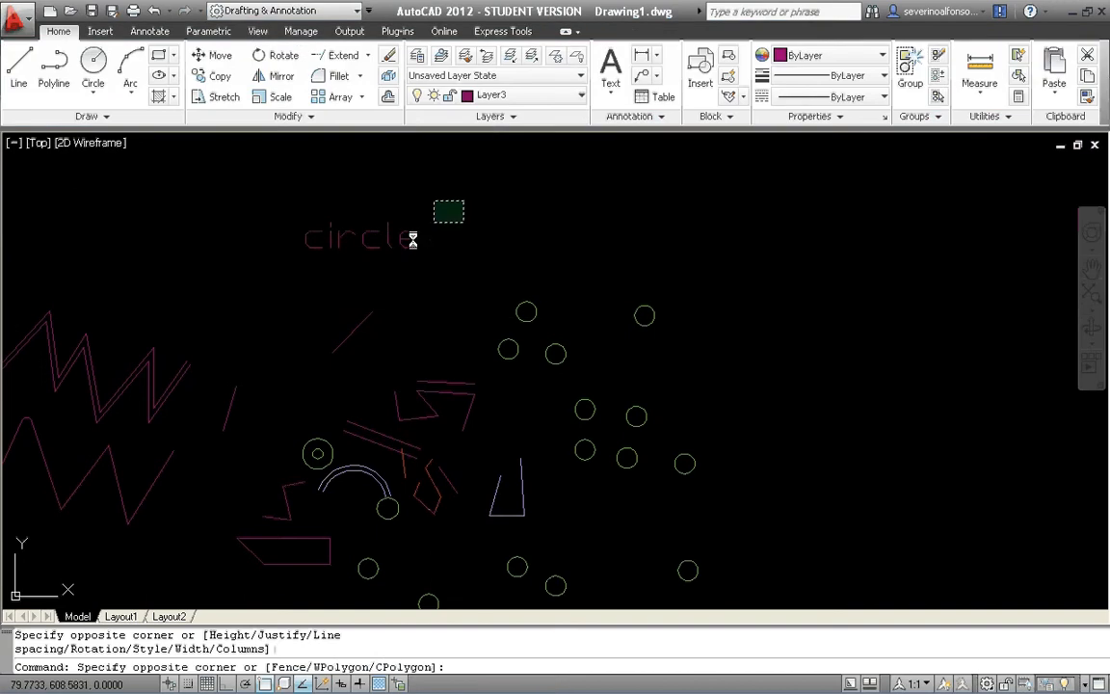
click(392, 277)
scroll(393, 278, up, 2)
key(Escape)
Draw a horizontal line about 27.65 units long under the "circle" text, continuing diagonally to the center of the upper far circle.
middle_drag(396, 287, 470, 339)
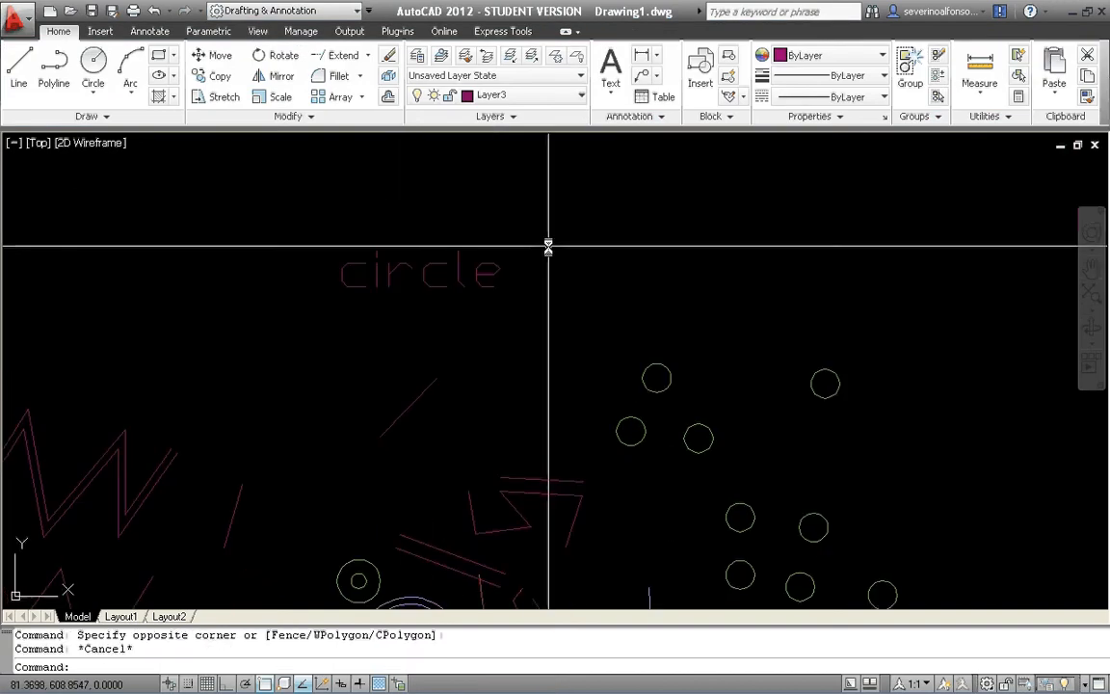
text(l)
key(Return)
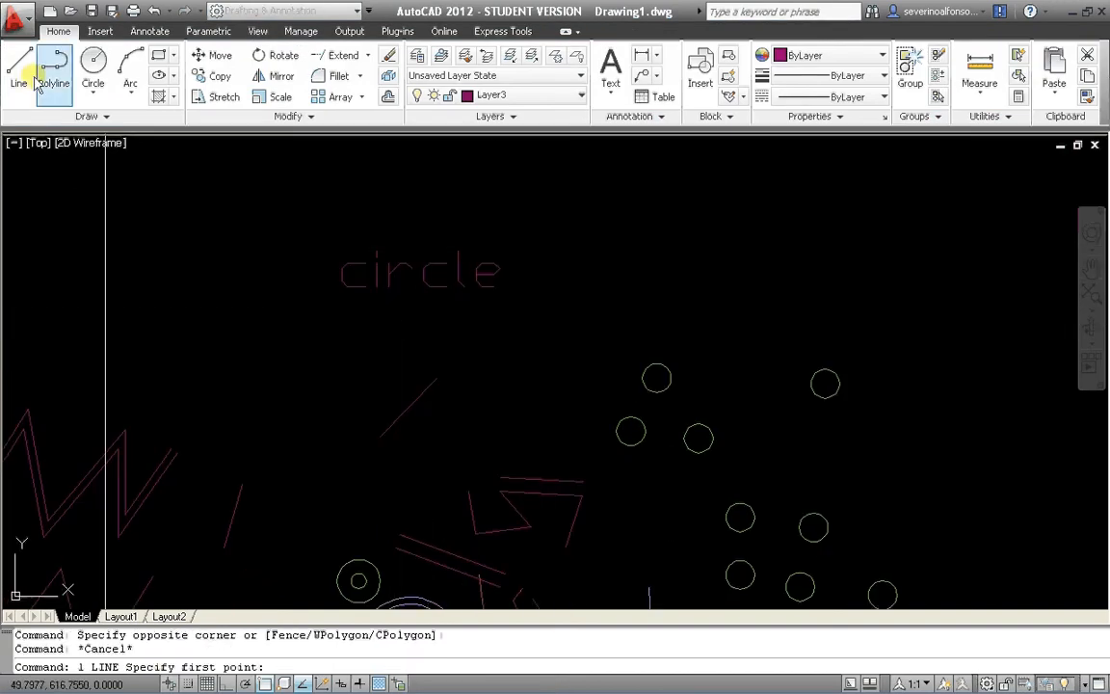
click(339, 306)
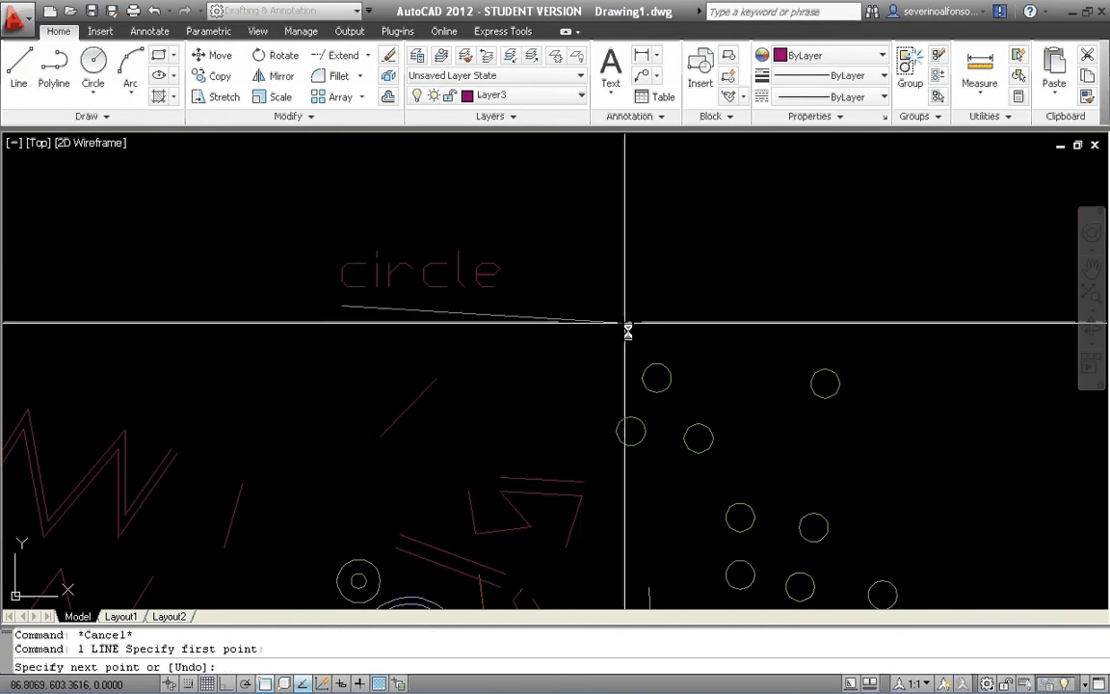
key(F8)
click(729, 306)
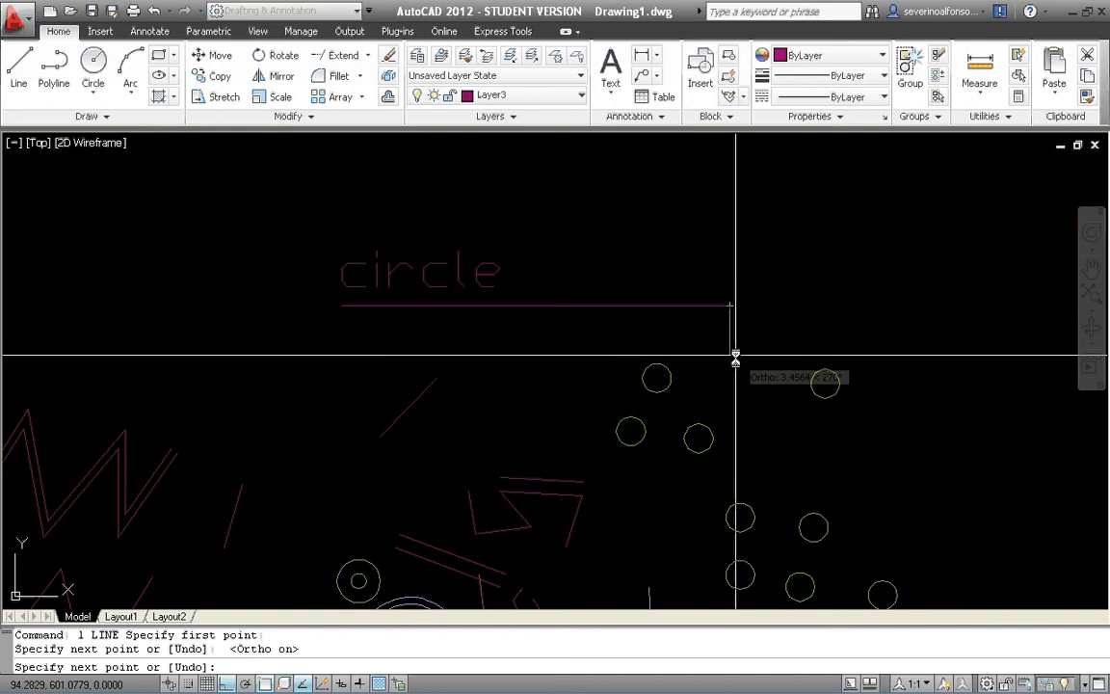
key(F8)
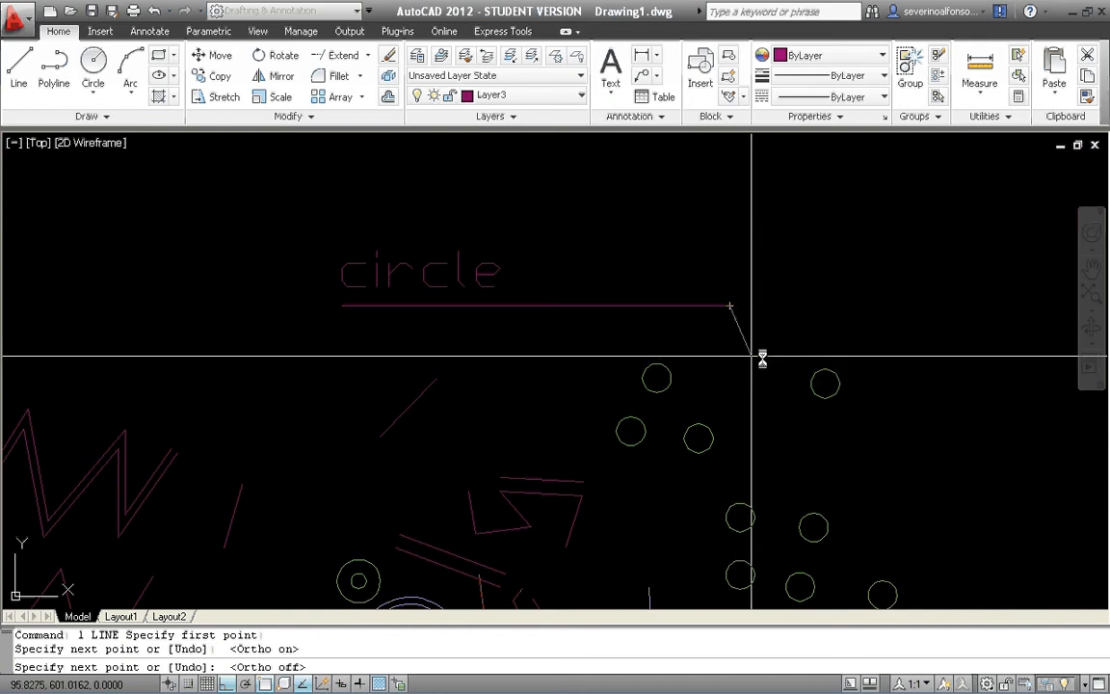
click(825, 382)
key(Escape)
Examine the Standard text style's font choices and height setting, and the list of available text styles.
scroll(617, 379, down, 1)
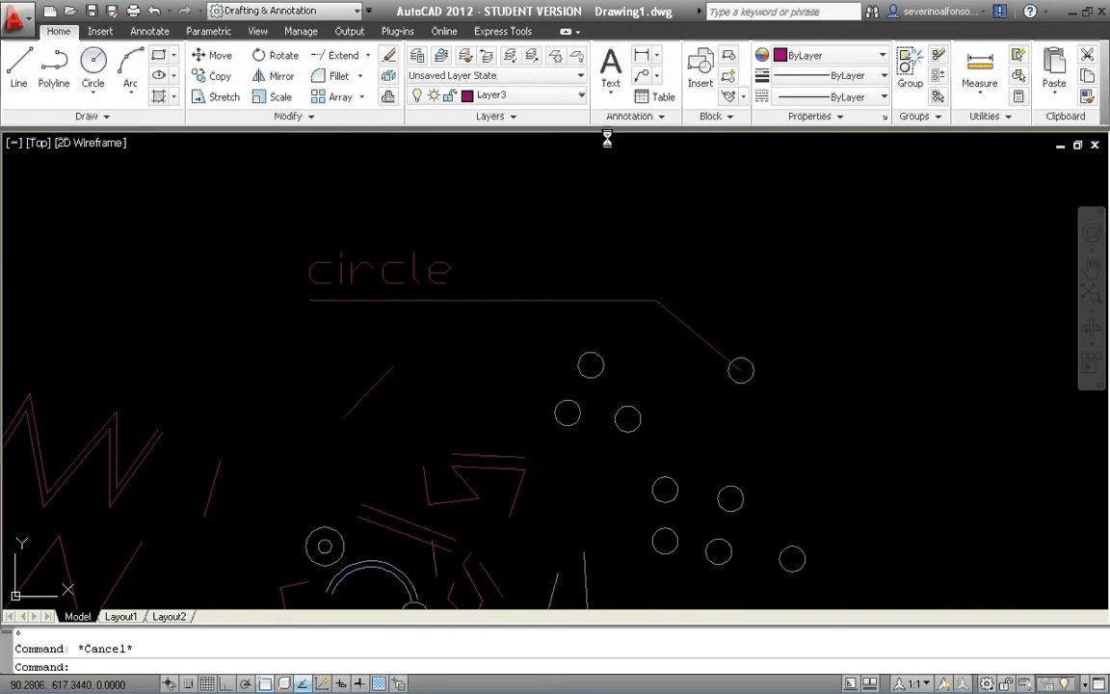
click(636, 120)
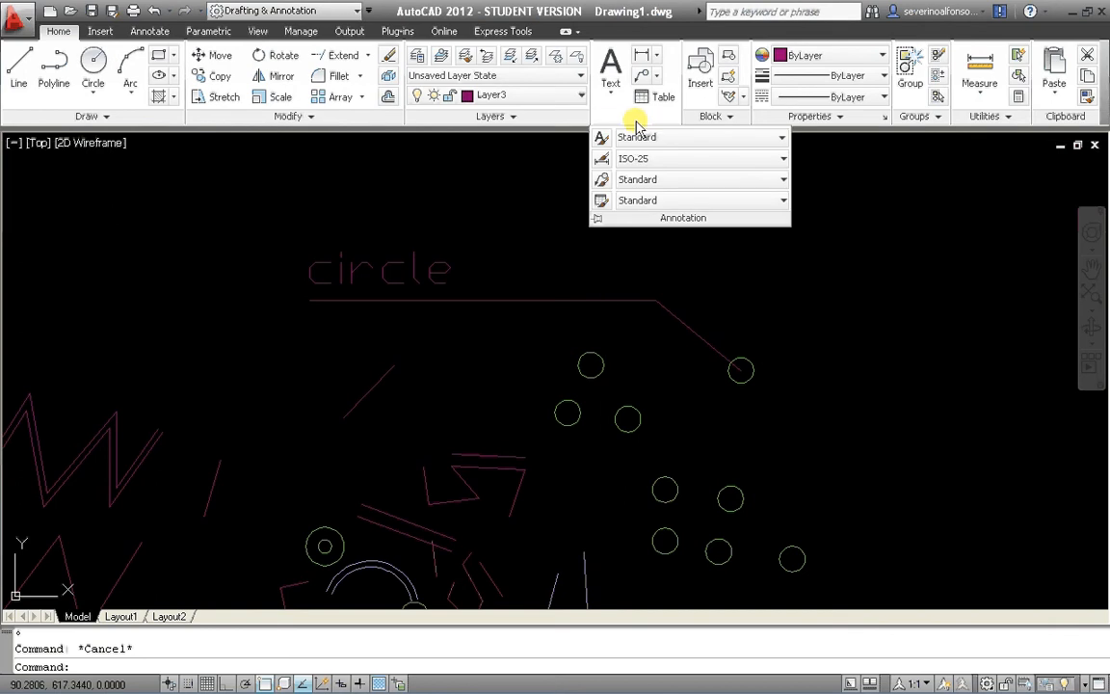
click(601, 139)
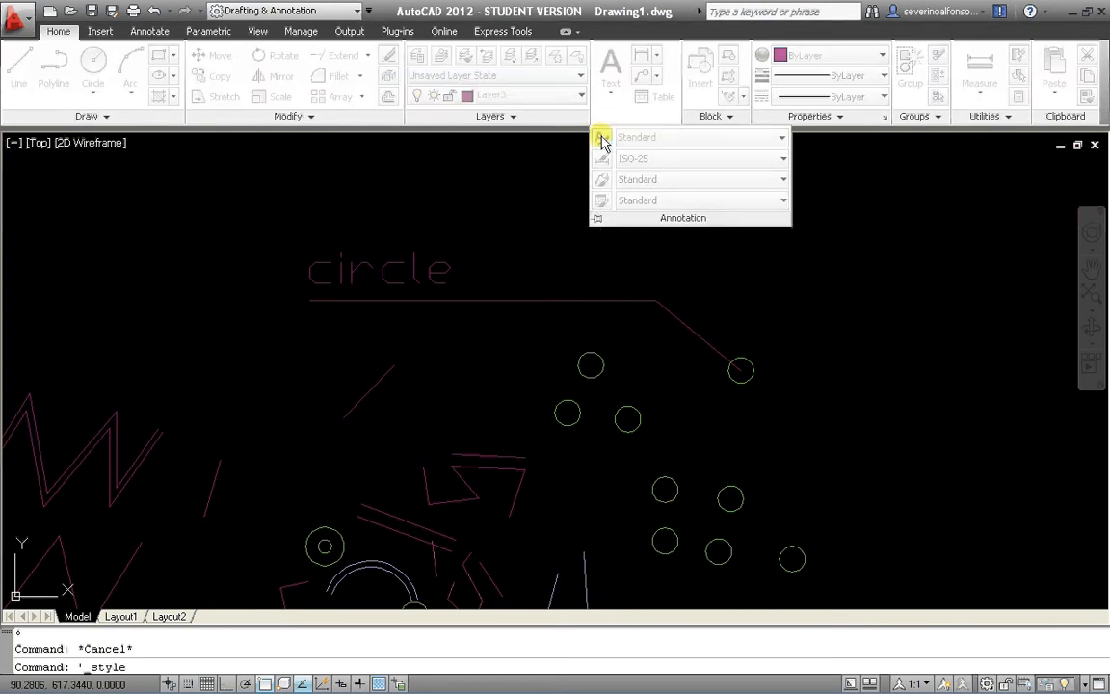
drag(476, 213, 521, 164)
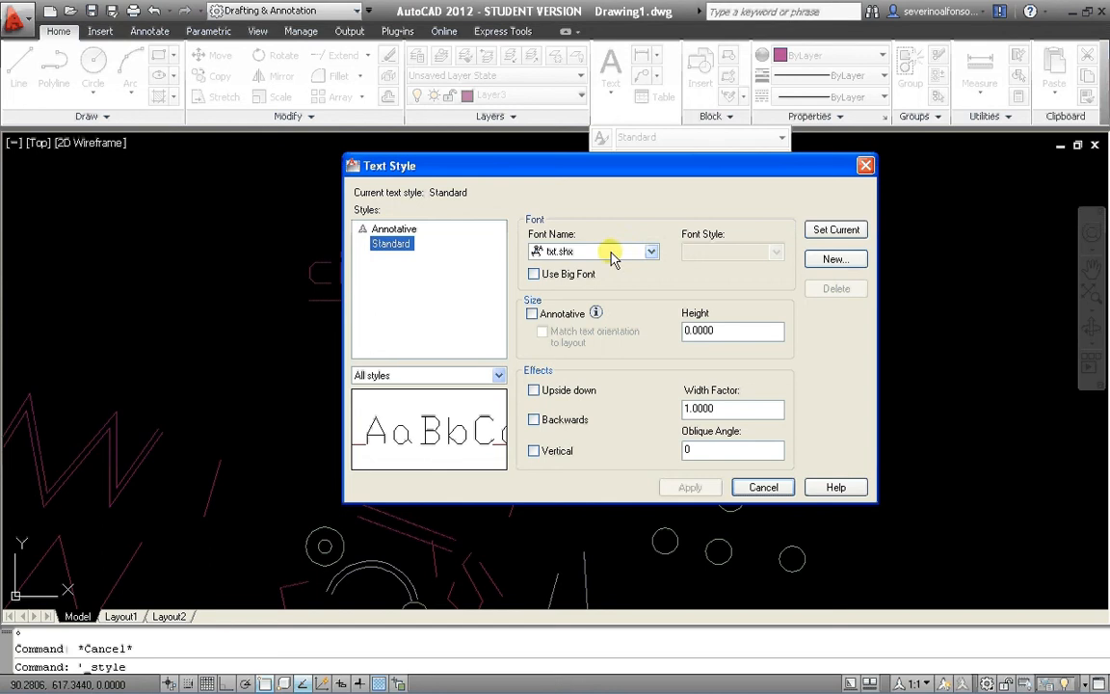
click(610, 252)
scroll(598, 298, down, 3)
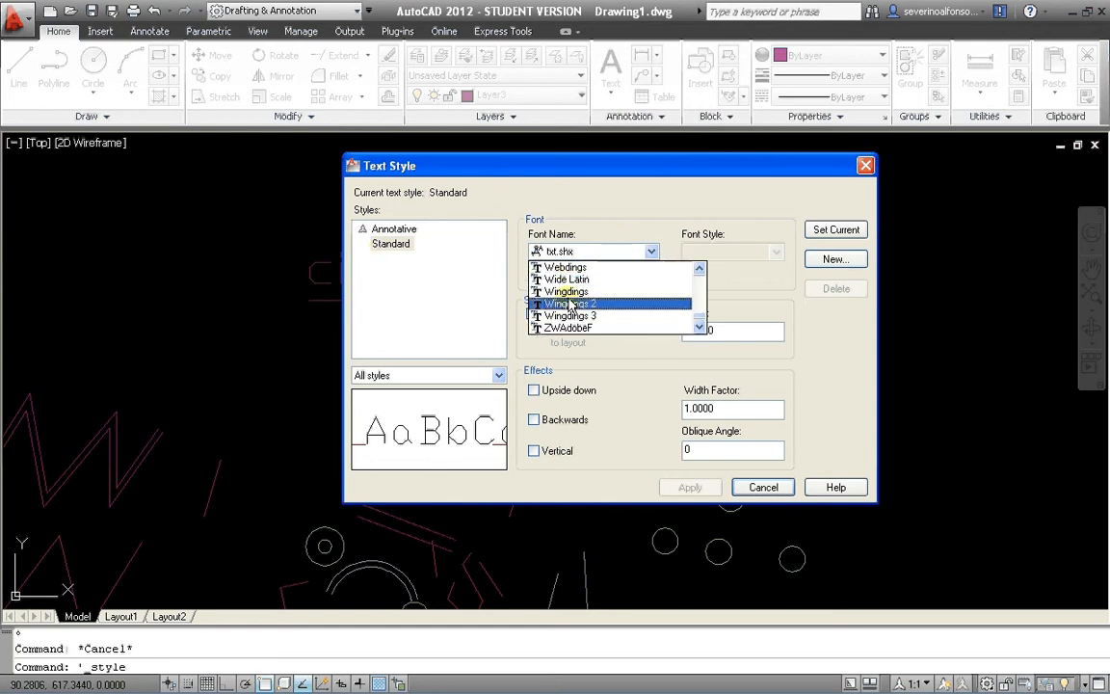
click(830, 259)
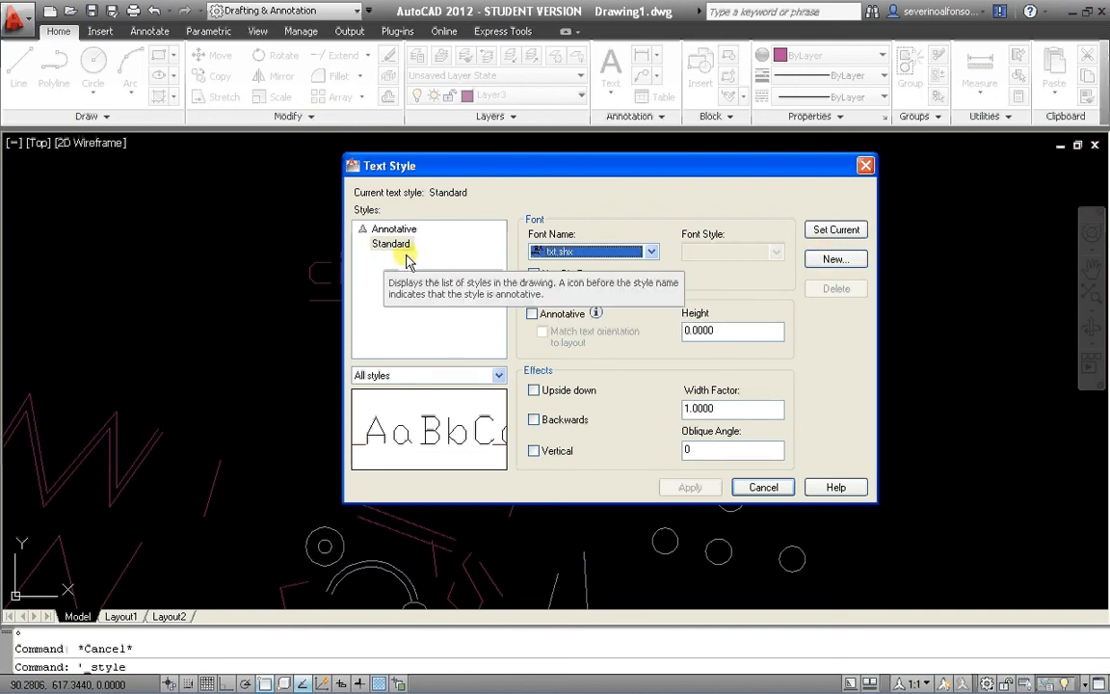
drag(729, 332, 646, 331)
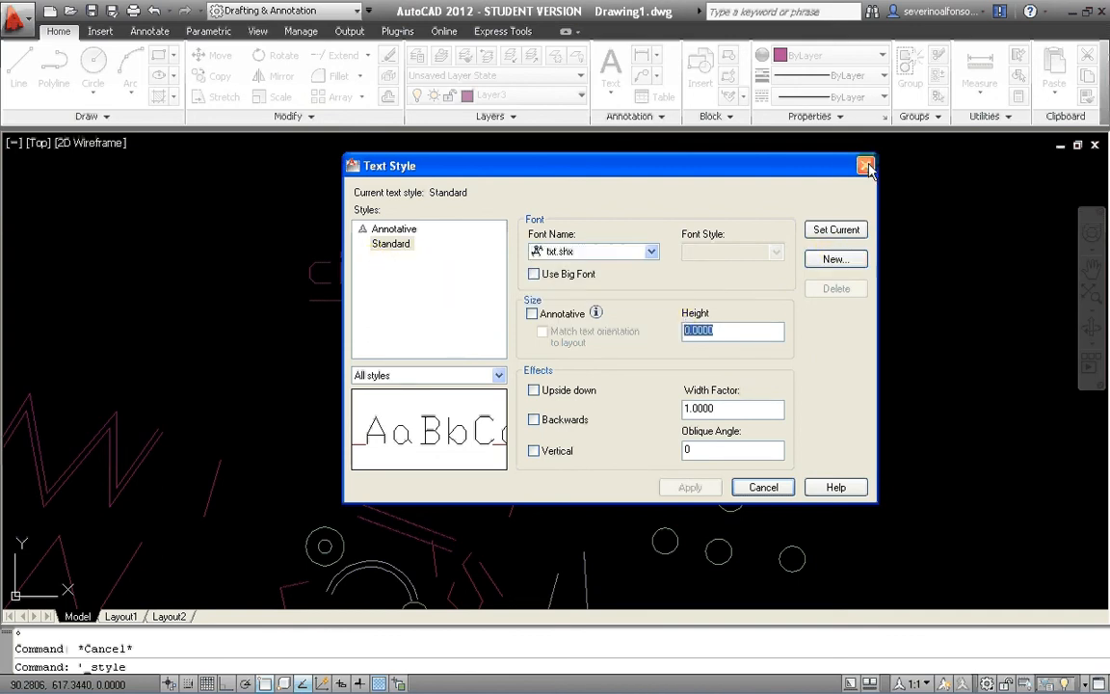
click(763, 487)
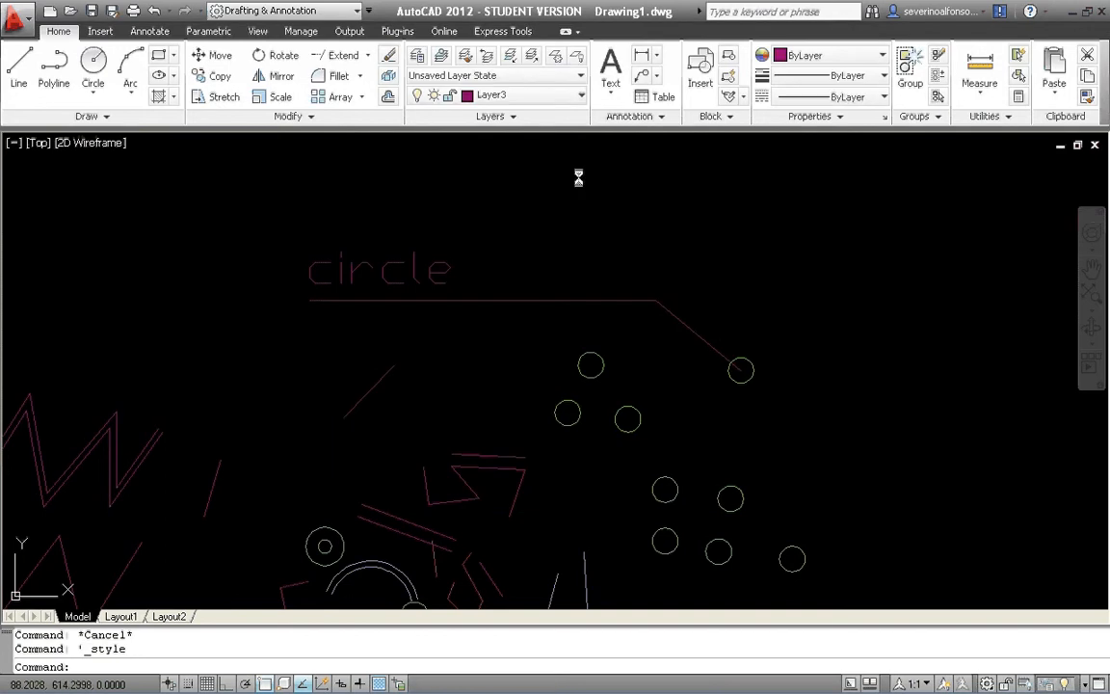
click(628, 115)
click(692, 141)
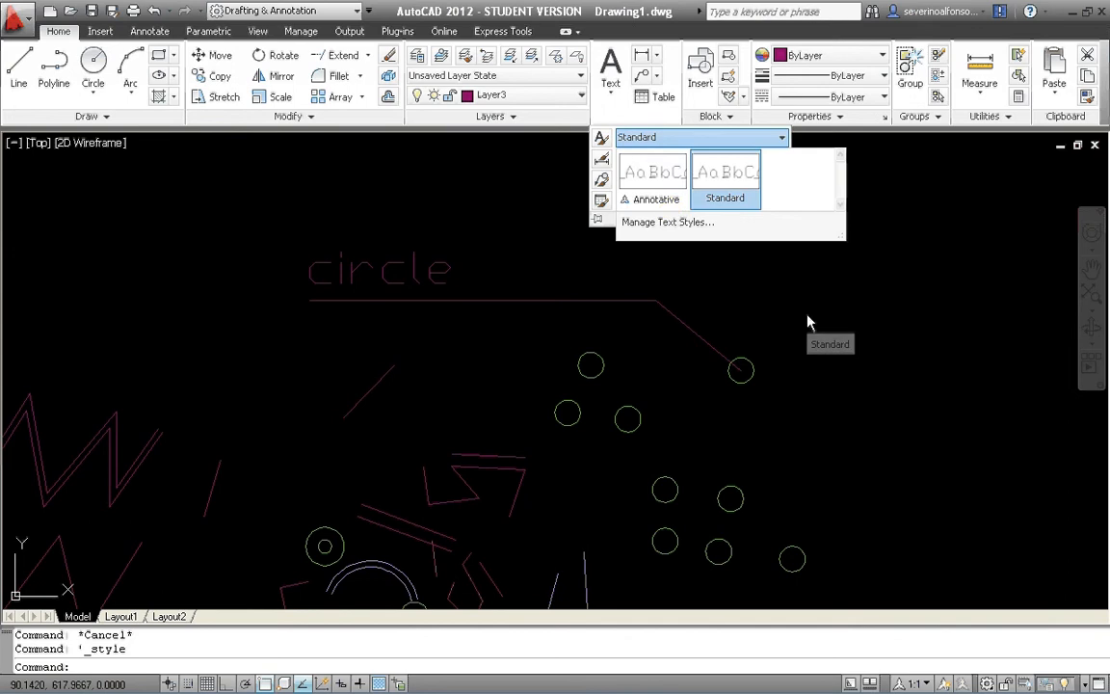
click(440, 235)
click(460, 210)
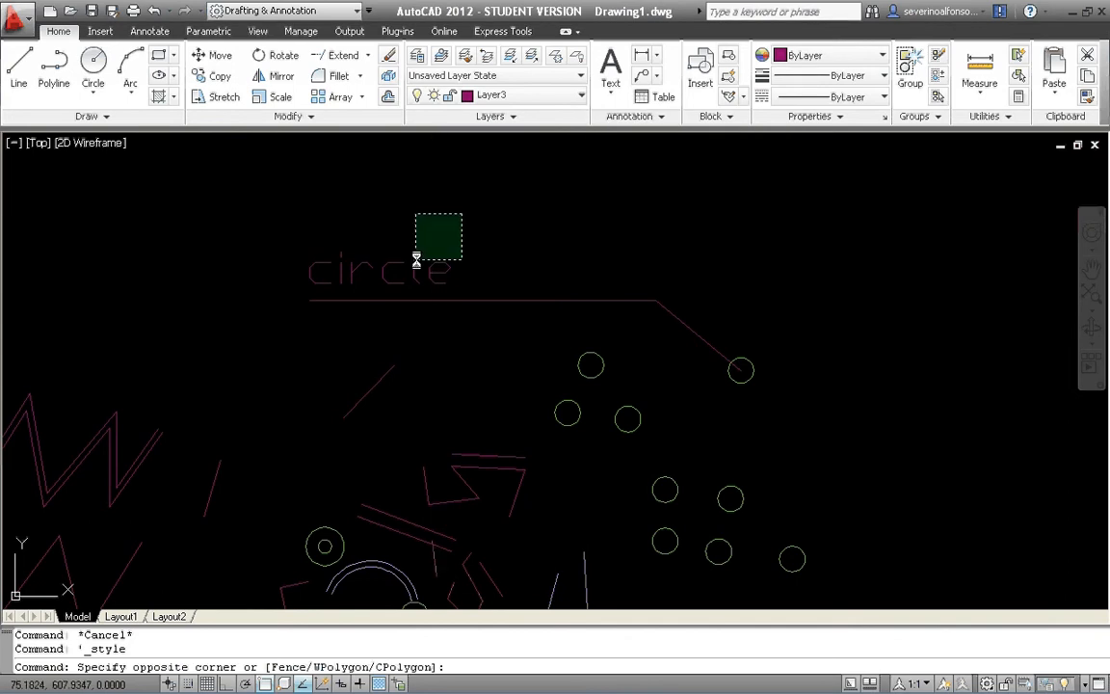
click(424, 262)
key(Escape)
scroll(494, 266, down, 4)
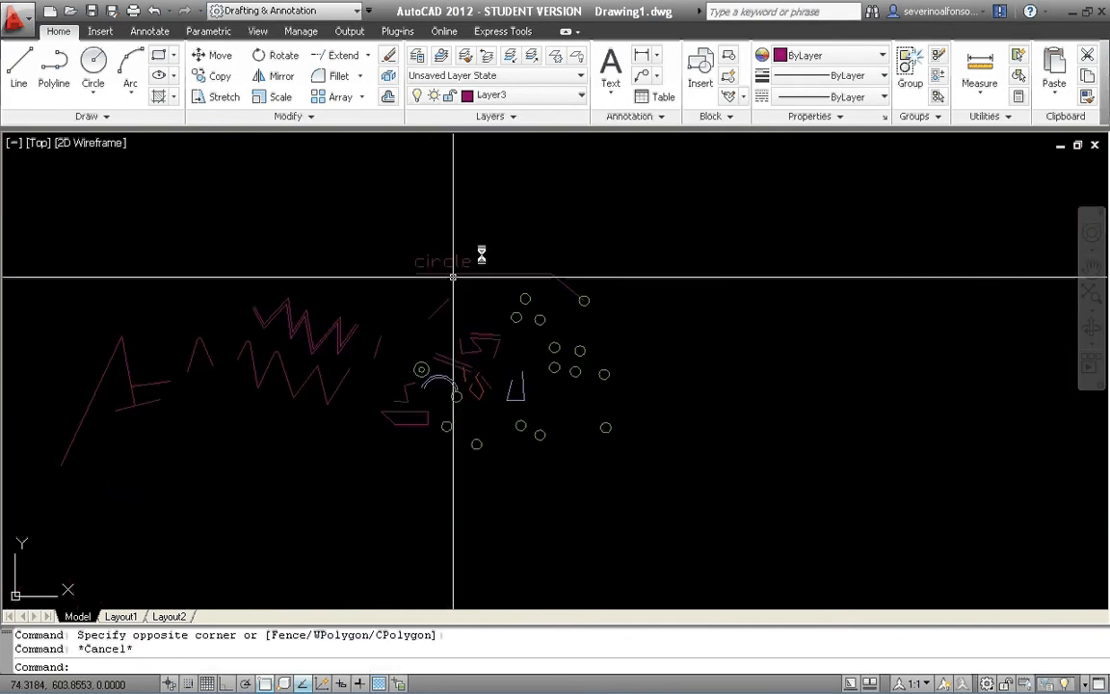
scroll(501, 241, up, 2)
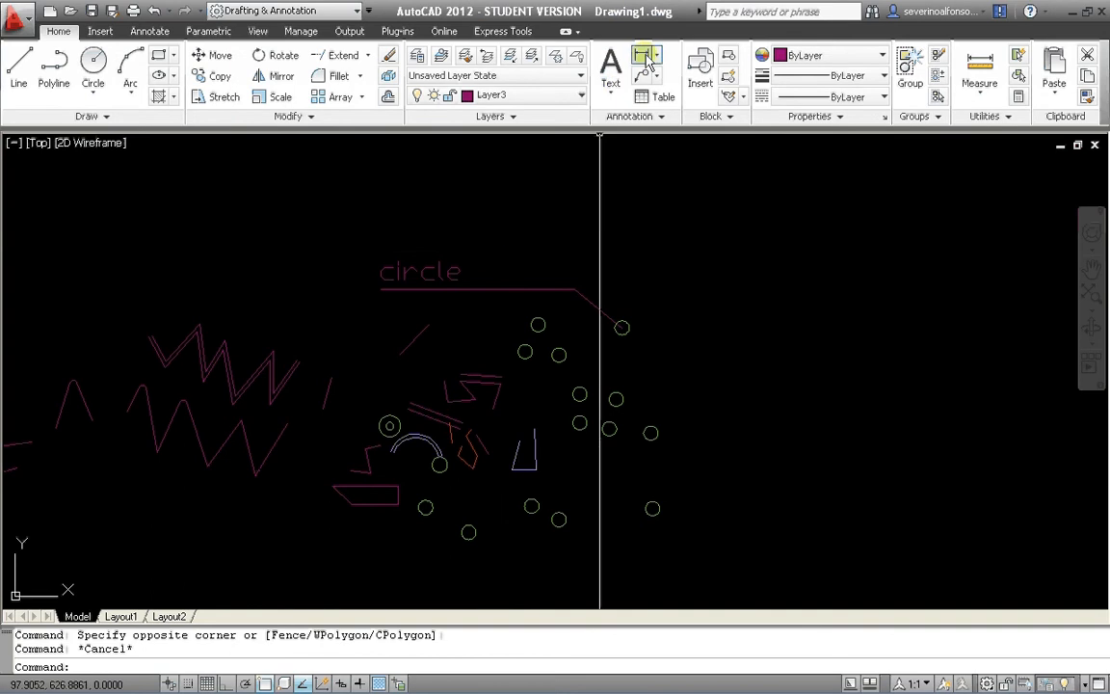
Examine the available dimension types and the other annotation tools.
click(645, 60)
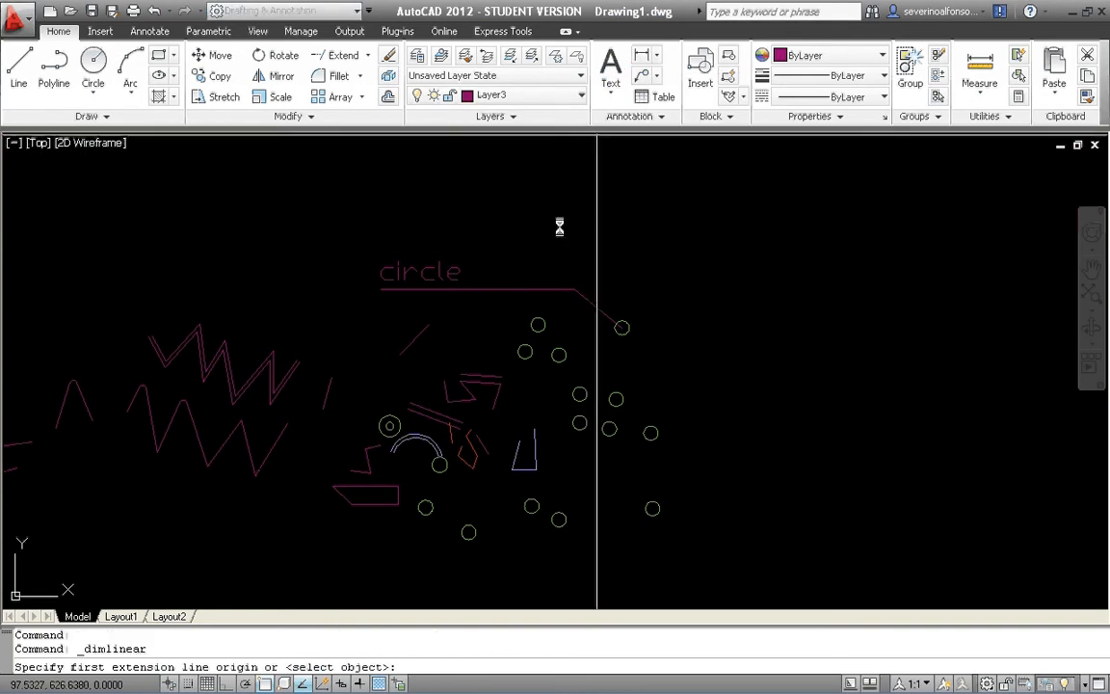
scroll(385, 328, up, 3)
key(Escape)
click(656, 60)
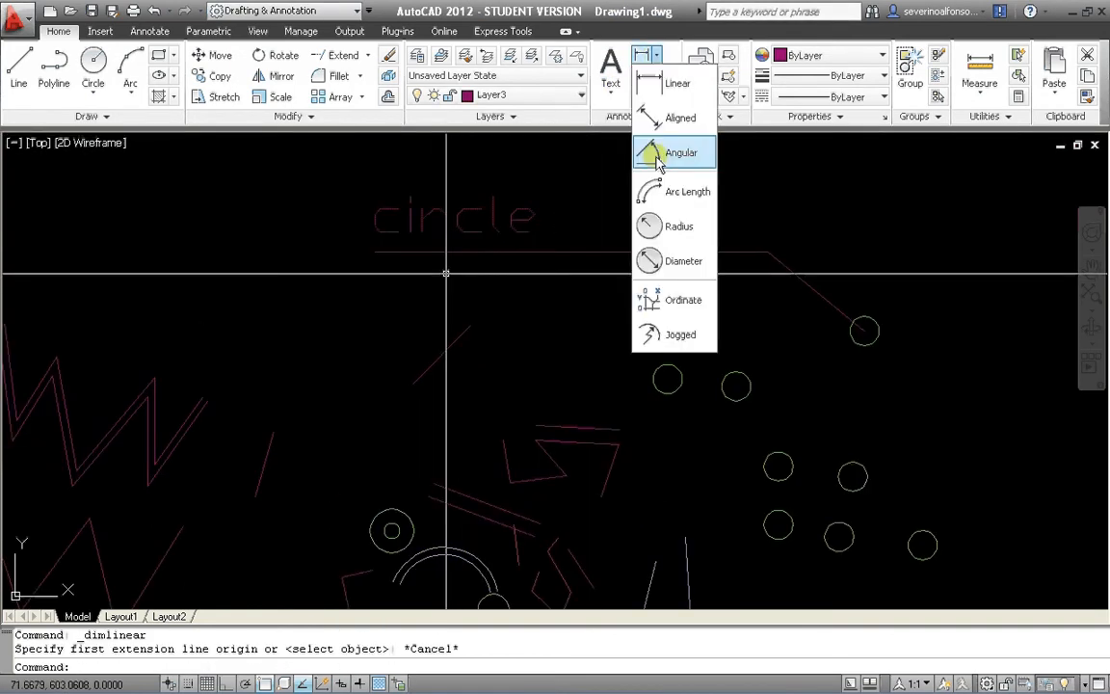
click(141, 32)
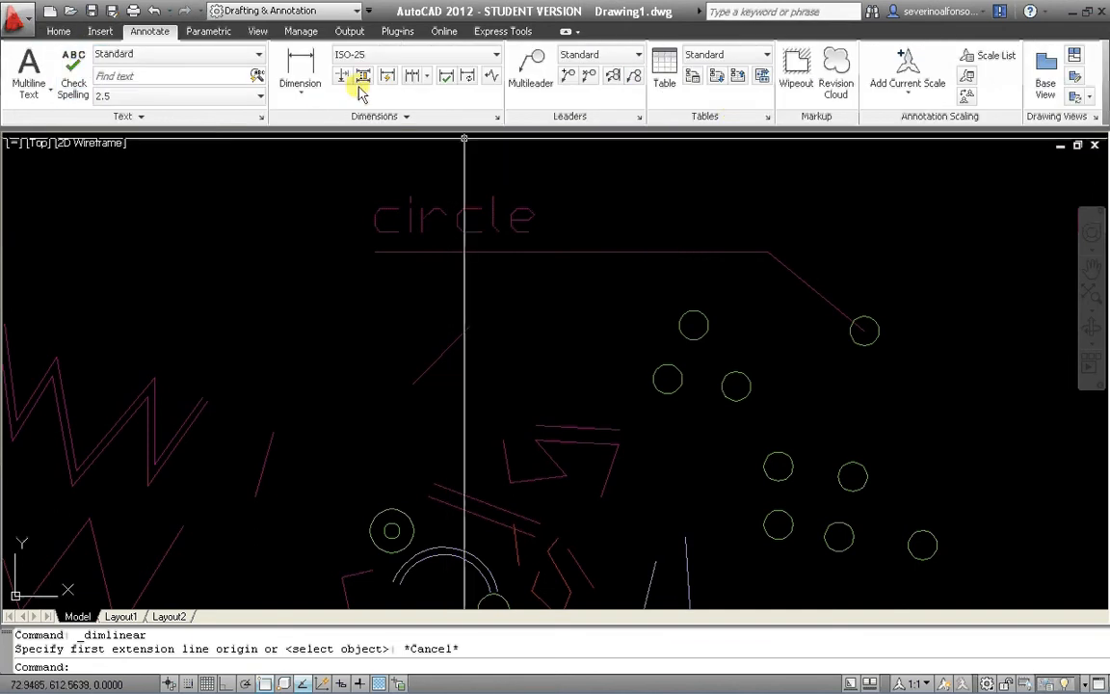
key(Escape)
click(58, 31)
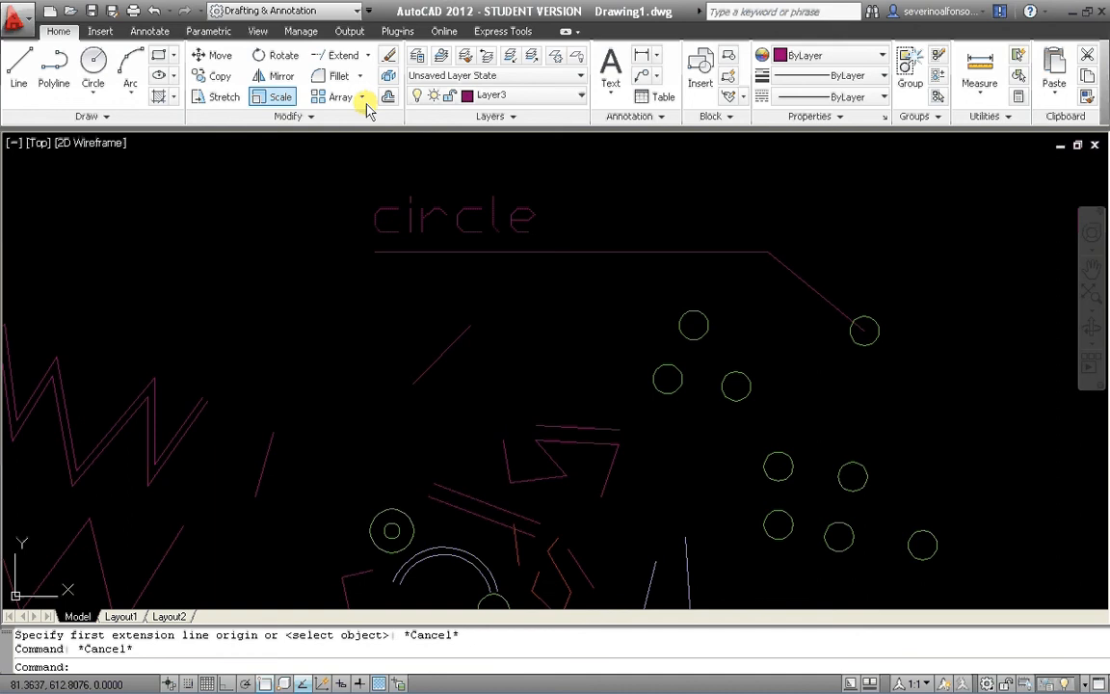
Add a horizontal linear dimension to the line under "circle", placing the dimension line above the text.
click(641, 55)
click(374, 252)
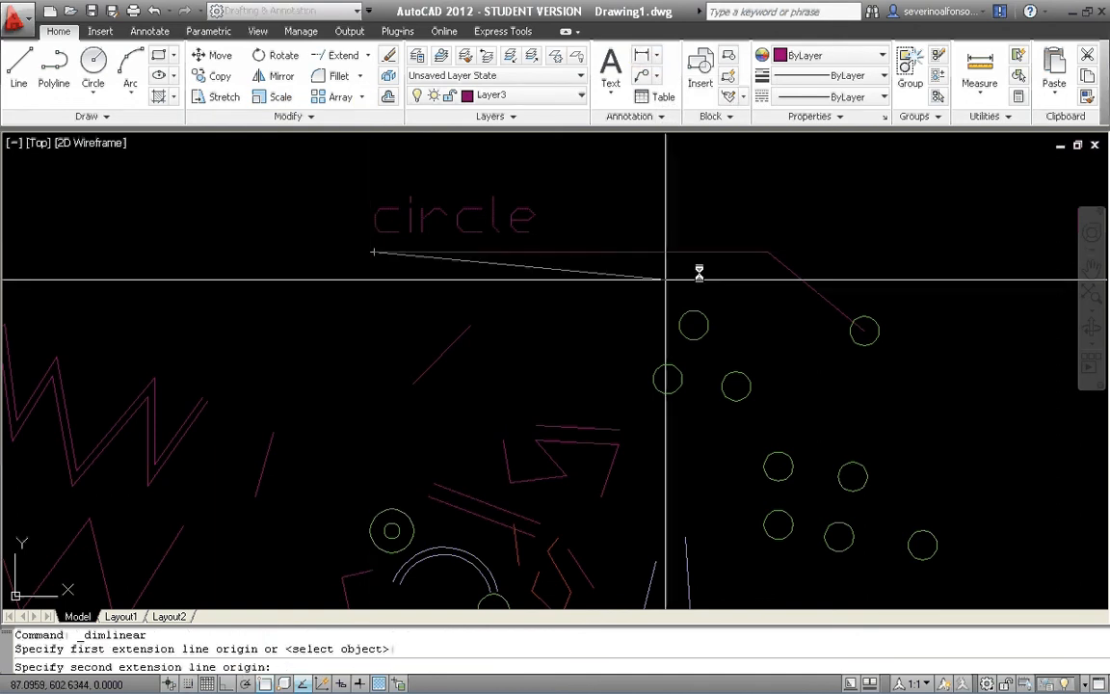
click(768, 251)
scroll(674, 294, down, 2)
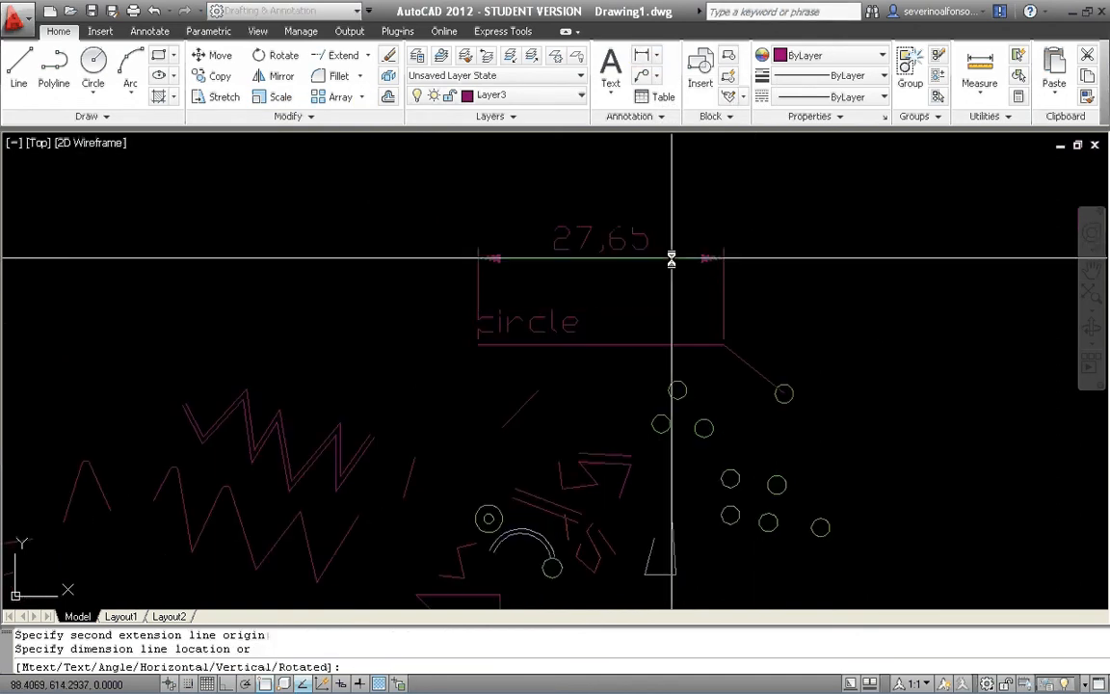
click(671, 258)
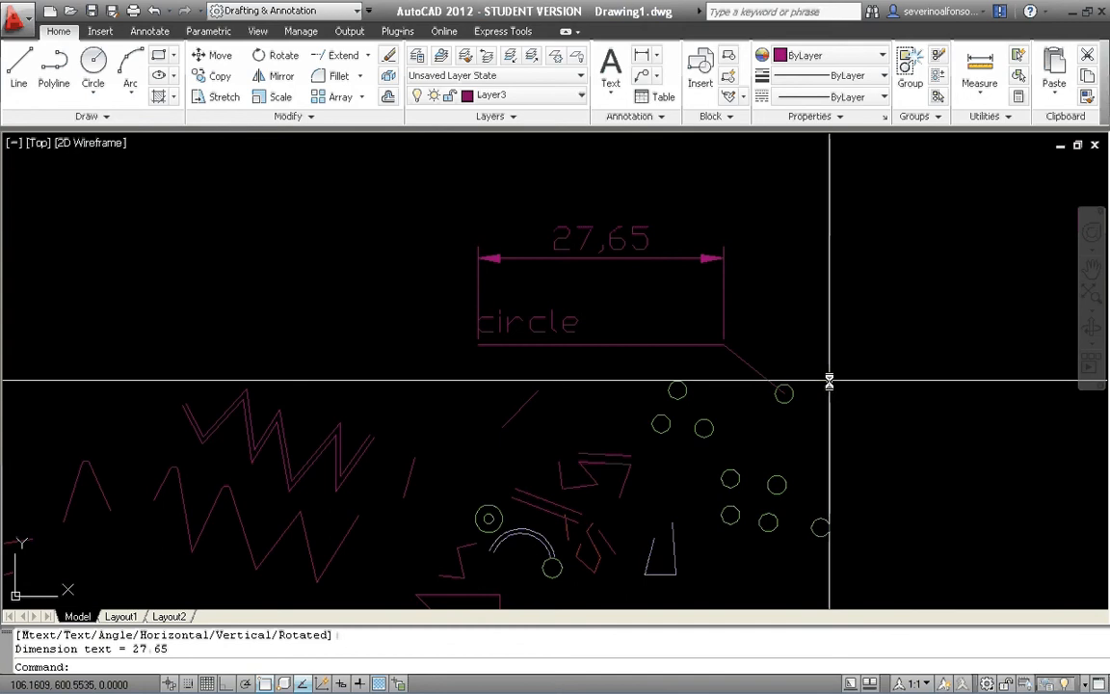
Select the linear dimension to inspect its grips, and clear the selection.
scroll(771, 290, up, 2)
click(688, 247)
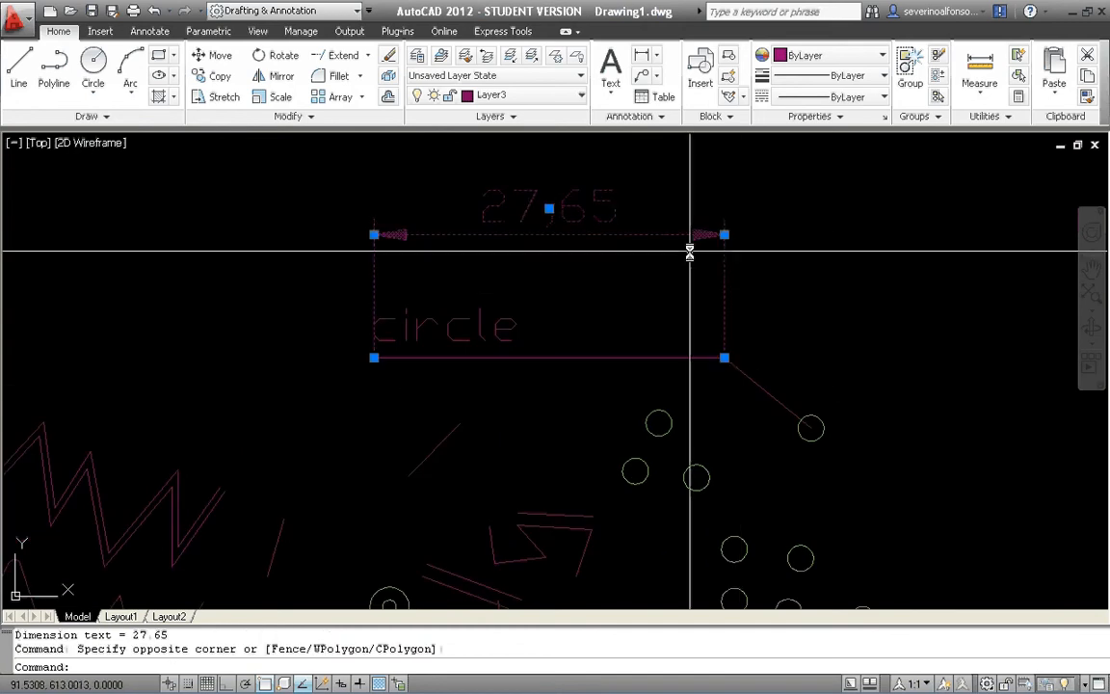
key(Escape)
key(Escape)
click(771, 234)
click(688, 257)
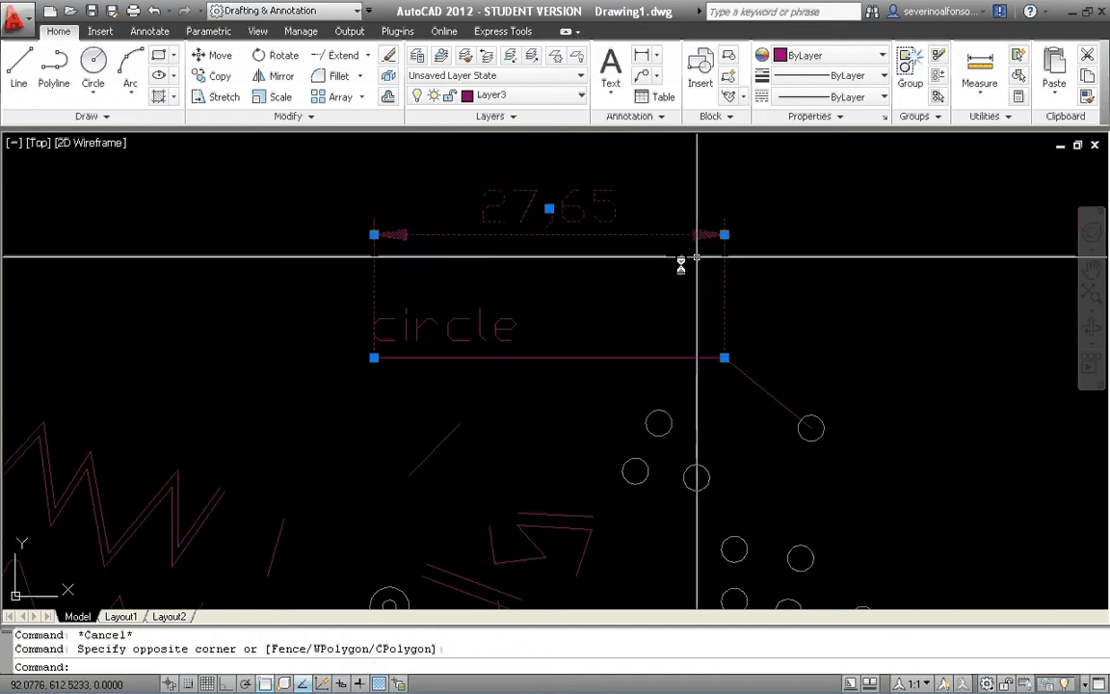
key(Escape)
Try to move the "circle" text by its insertion grip.
click(493, 322)
click(456, 322)
click(374, 308)
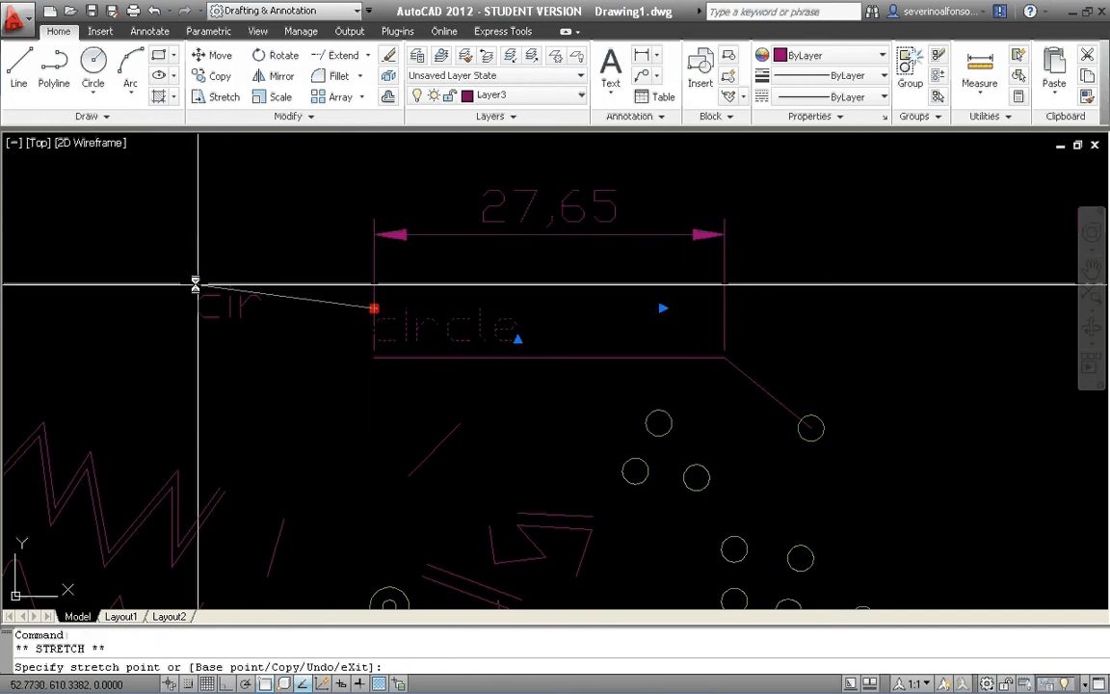
key(Escape)
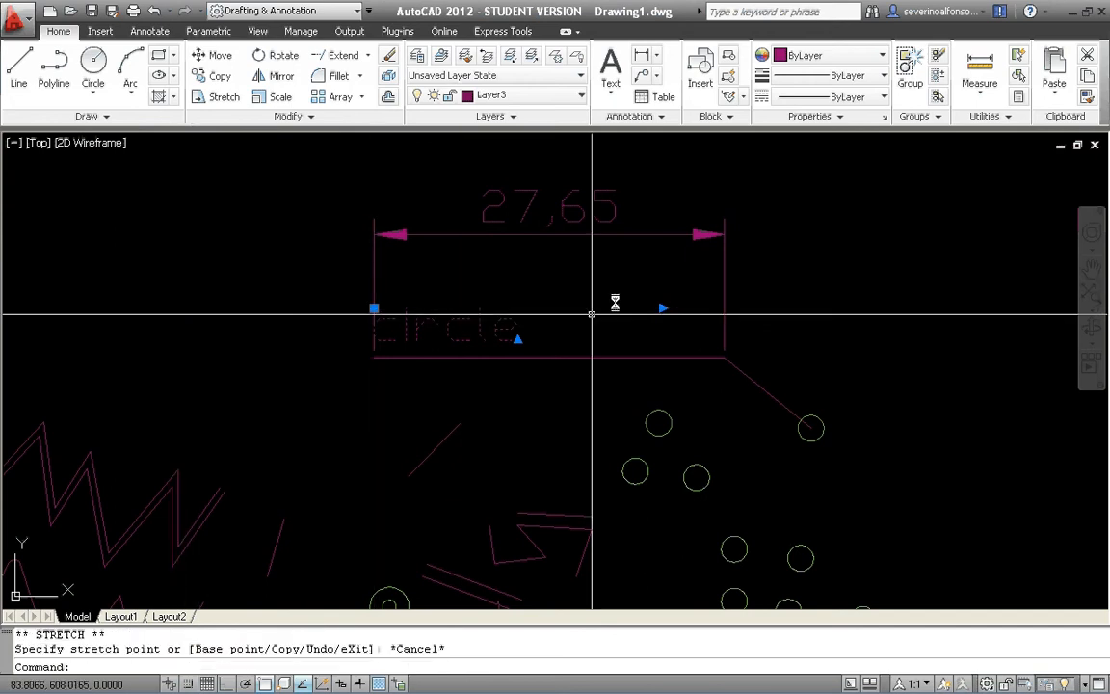
Stretch the linear dimension's right endpoint to the left along the line, shortening the dimension to about 22.
click(738, 226)
click(716, 241)
click(723, 234)
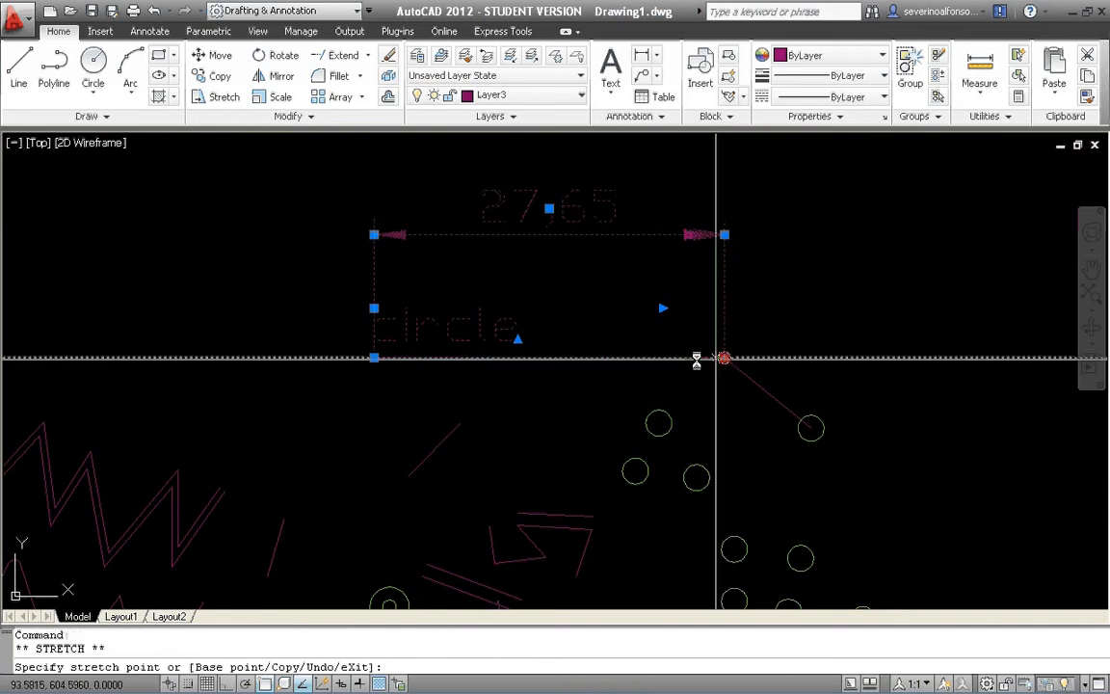
click(656, 358)
Move the dimension's text to the right, outside the extension lines, and clear the selection.
scroll(498, 207, up, 2)
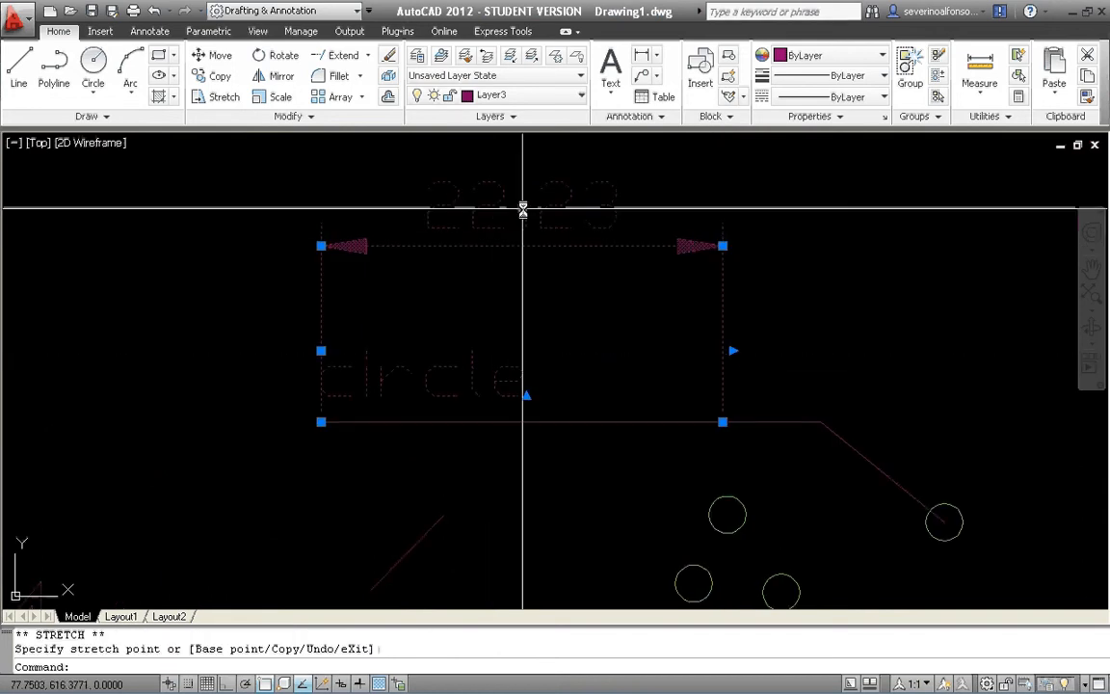
click(520, 208)
click(865, 228)
scroll(849, 296, down, 2)
key(Escape)
Select the dimension, look over its available layers, clear the selection, and examine its arrowheads and text up close.
middle_drag(857, 326, 729, 319)
click(673, 296)
click(604, 269)
click(489, 98)
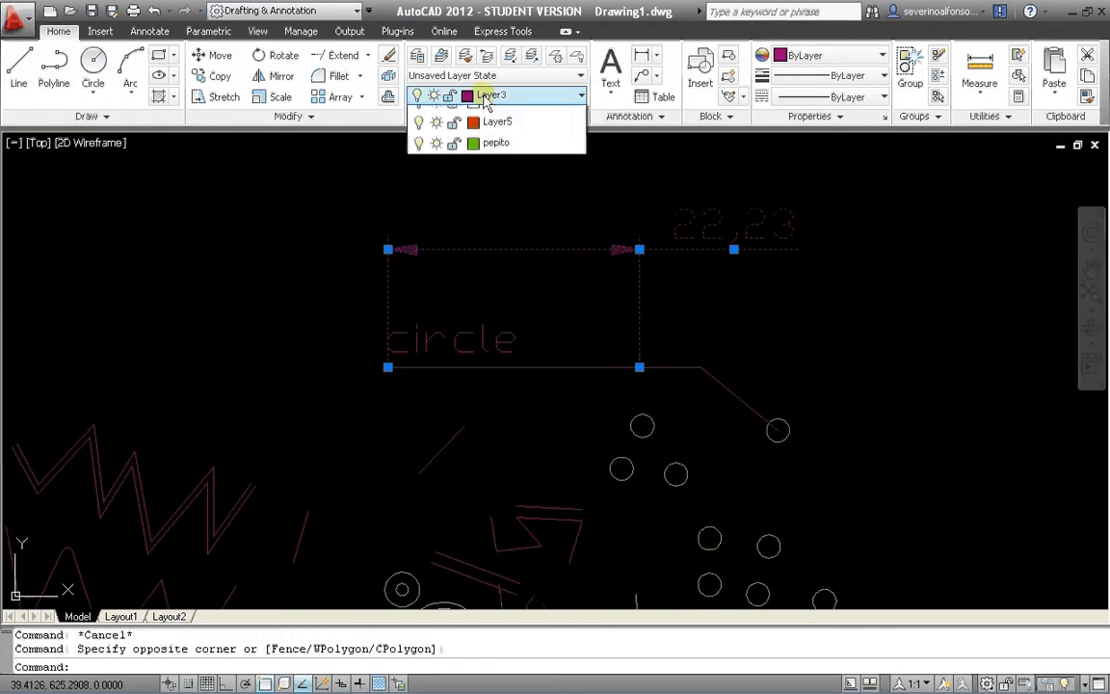
click(488, 98)
key(Escape)
key(Escape)
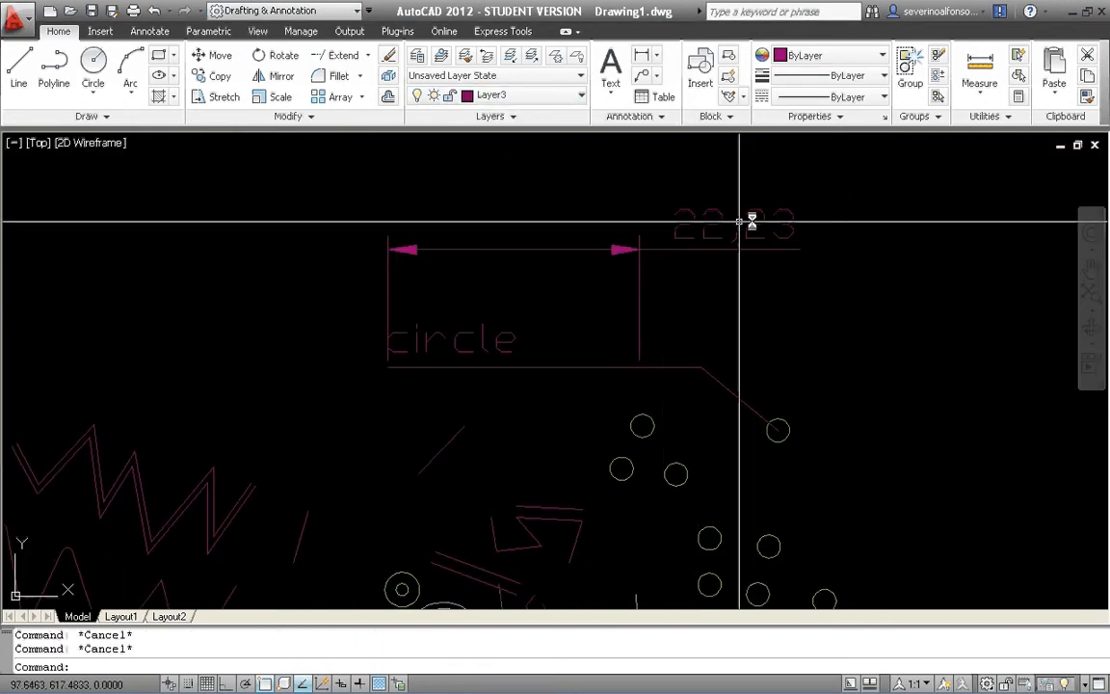
click(840, 174)
click(652, 249)
key(Escape)
scroll(652, 248, up, 5)
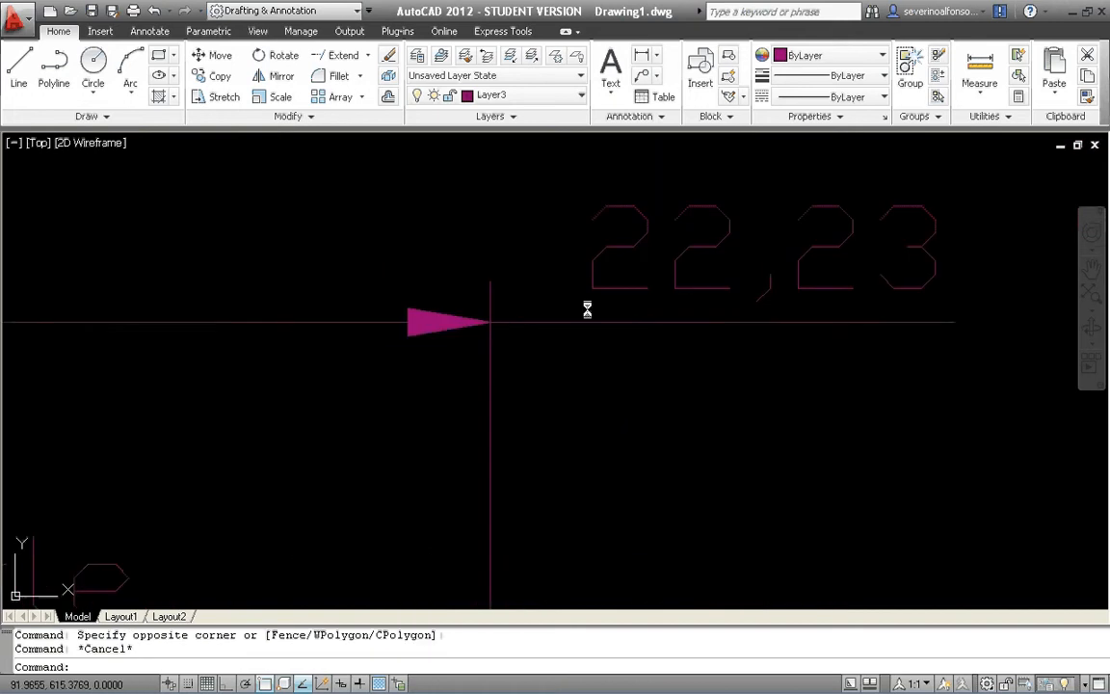
middle_drag(449, 299, 600, 294)
scroll(599, 293, down, 2)
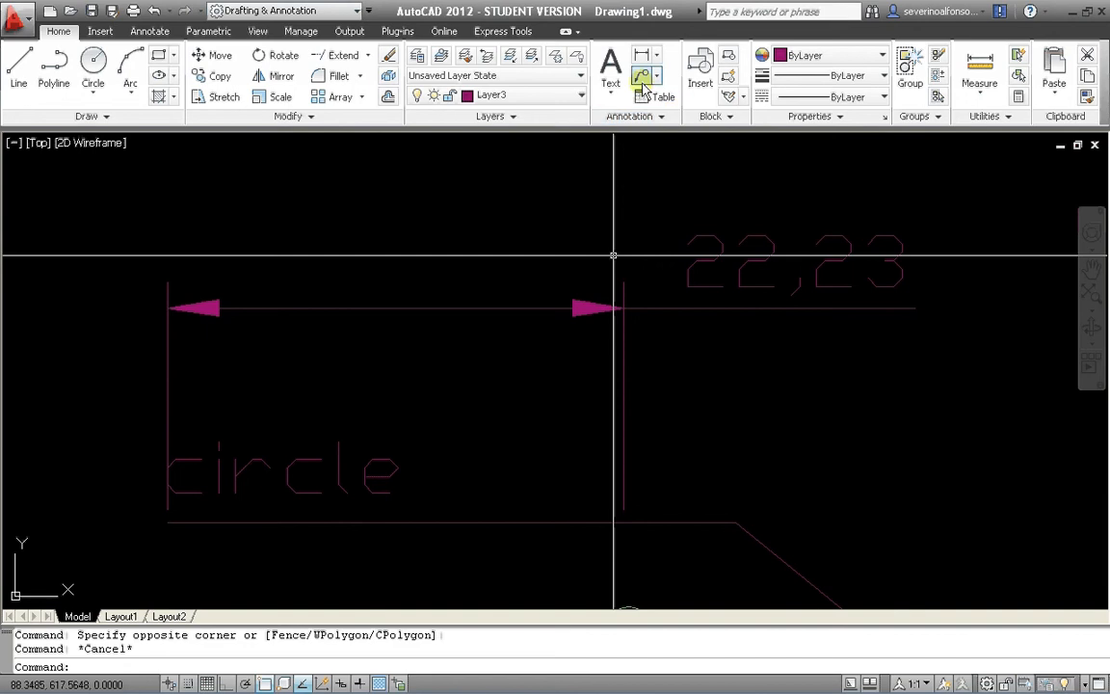
Open the ISO-25 dimension style for modification and look through its arrow, text and fit settings.
click(655, 116)
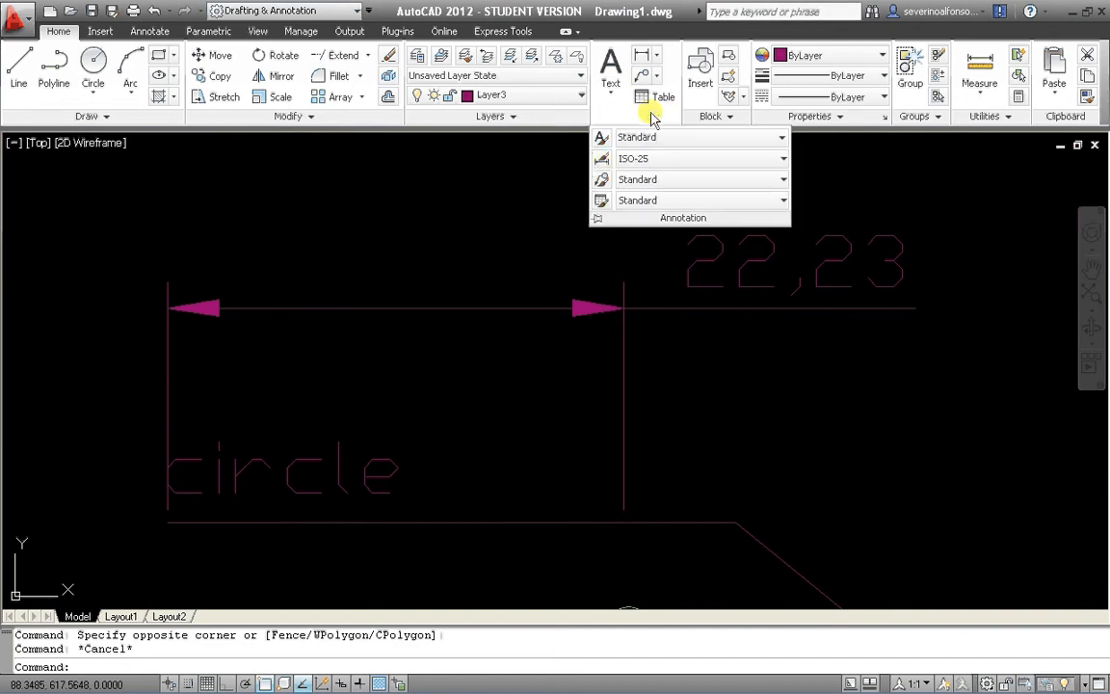
click(601, 158)
drag(592, 210, 463, 187)
click(605, 303)
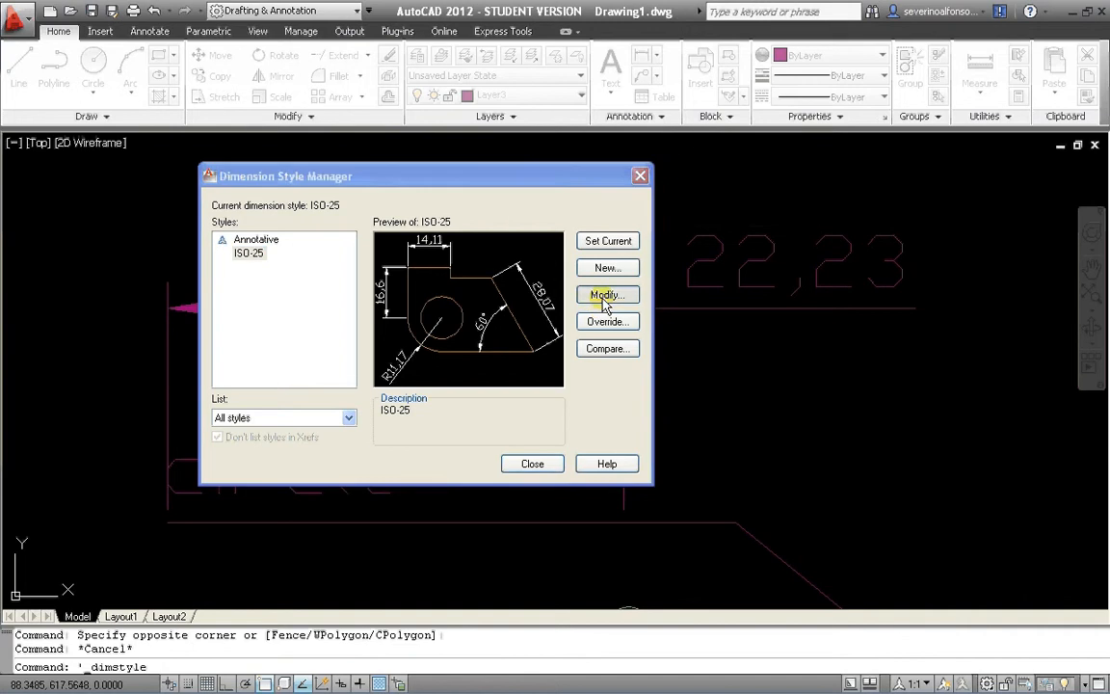
click(445, 152)
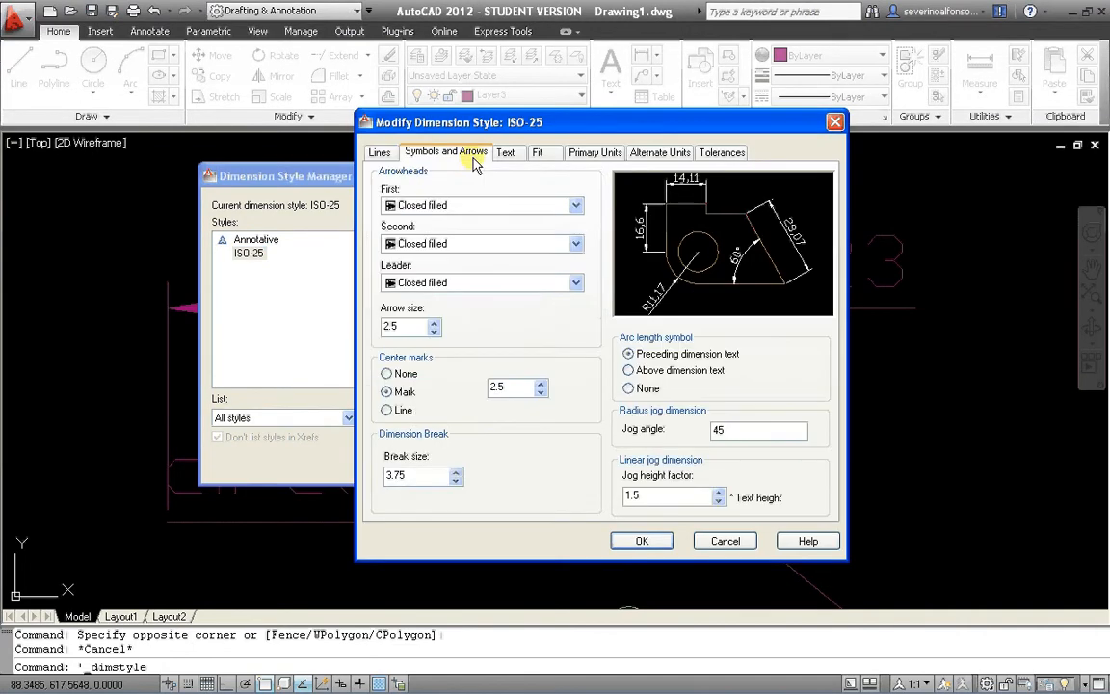
click(505, 152)
click(537, 152)
click(453, 152)
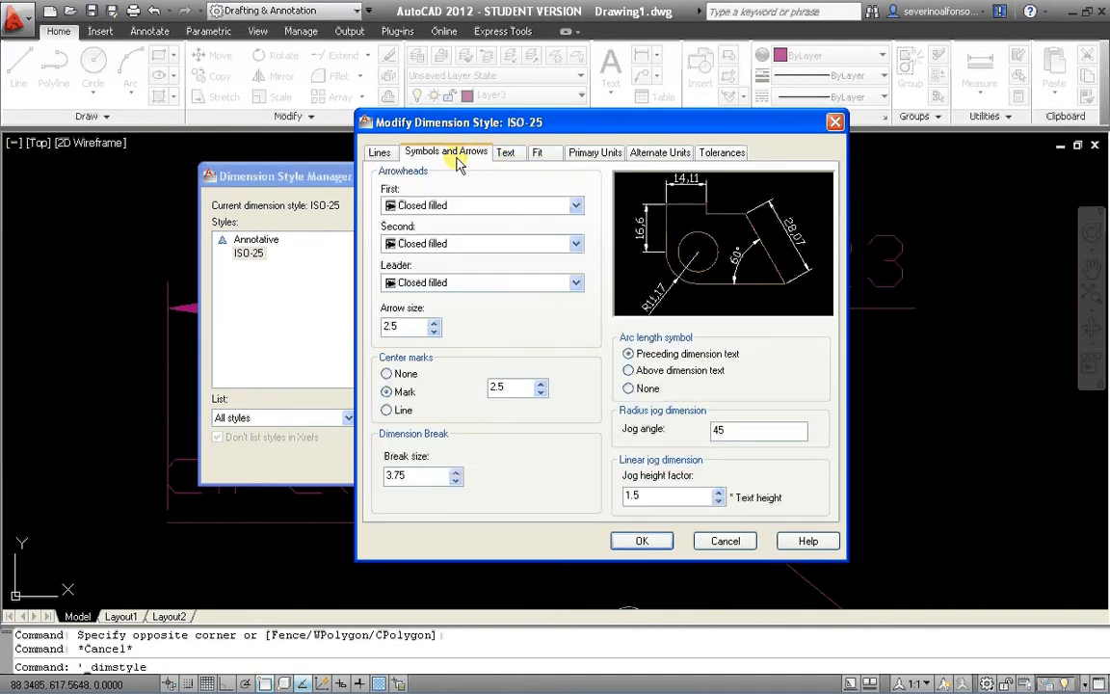
Set the style's second arrowhead to Dot, and check the arrow size setting.
click(453, 243)
click(449, 306)
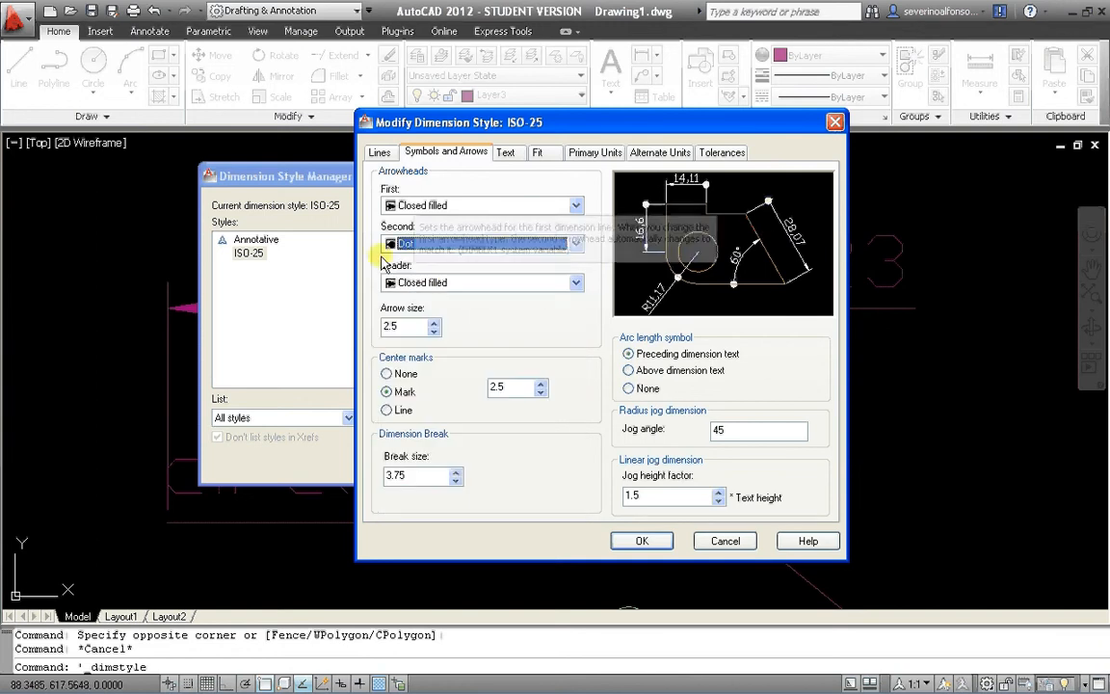
double_click(402, 328)
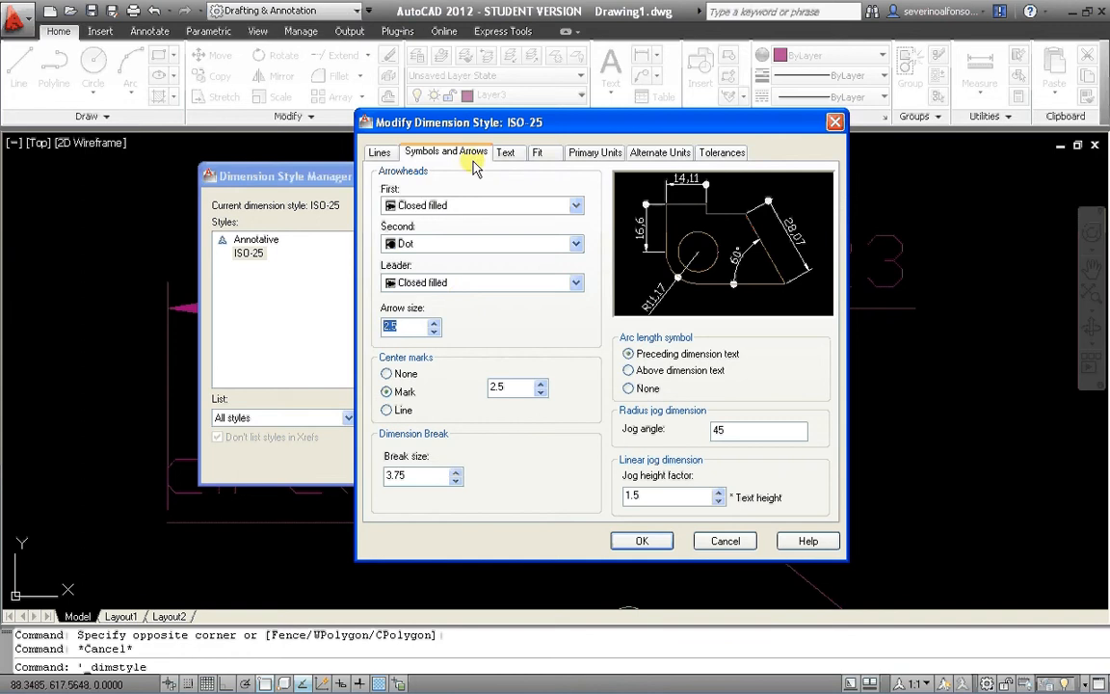
Review the style's text style and text height options, and save the modified ISO-25 style.
click(505, 153)
click(571, 196)
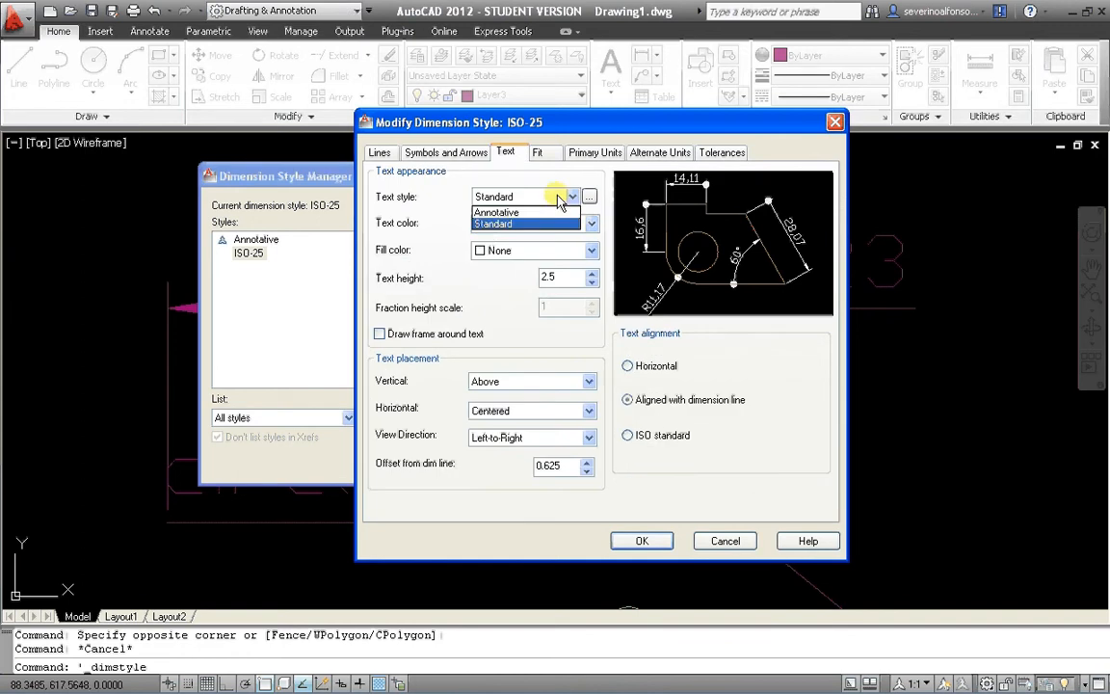
click(568, 277)
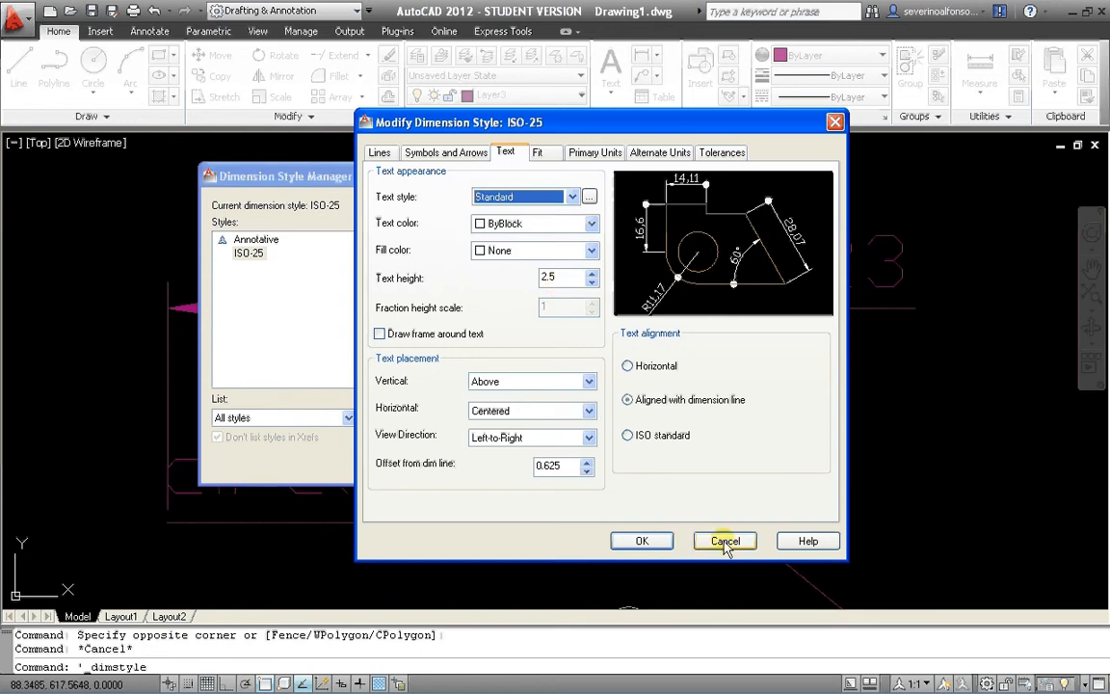
click(643, 540)
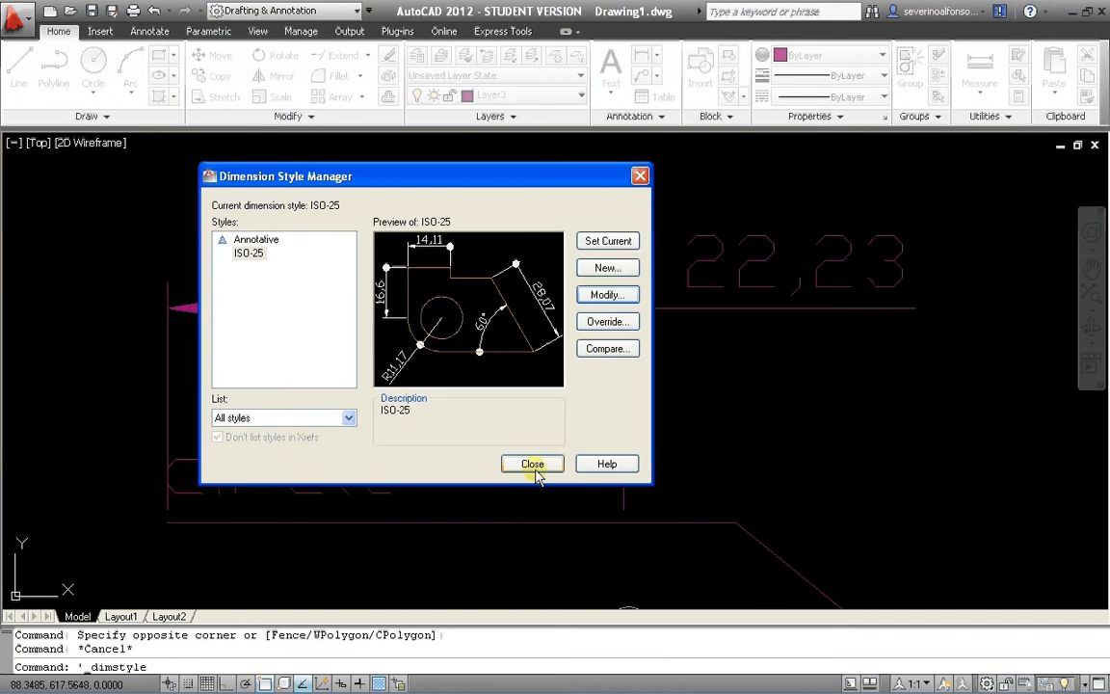
click(535, 472)
Select the linear dimension to inspect its updated right arrowhead, and clear the selection.
scroll(654, 364, down, 2)
click(695, 320)
click(671, 355)
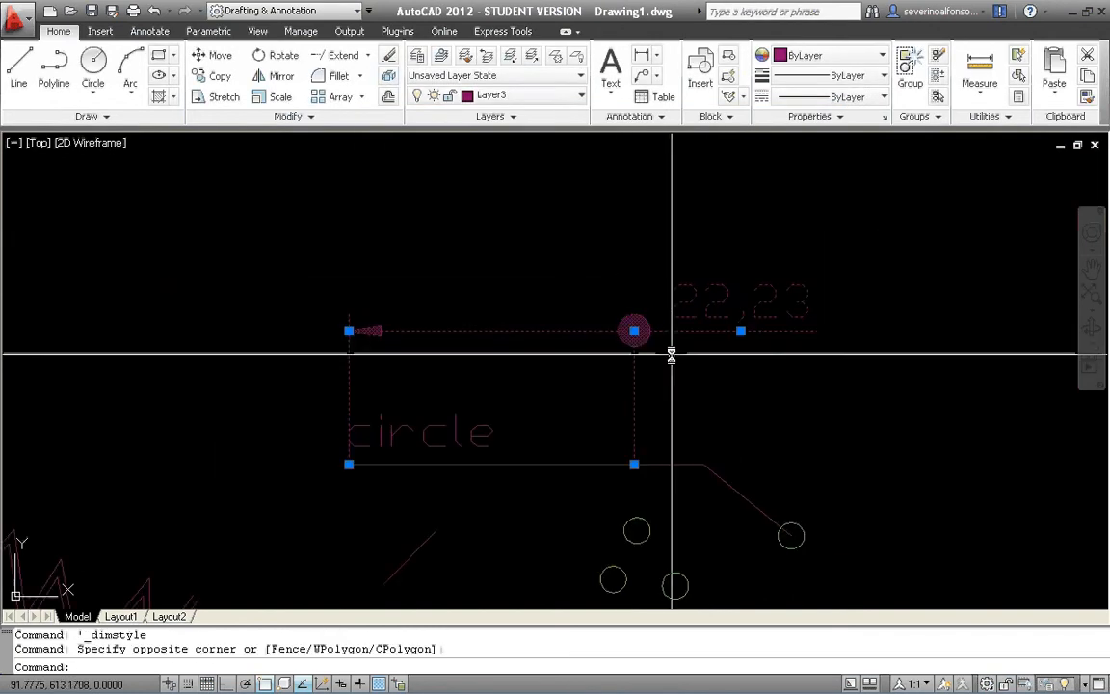
key(Escape)
scroll(650, 328, down, 2)
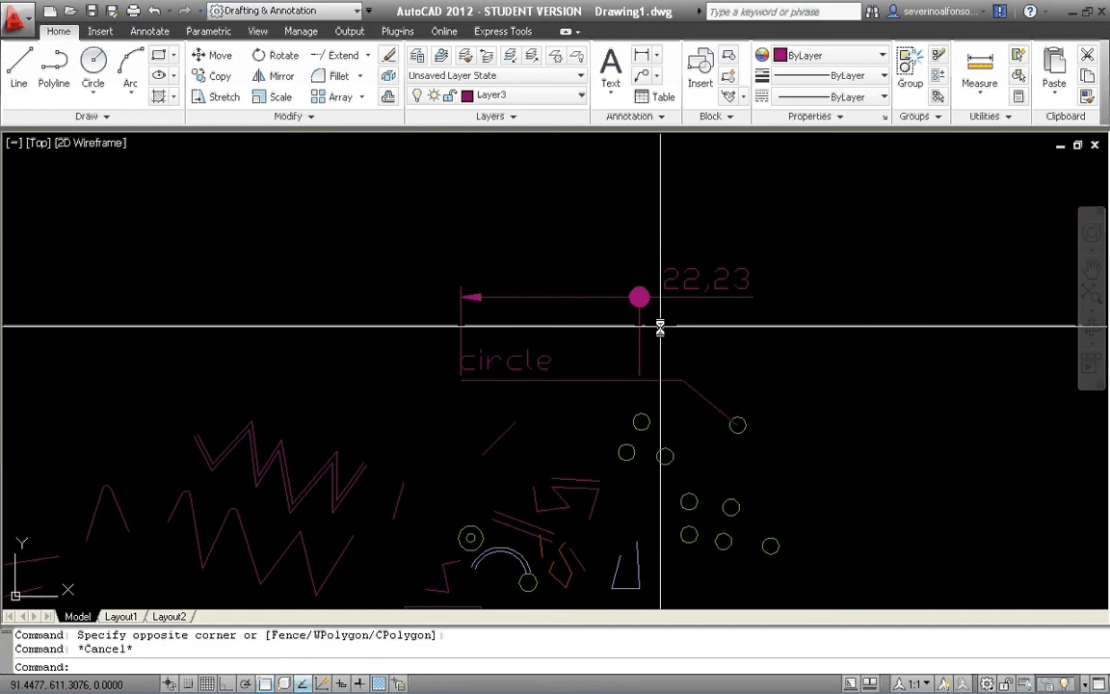
scroll(655, 328, up, 2)
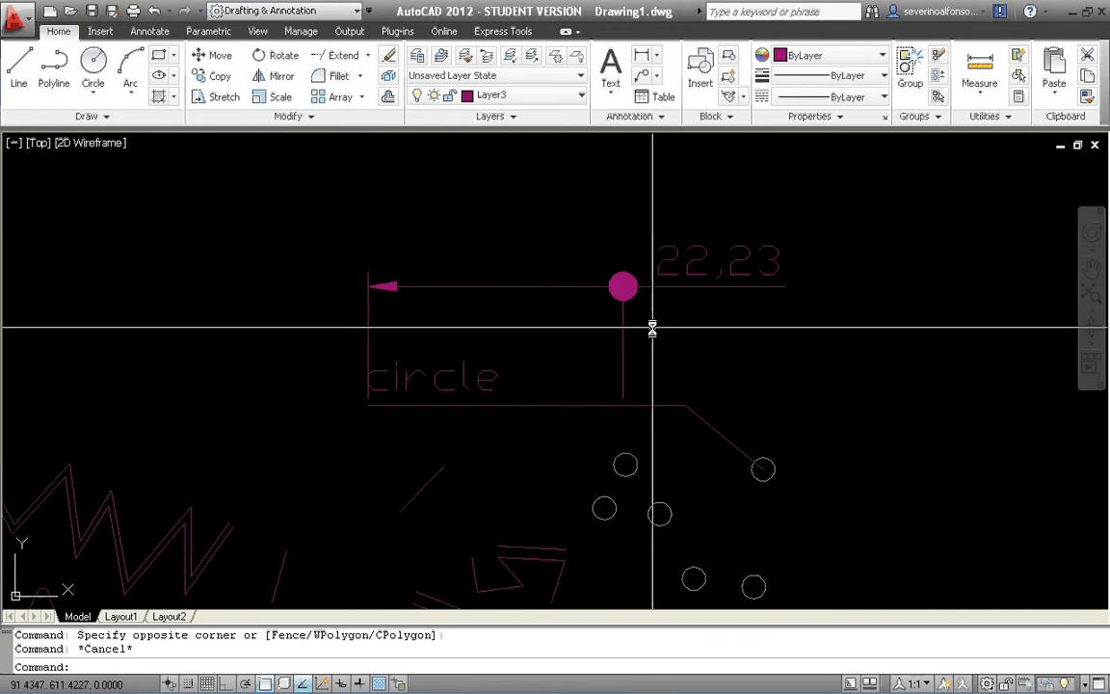
Erase the linear dimension, the "circle" text and the horizontal line beneath it.
scroll(652, 328, down, 2)
click(651, 324)
click(610, 297)
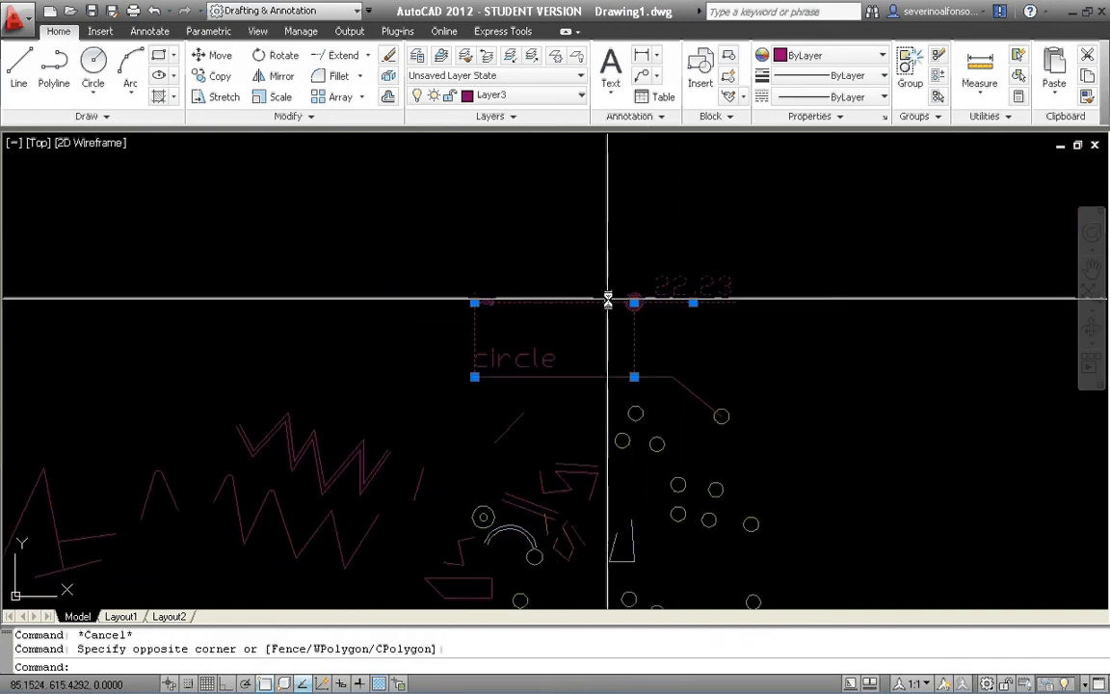
text(e)
click(572, 334)
click(521, 380)
text(e)
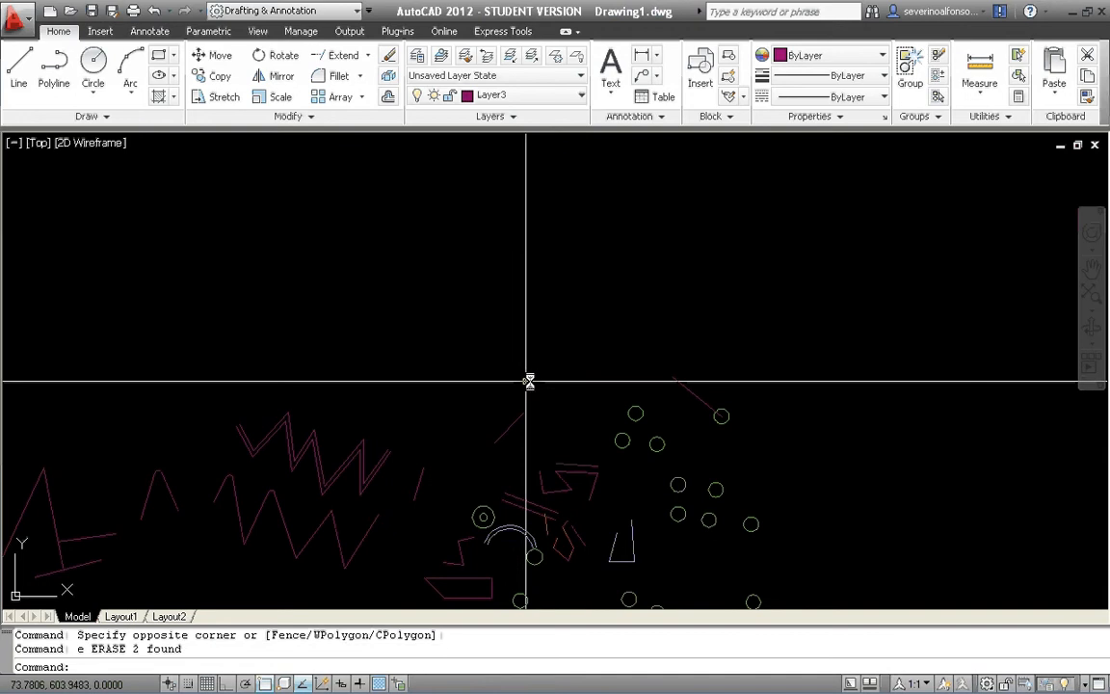
scroll(528, 382, down, 2)
middle_drag(528, 382, 594, 289)
key(Escape)
Choose the image IMG_3648 from the fotos folder as the reference file to attach.
click(100, 31)
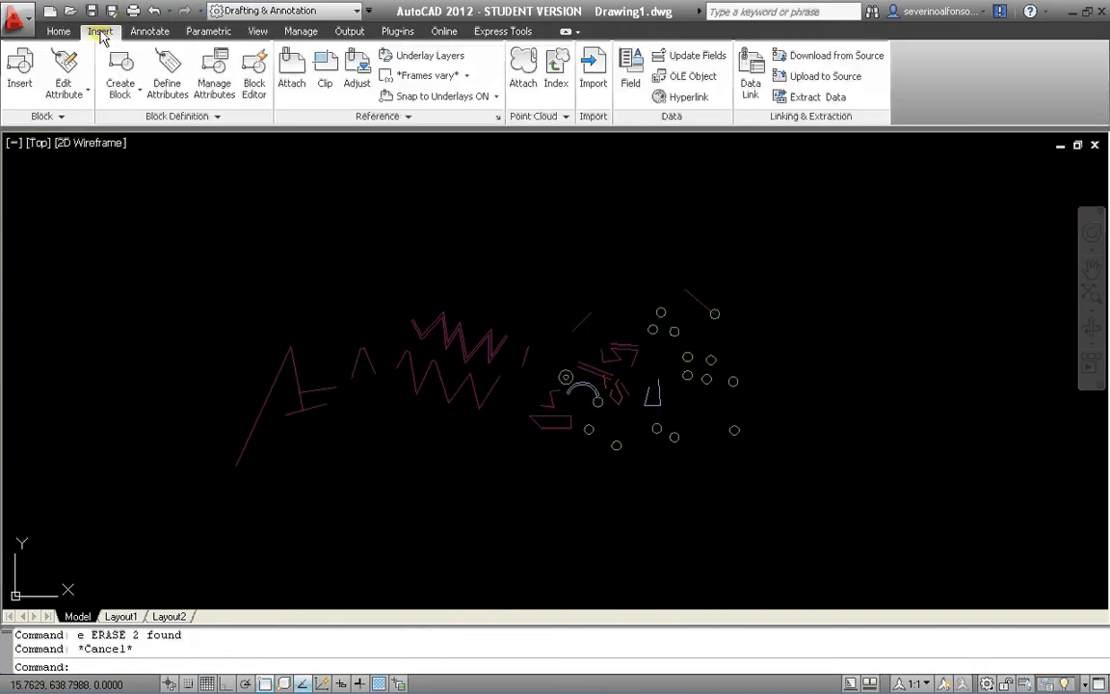
scroll(474, 301, down, 2)
middle_drag(481, 296, 510, 239)
scroll(485, 275, up, 3)
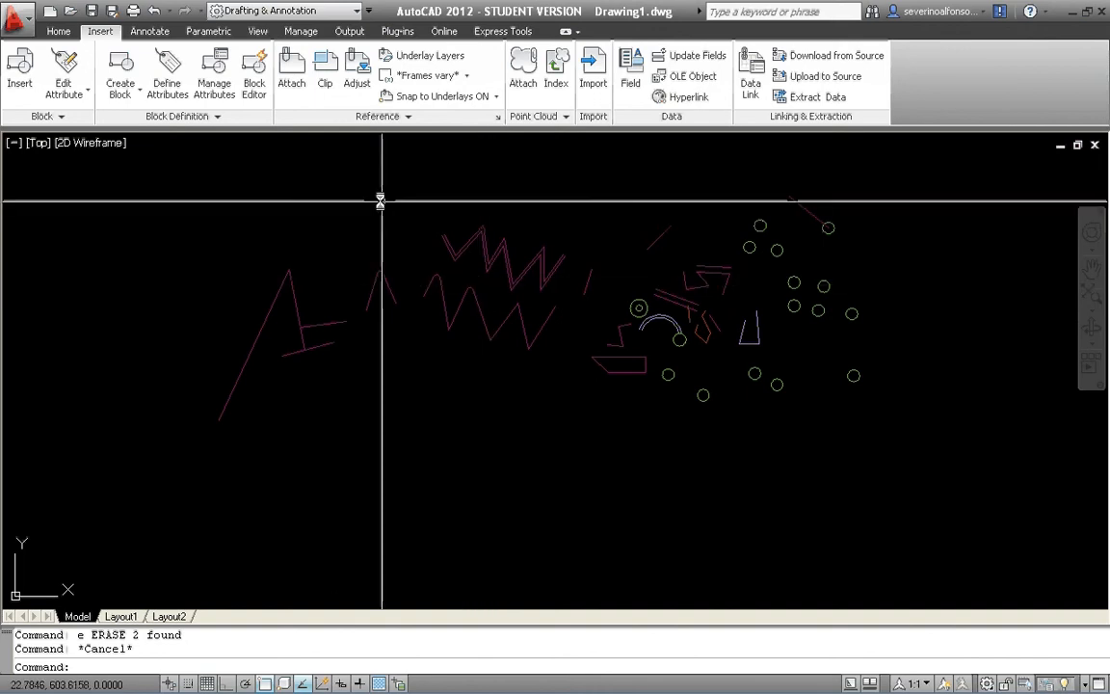
scroll(564, 371, up, 2)
middle_drag(591, 389, 571, 401)
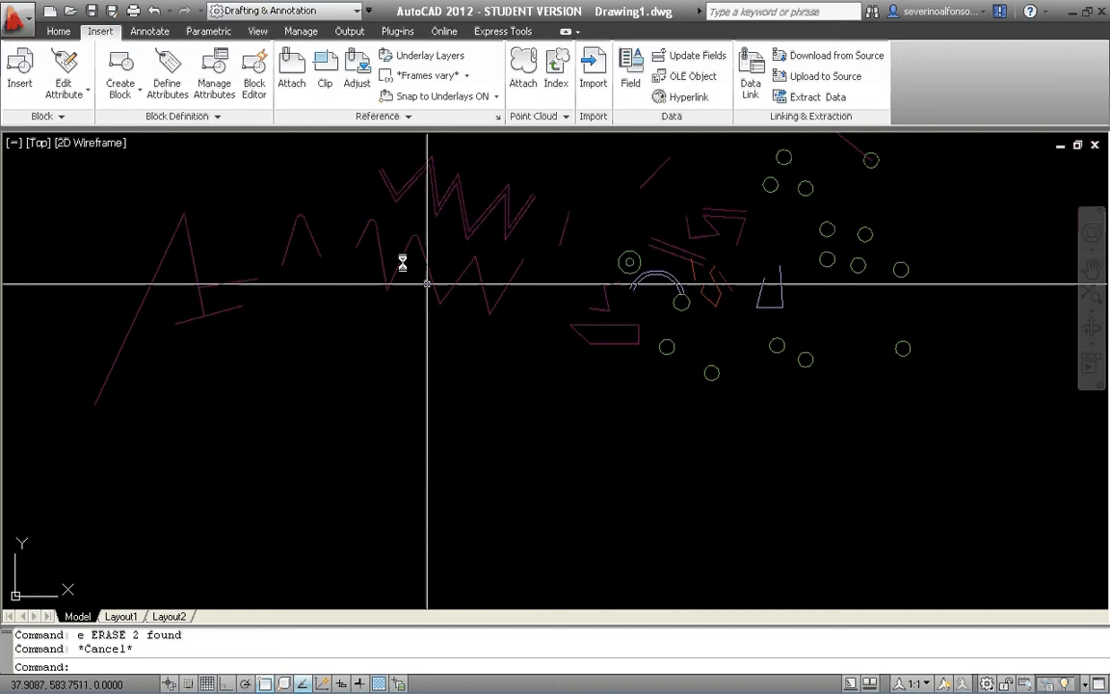
click(291, 83)
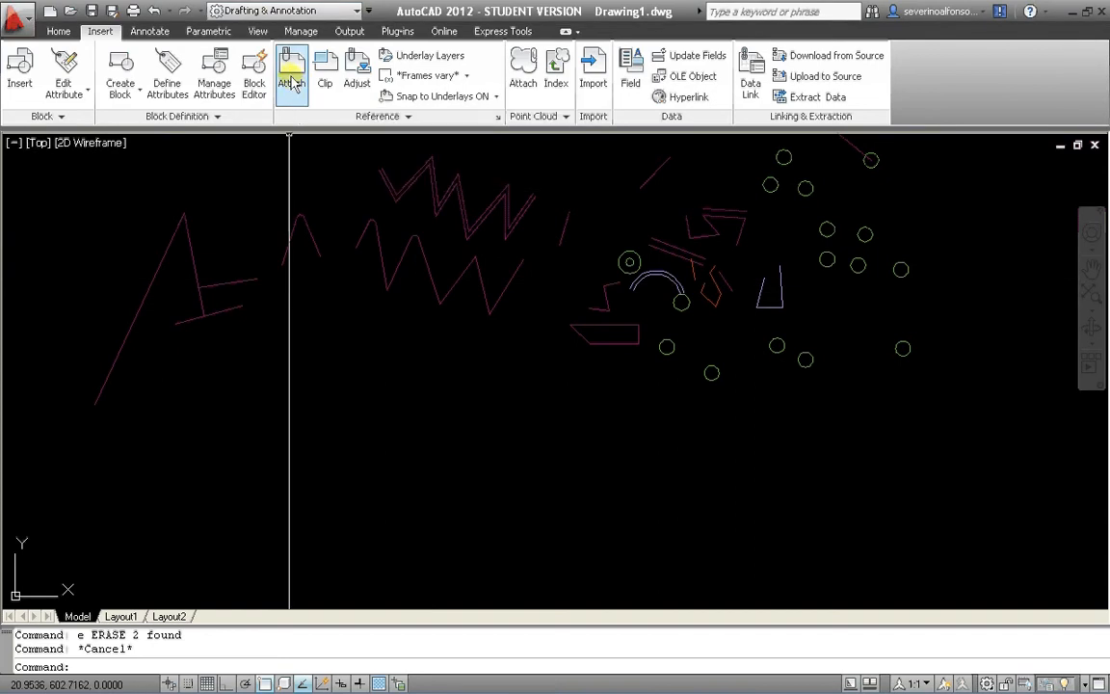
click(386, 223)
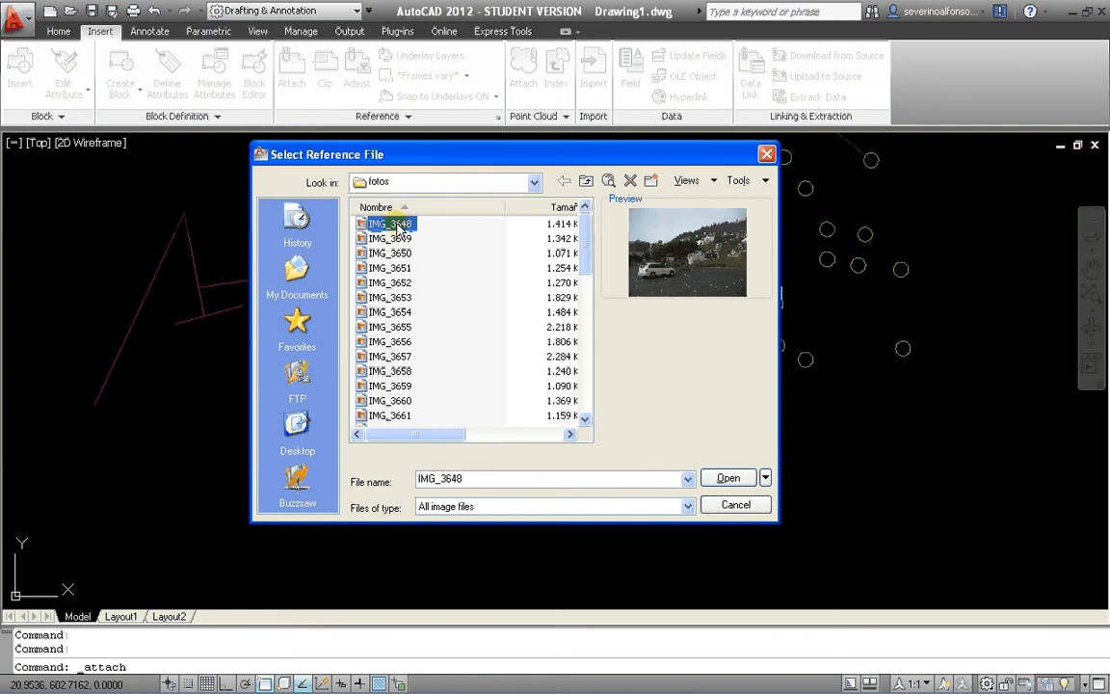
click(726, 479)
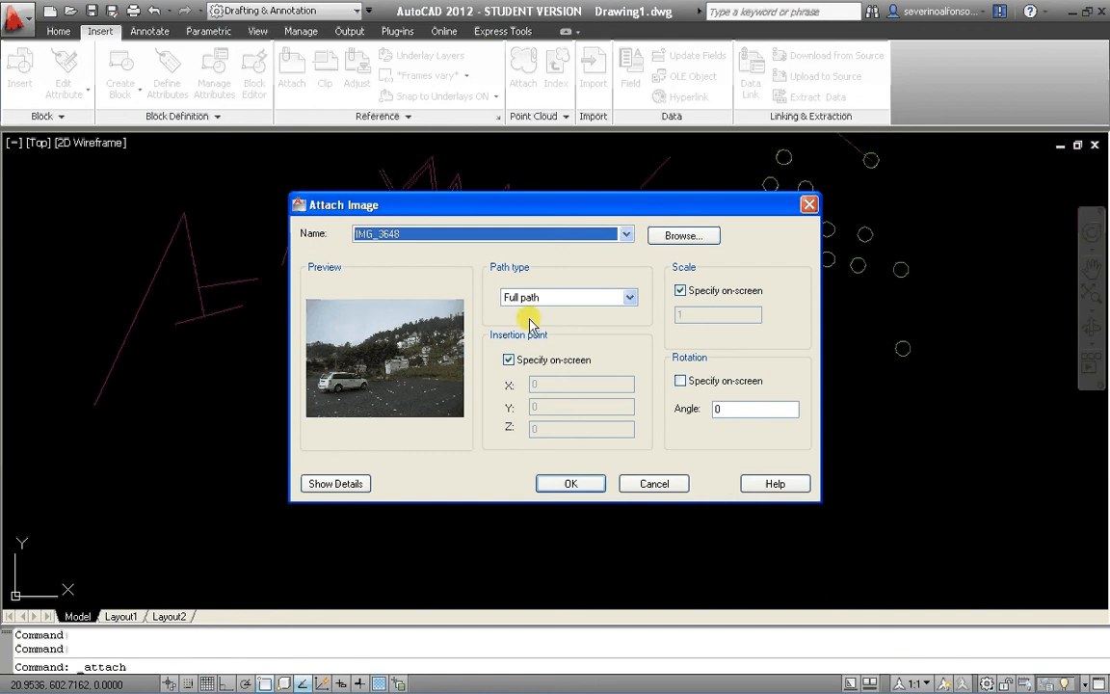
Place the image below the zigzag lines, specifying its insertion point and scale on screen.
click(575, 483)
scroll(508, 471, down, 3)
click(338, 443)
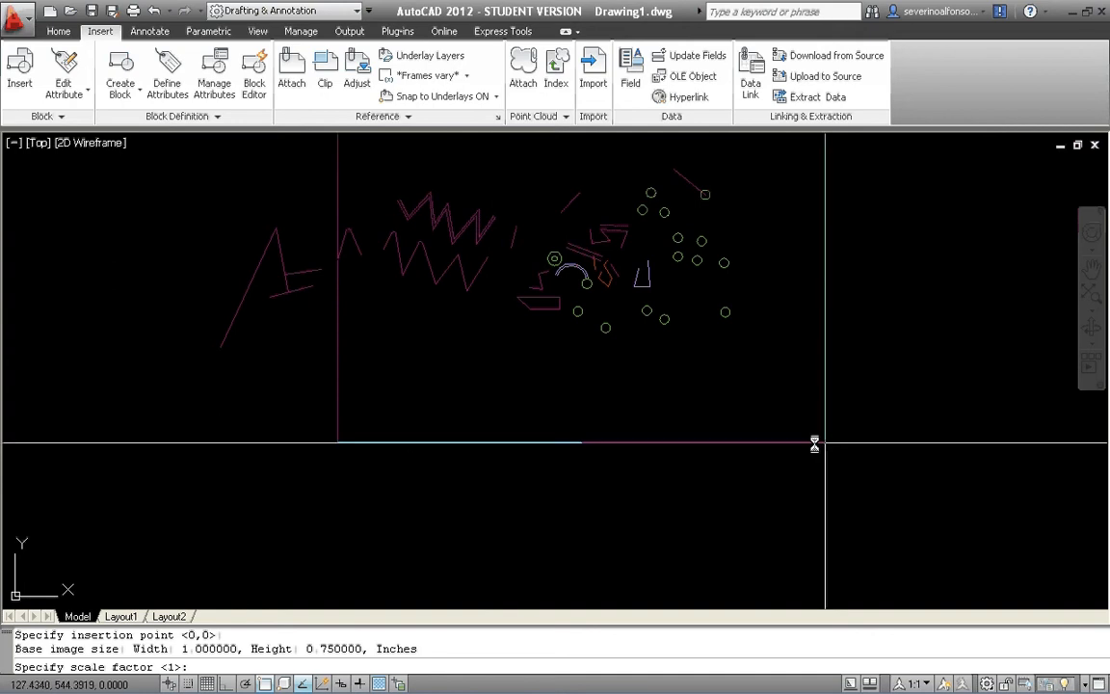
click(517, 446)
scroll(428, 375, up, 2)
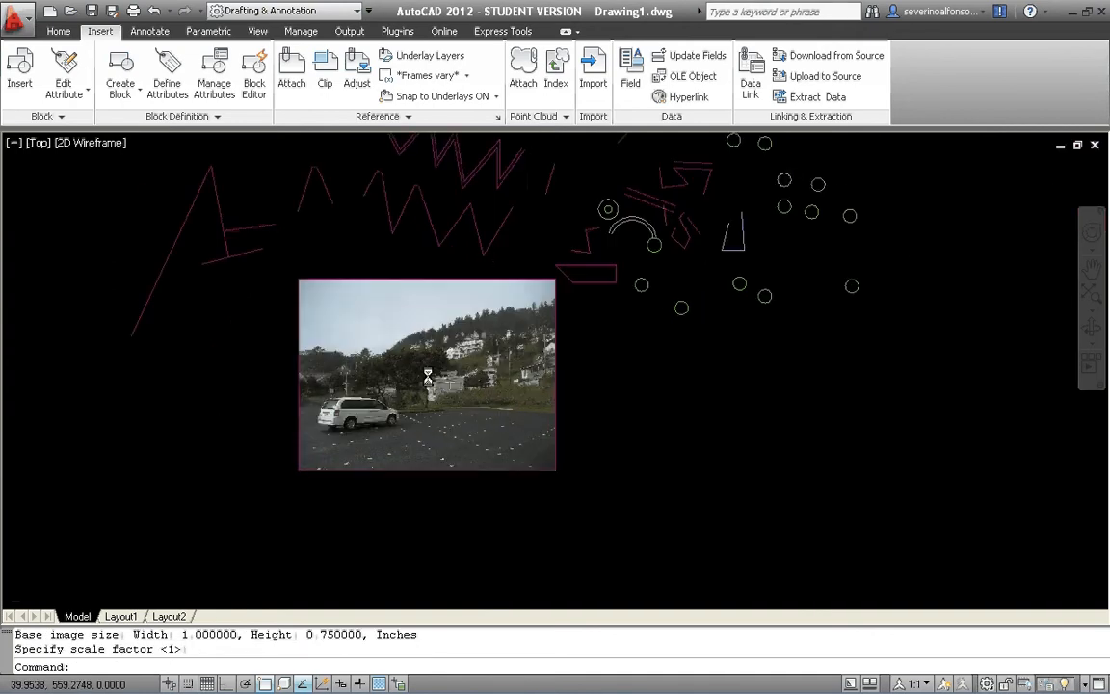
scroll(446, 366, up, 3)
middle_drag(470, 355, 522, 372)
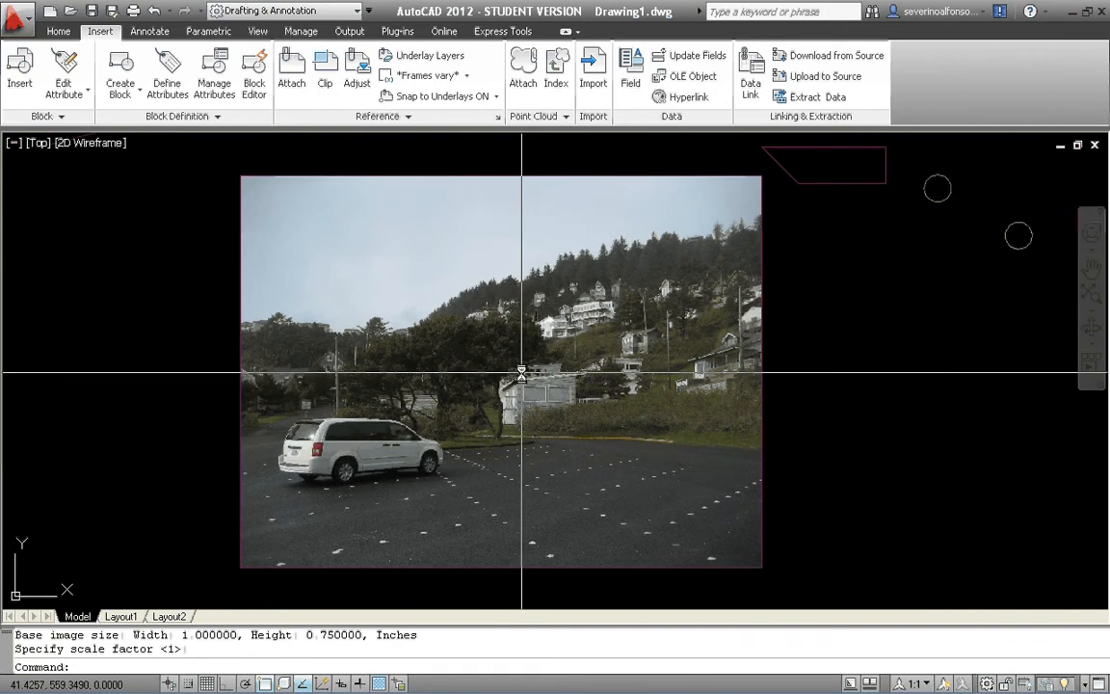
Try to select the attached image with a selection window inside its frame.
click(521, 373)
click(454, 428)
key(Escape)
scroll(454, 428, down, 2)
middle_drag(454, 428, 487, 373)
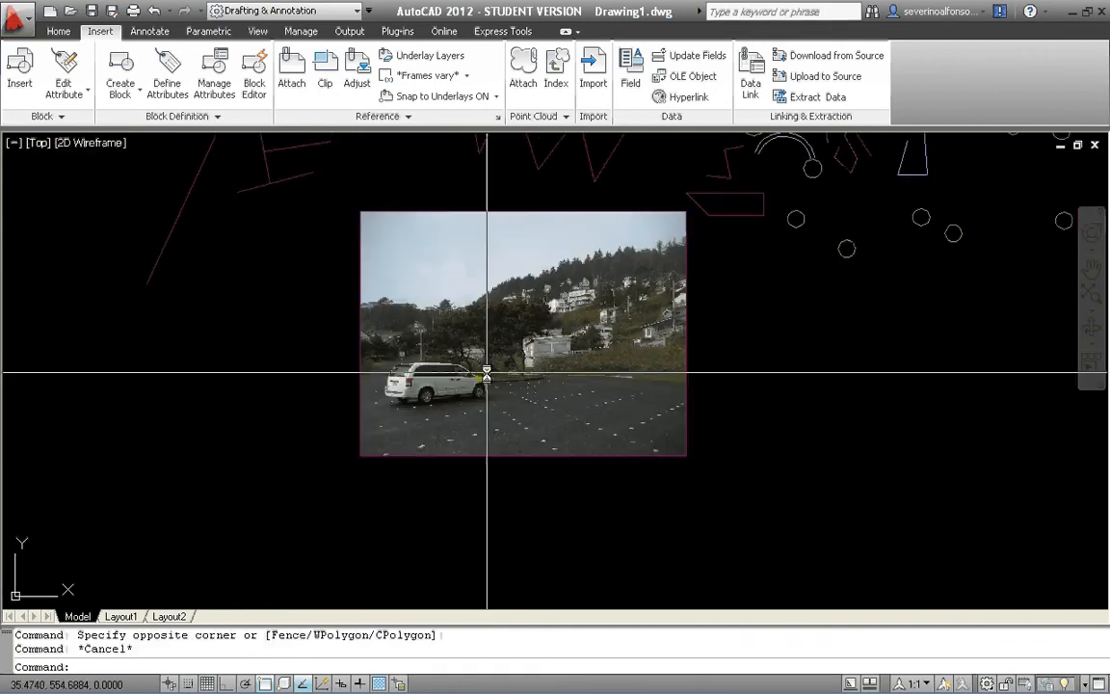
scroll(486, 373, up, 2)
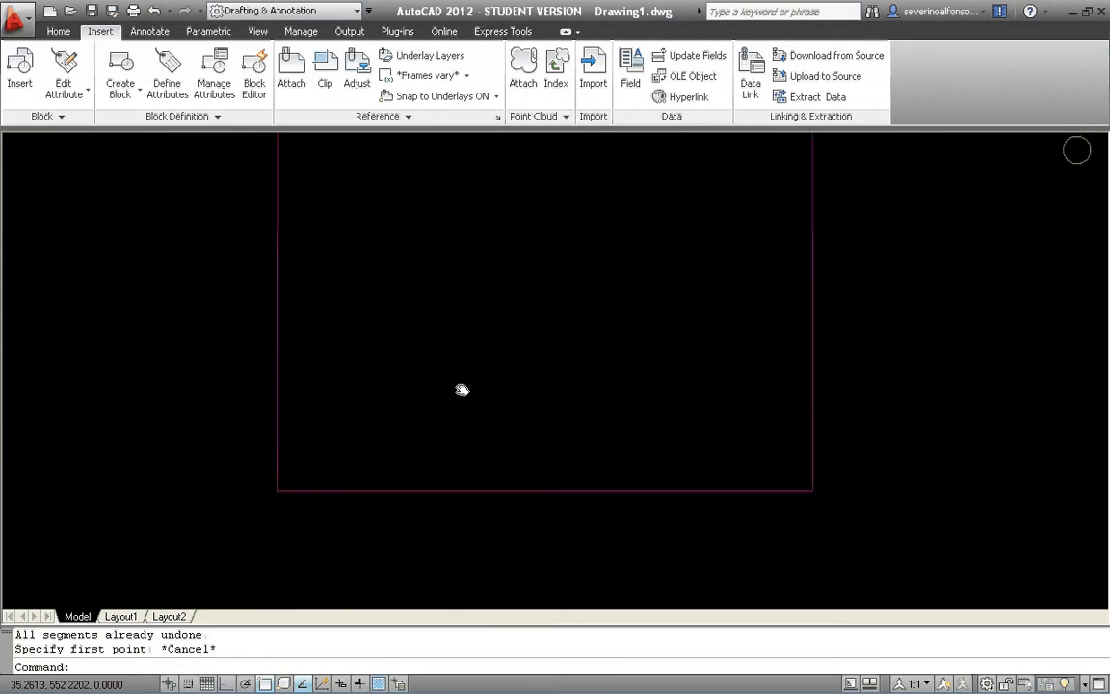
mouse_move(461, 389)
middle_down()
mouse_move(447, 402)
mouse_move(462, 445)
middle_up()
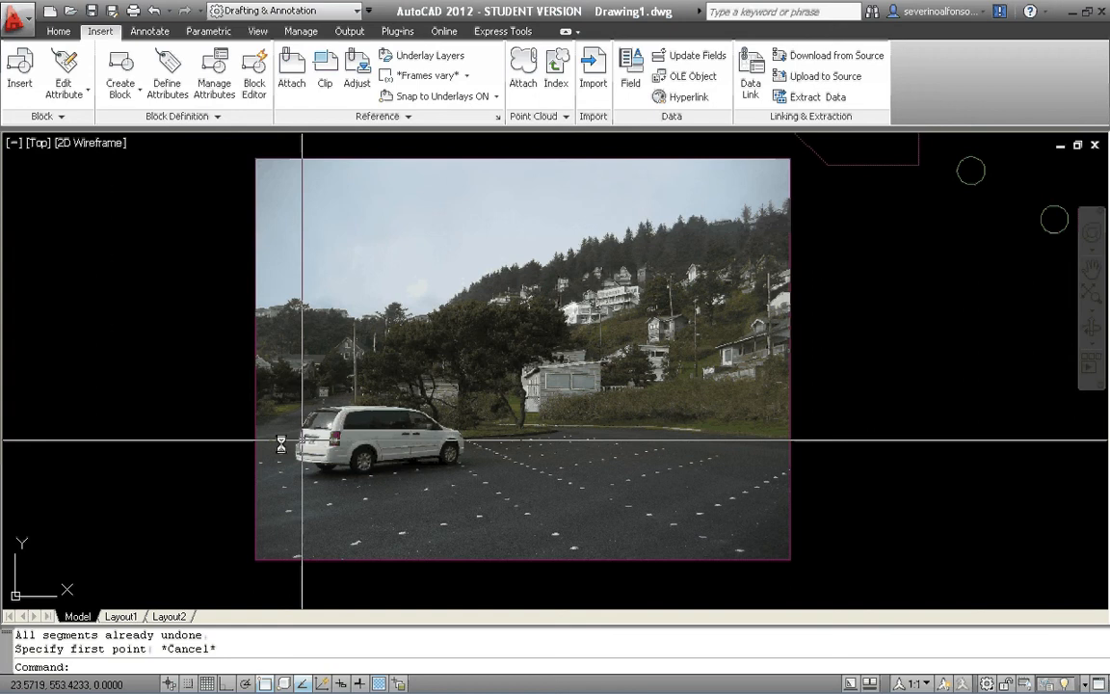
Start scaling the attached photo with the base point at the lower corner of the van's rear bumper.
click(835, 469)
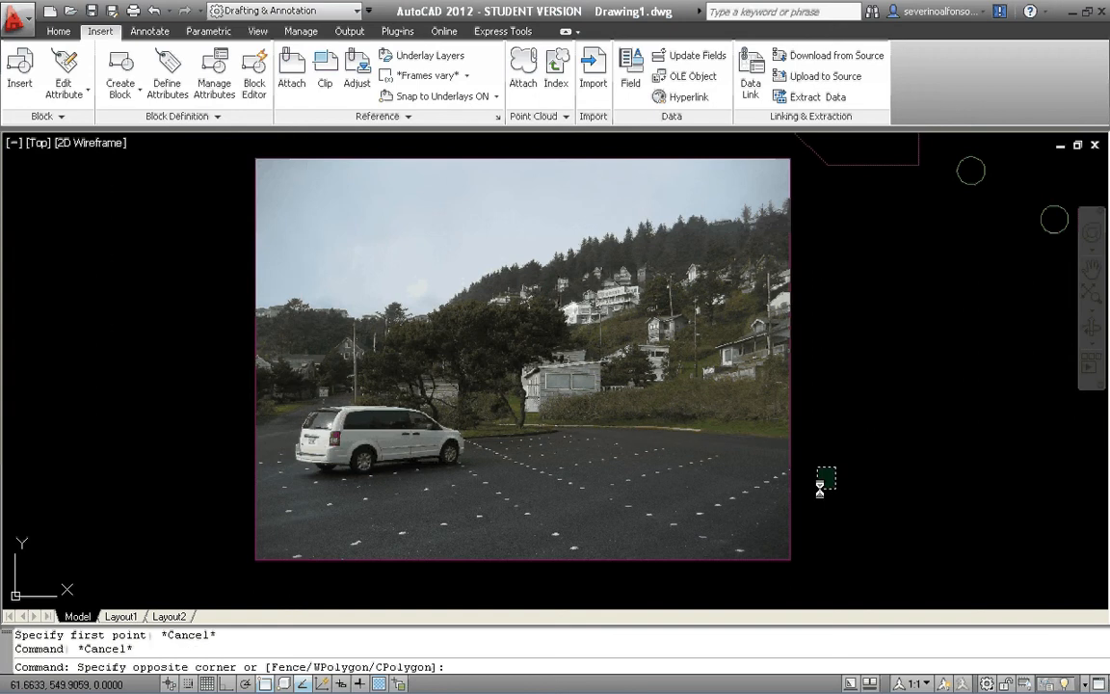
click(819, 489)
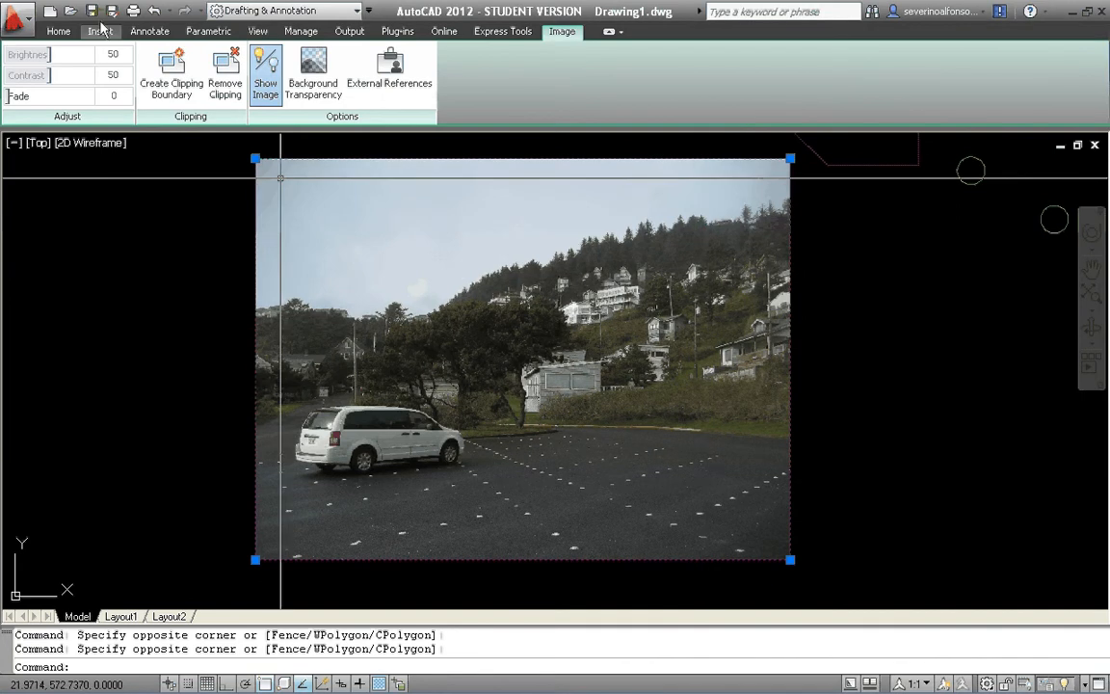
click(61, 32)
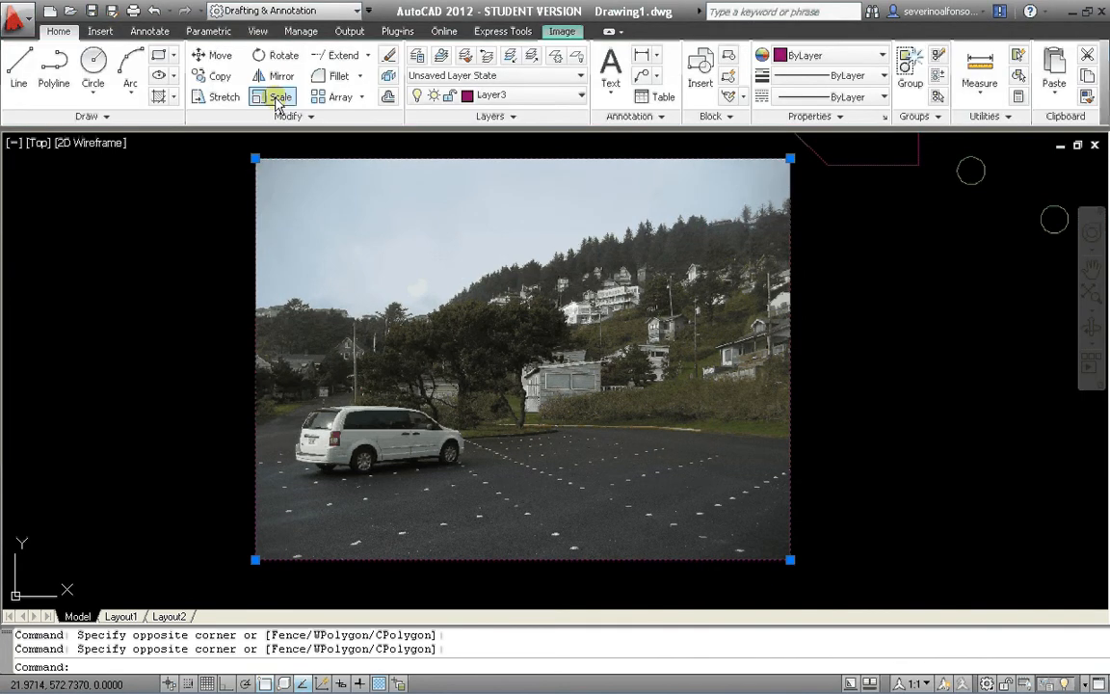
click(277, 99)
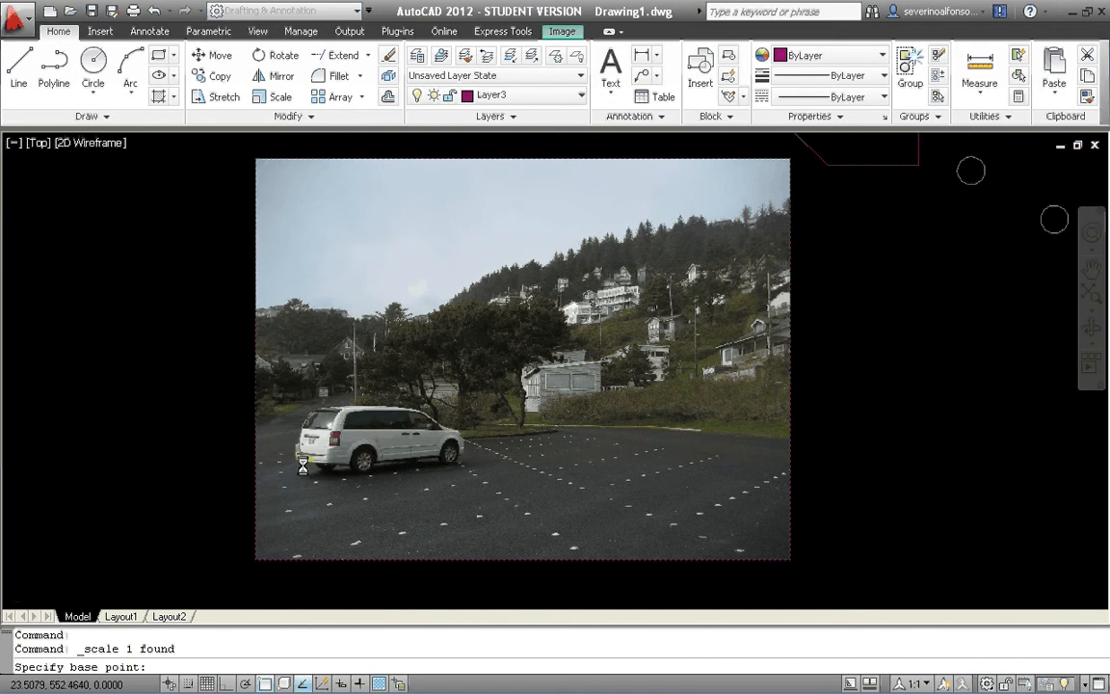
scroll(303, 466, up, 3)
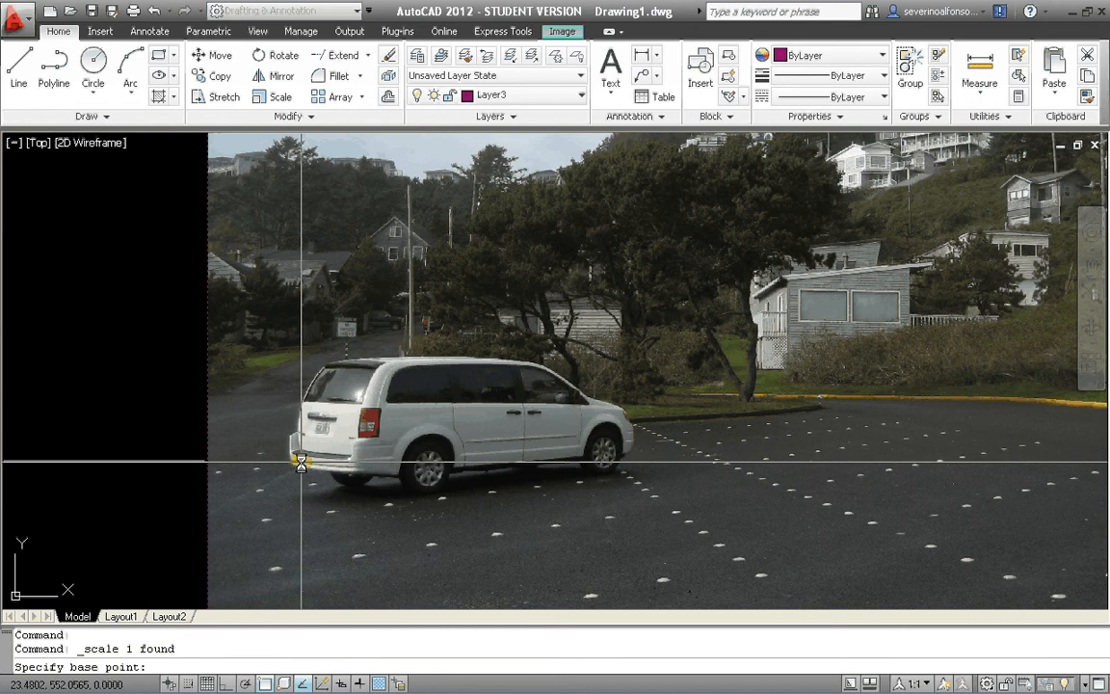
scroll(301, 464, up, 1)
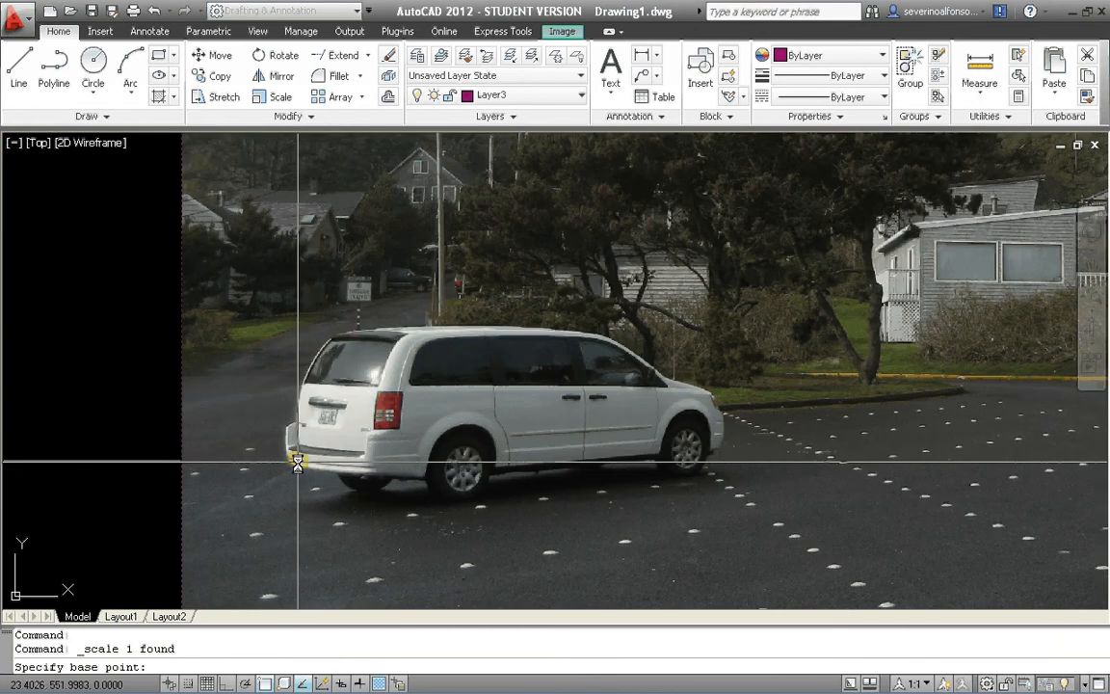
click(298, 464)
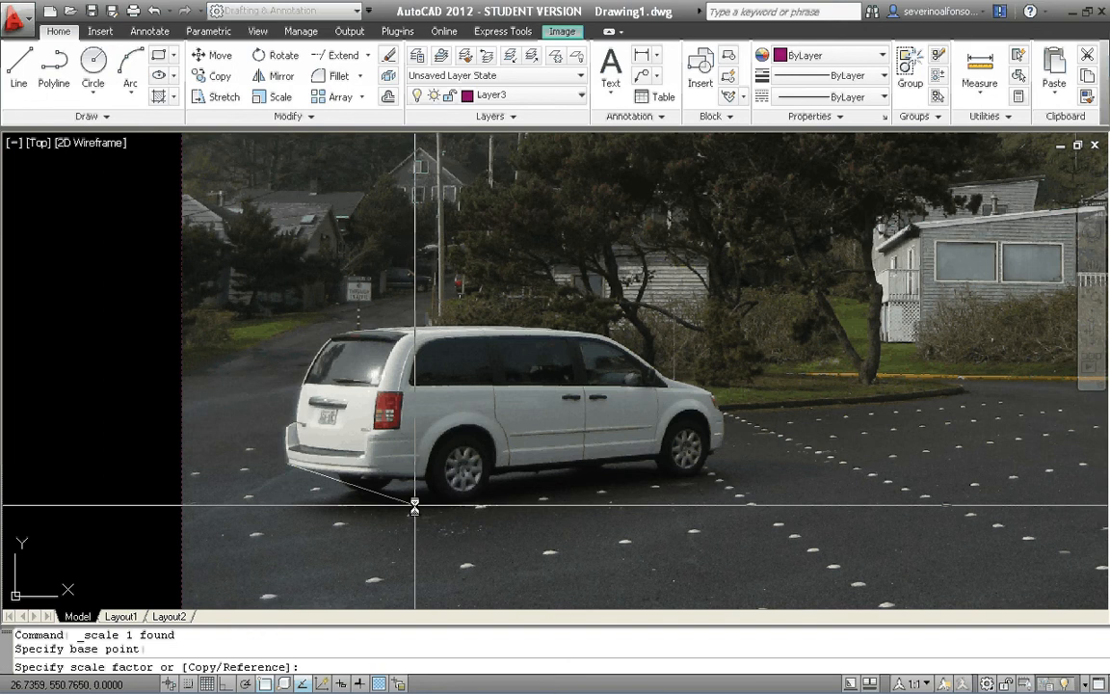
Scale the photo by reference, taking the van's length from rear to front bumper and setting the new length to 5.
scroll(414, 505, down, 10)
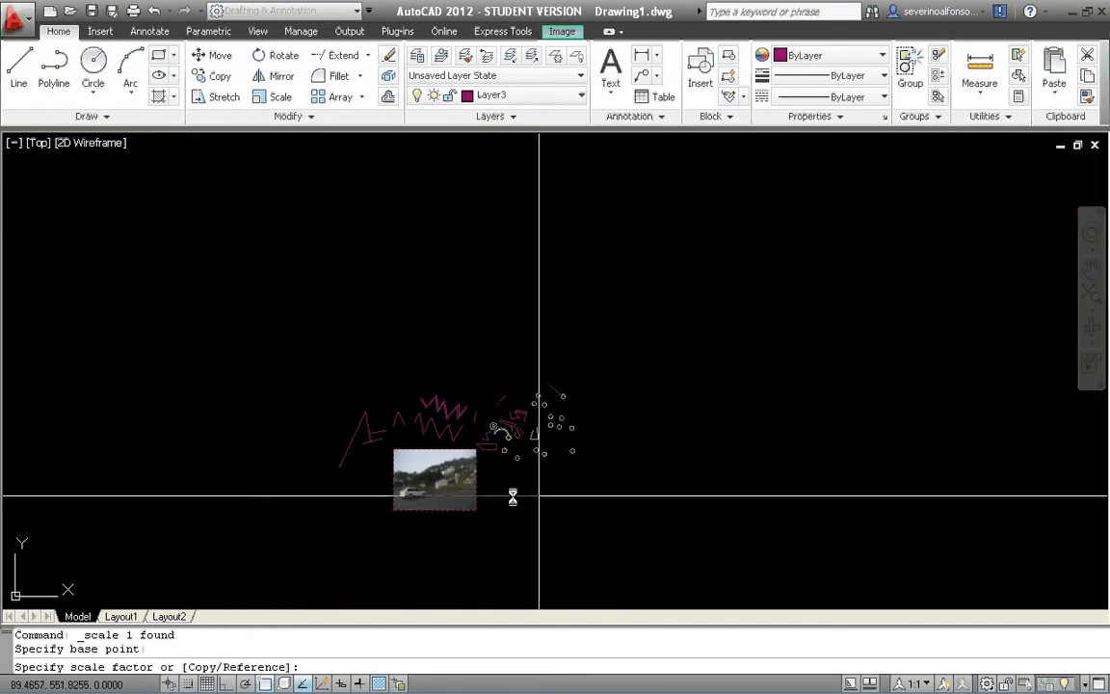
scroll(386, 496, up, 8)
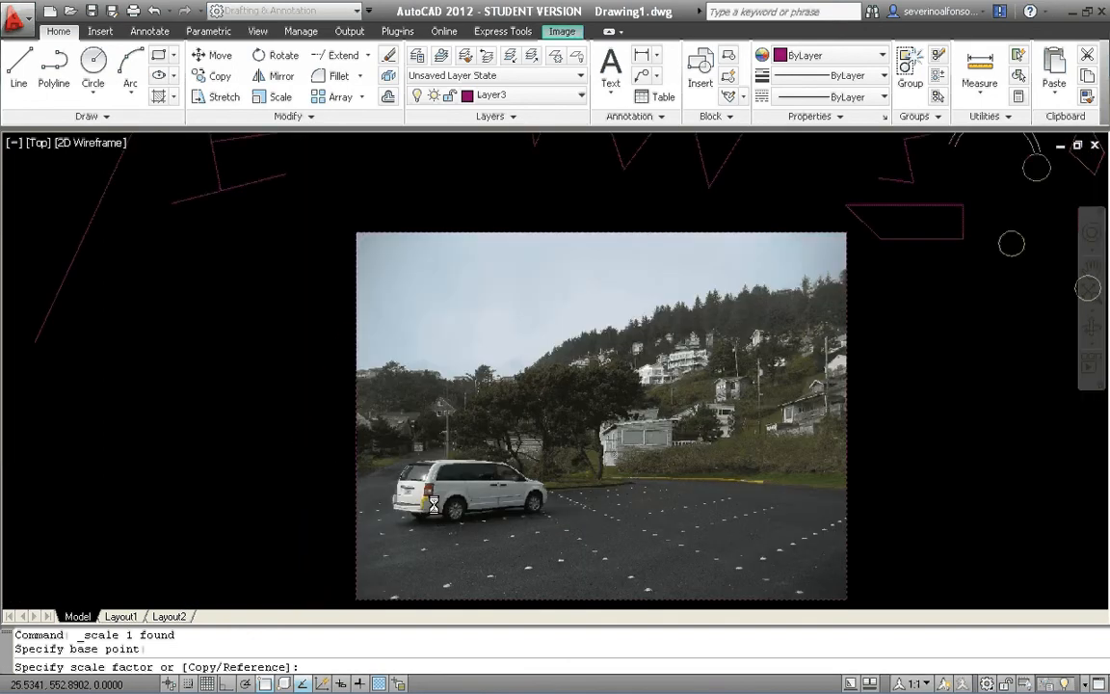
scroll(433, 504, up, 6)
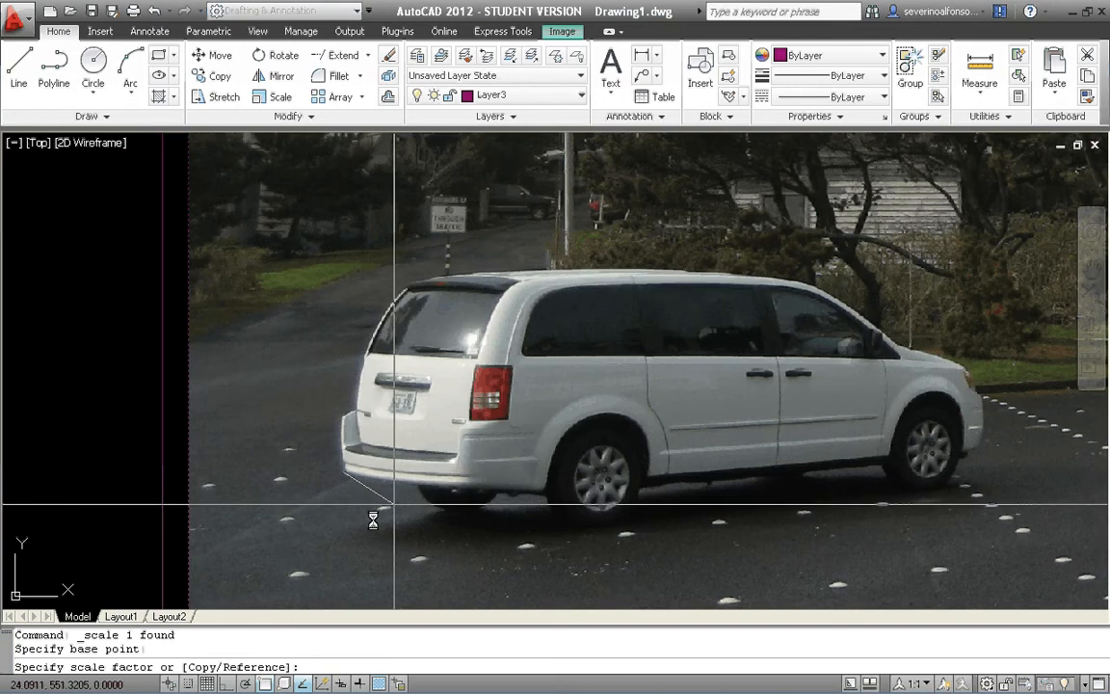
text(r)
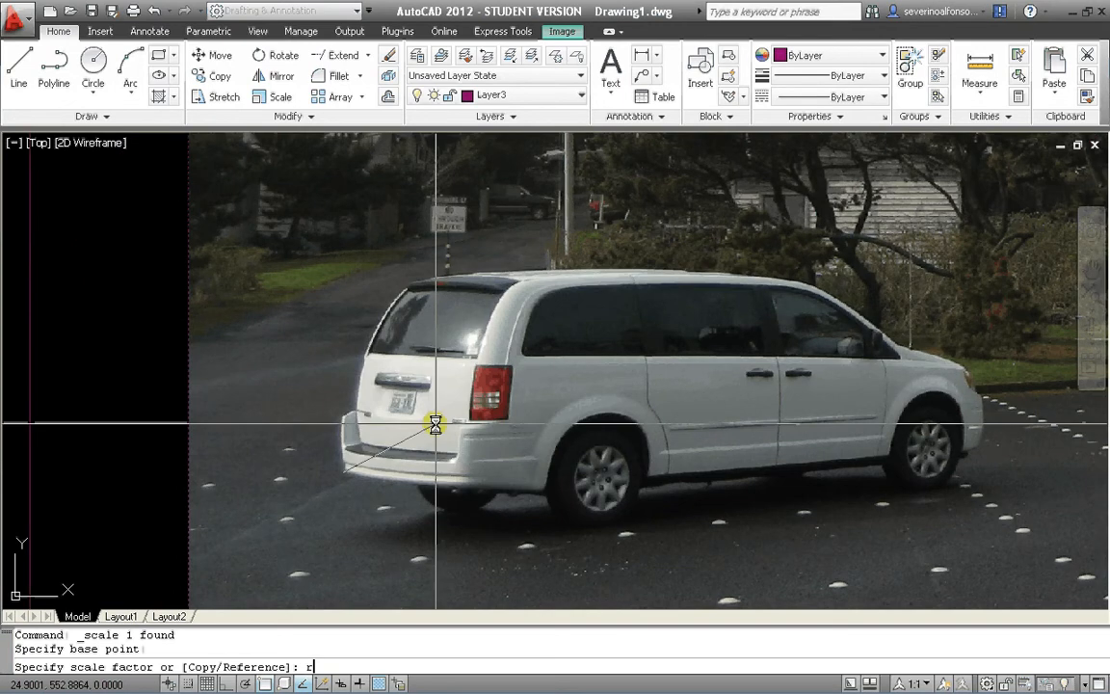
key(Return)
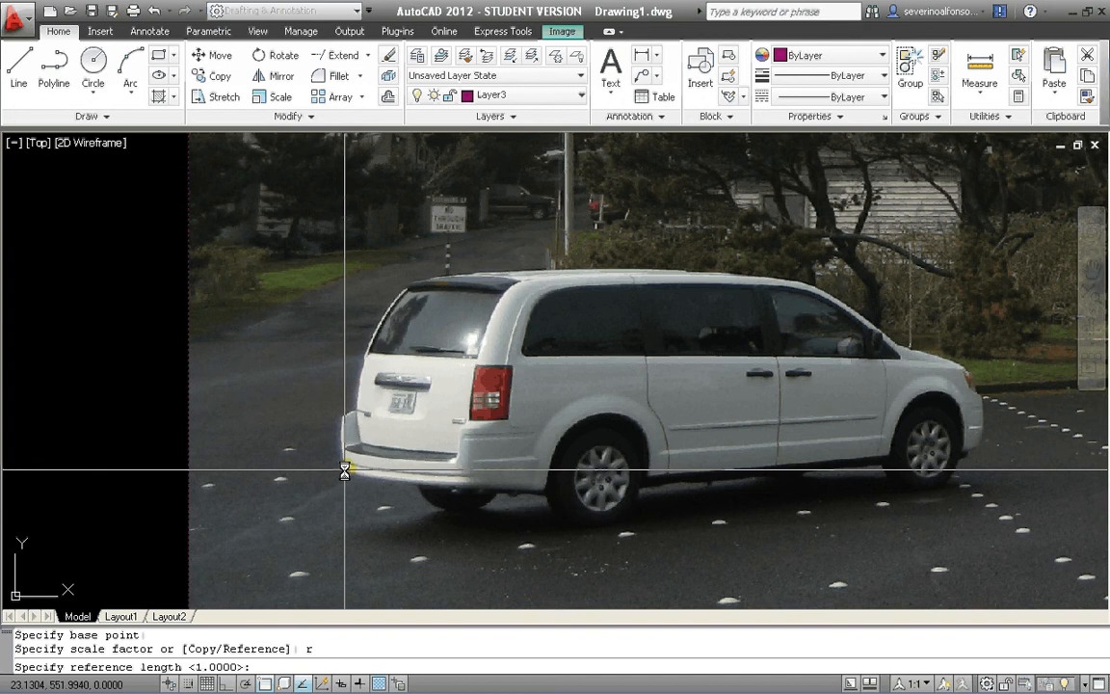
click(344, 471)
click(984, 451)
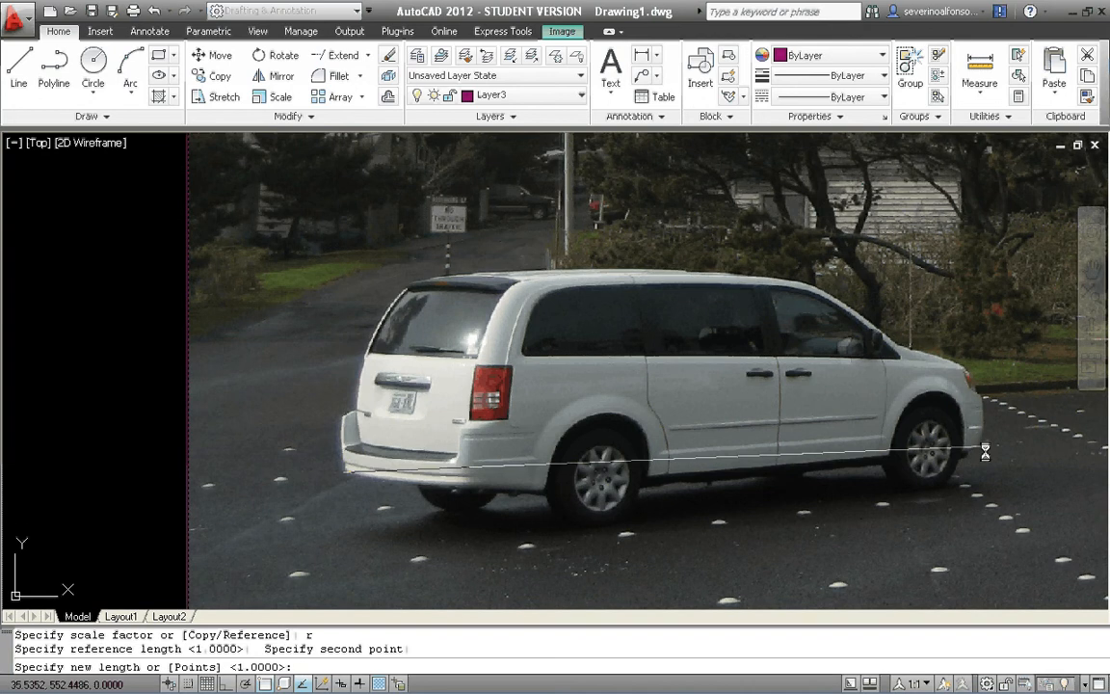
text(5)
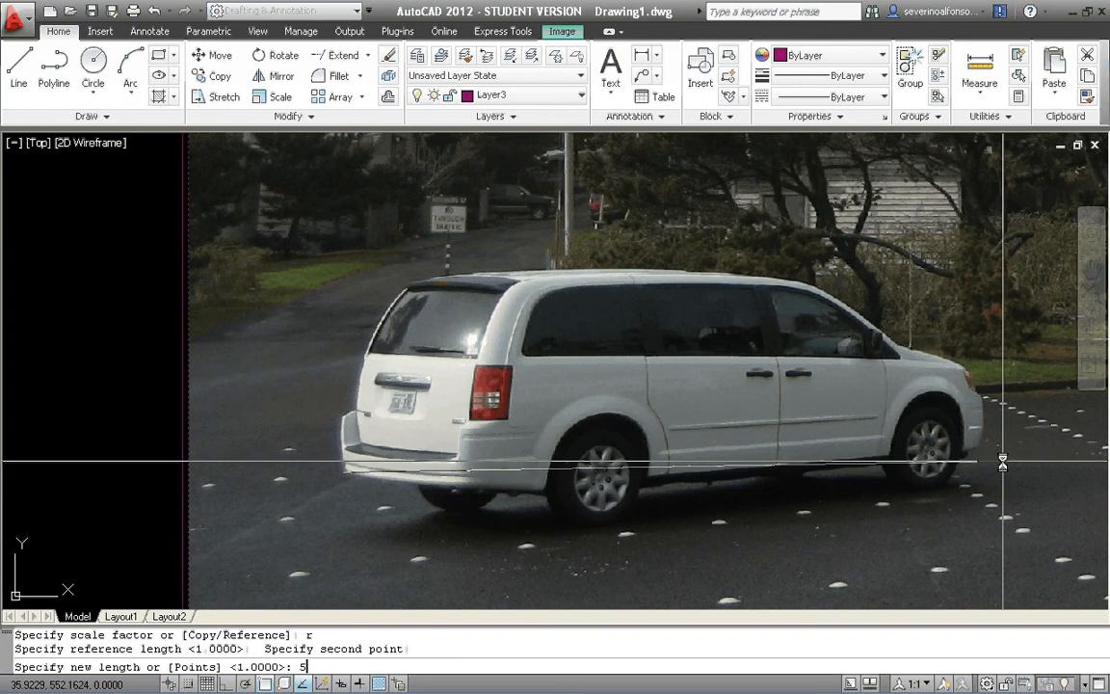
key(Return)
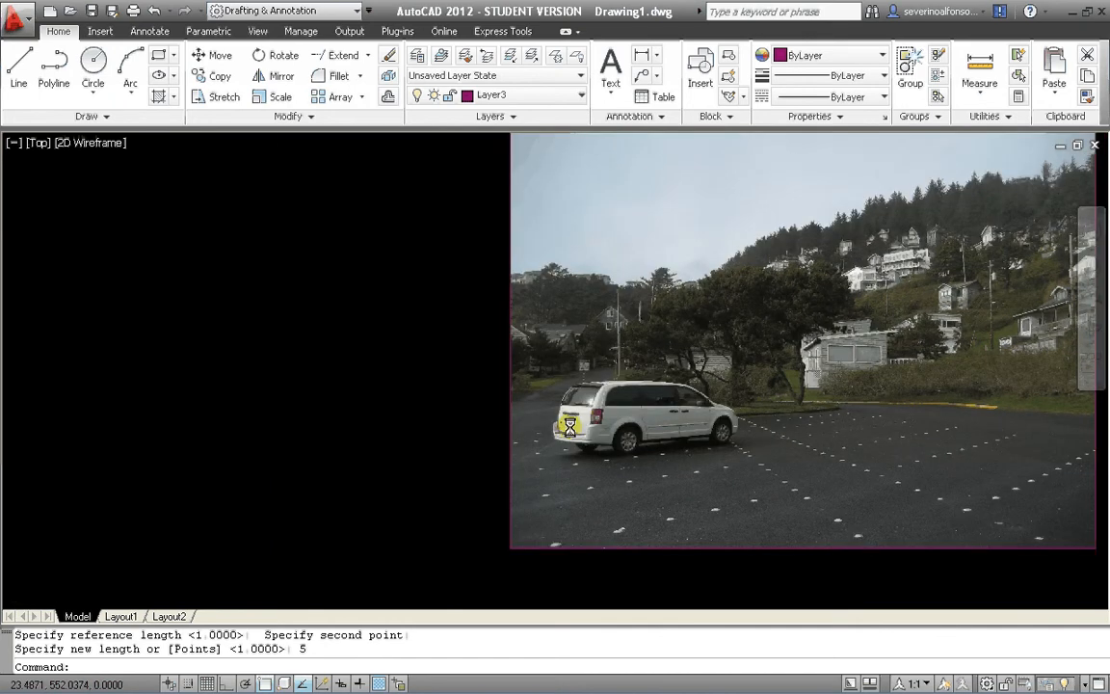
Add an aligned dimension along the van from rear bumper to front bumper, with its dimension line below the photo.
click(657, 57)
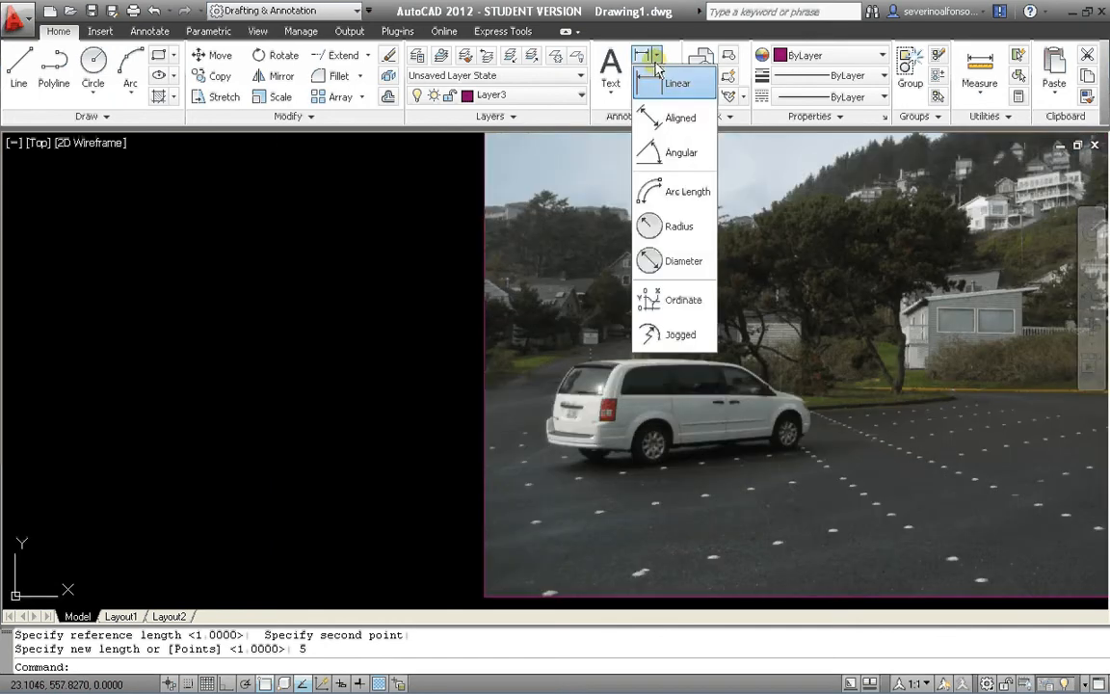
click(674, 117)
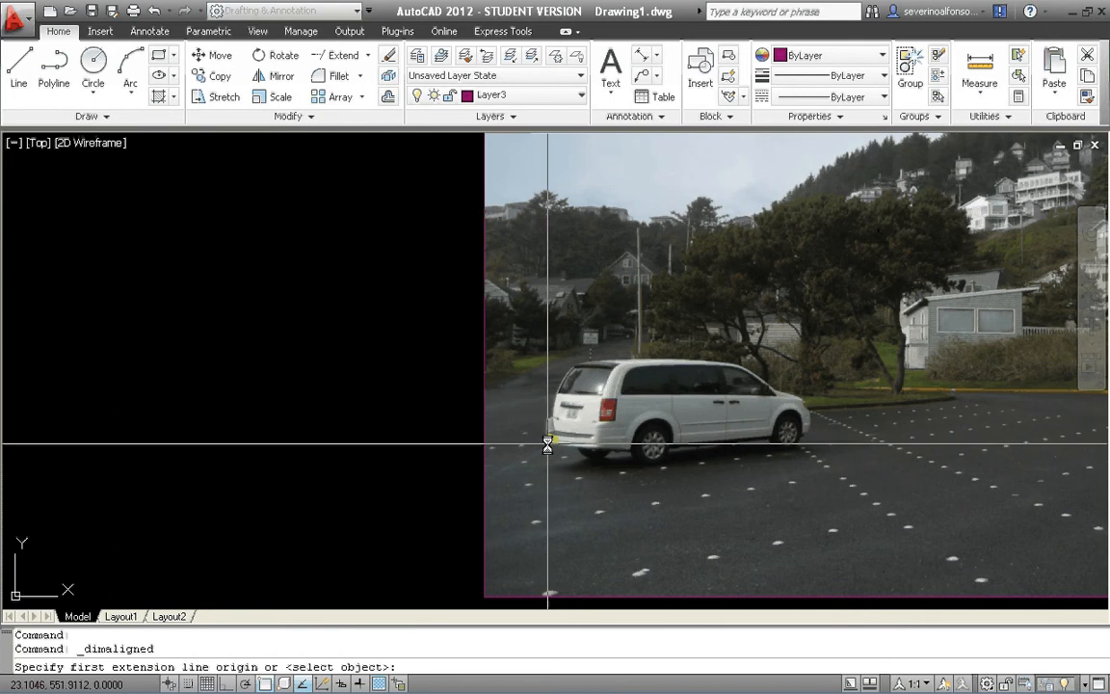
click(547, 445)
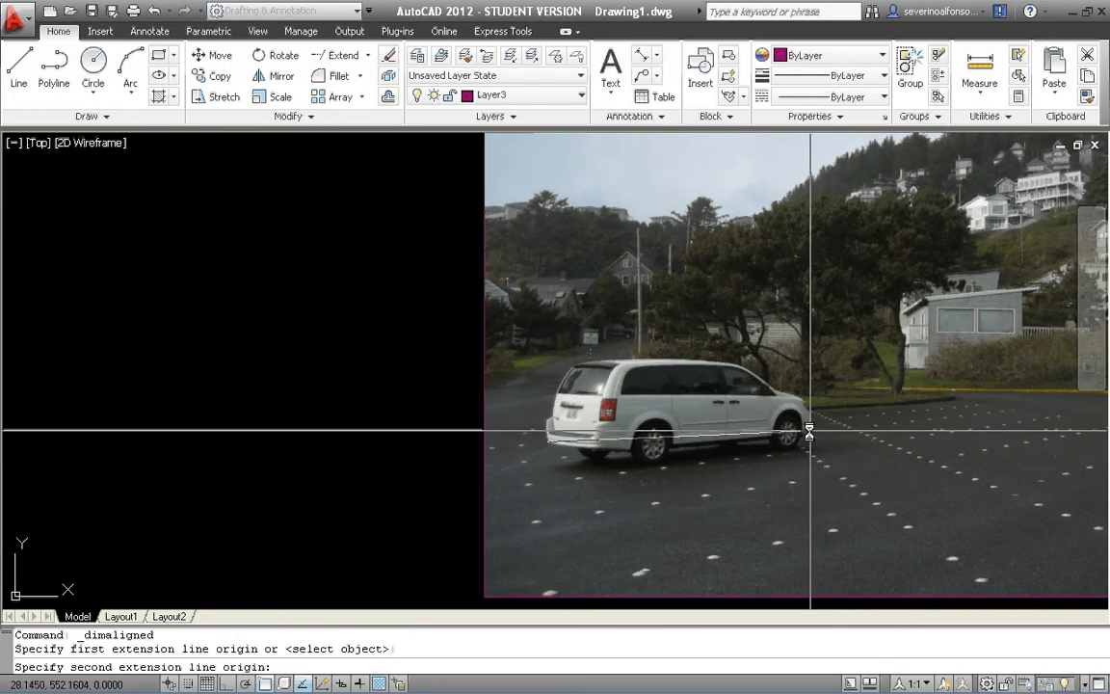
click(809, 433)
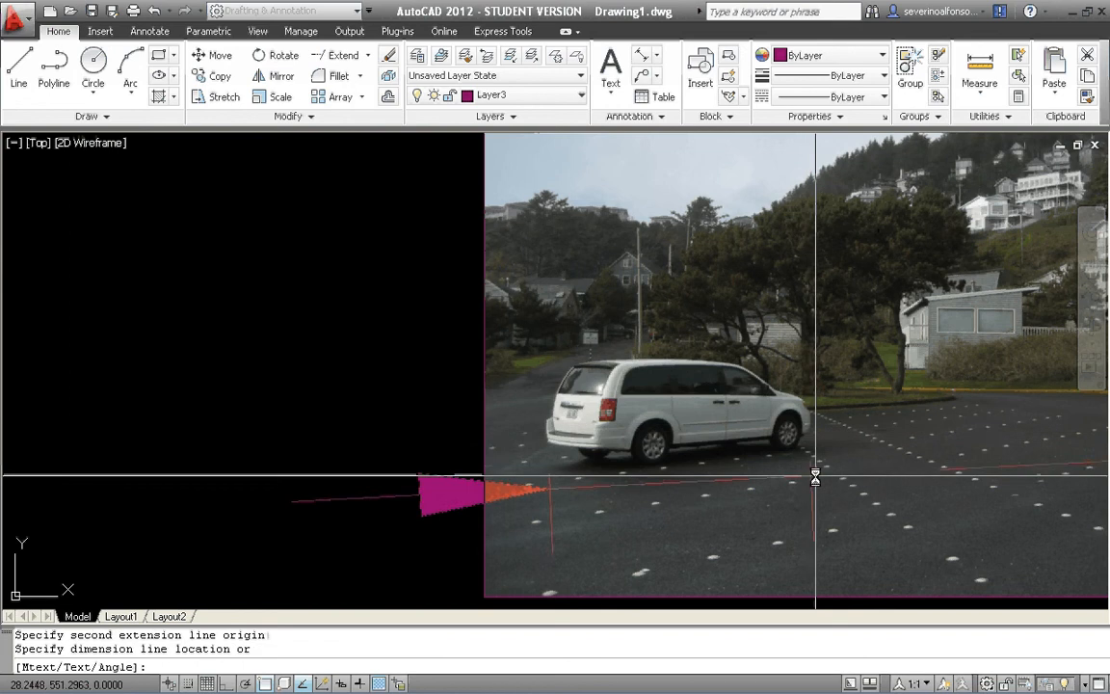
scroll(815, 476, down, 4)
click(831, 569)
middle_drag(872, 467, 676, 340)
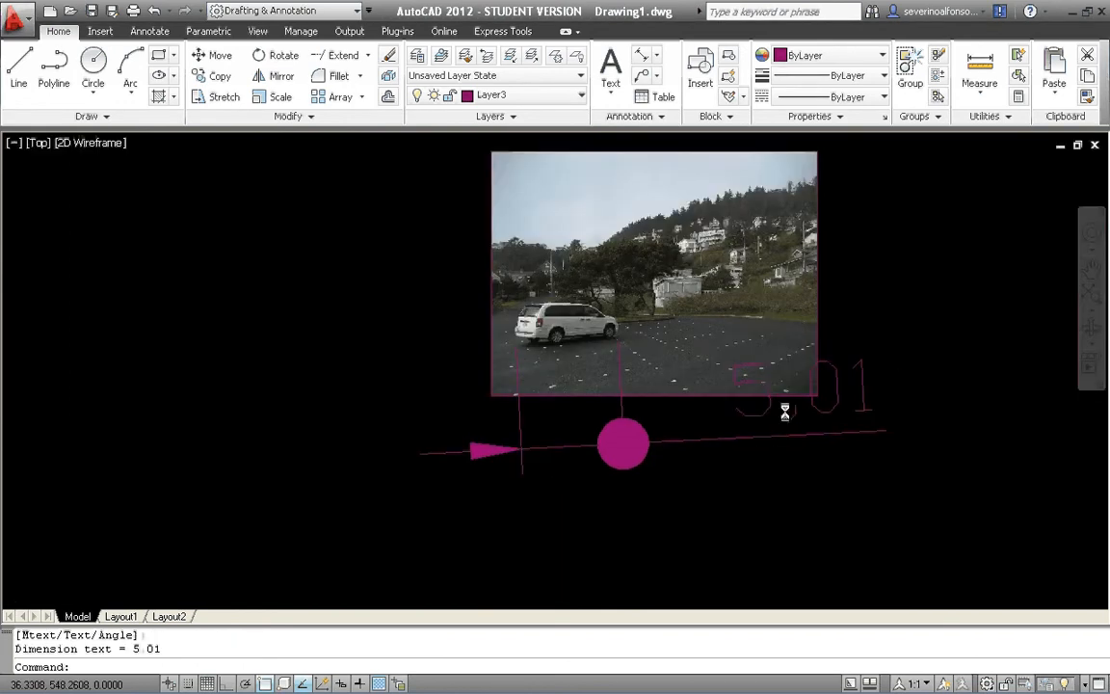
scroll(785, 412, up, 3)
mouse_move(741, 354)
middle_down()
mouse_move(802, 416)
mouse_move(818, 410)
middle_up()
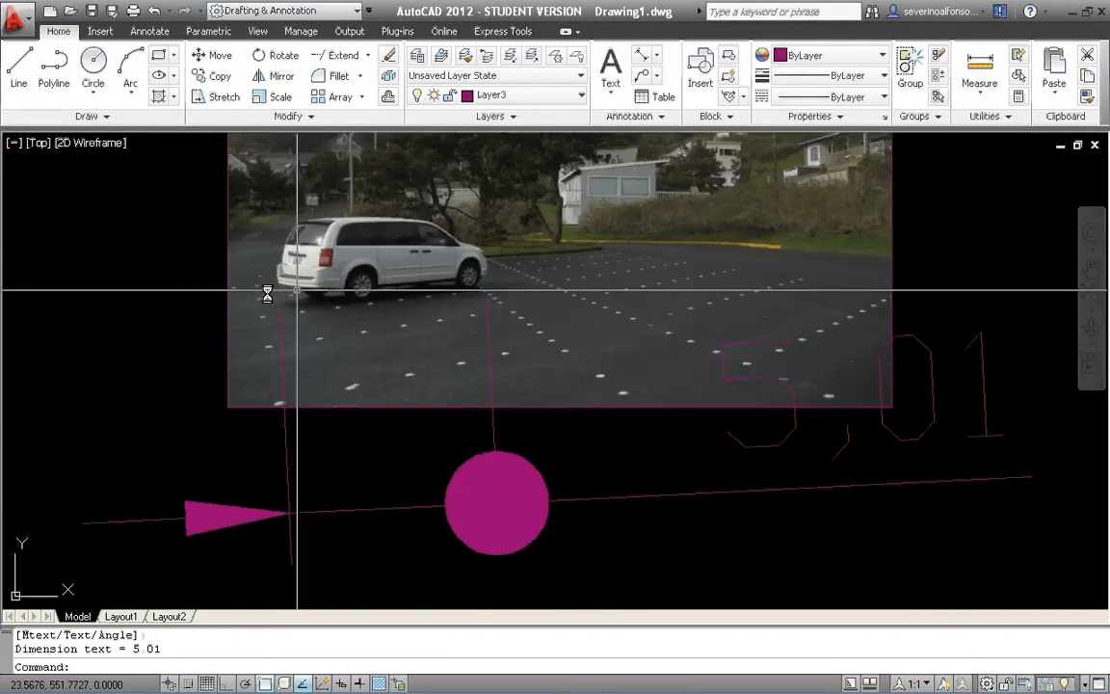
Erase the aligned dimension of the van's length.
click(930, 441)
text(e)
key(Return)
scroll(503, 422, down, 2)
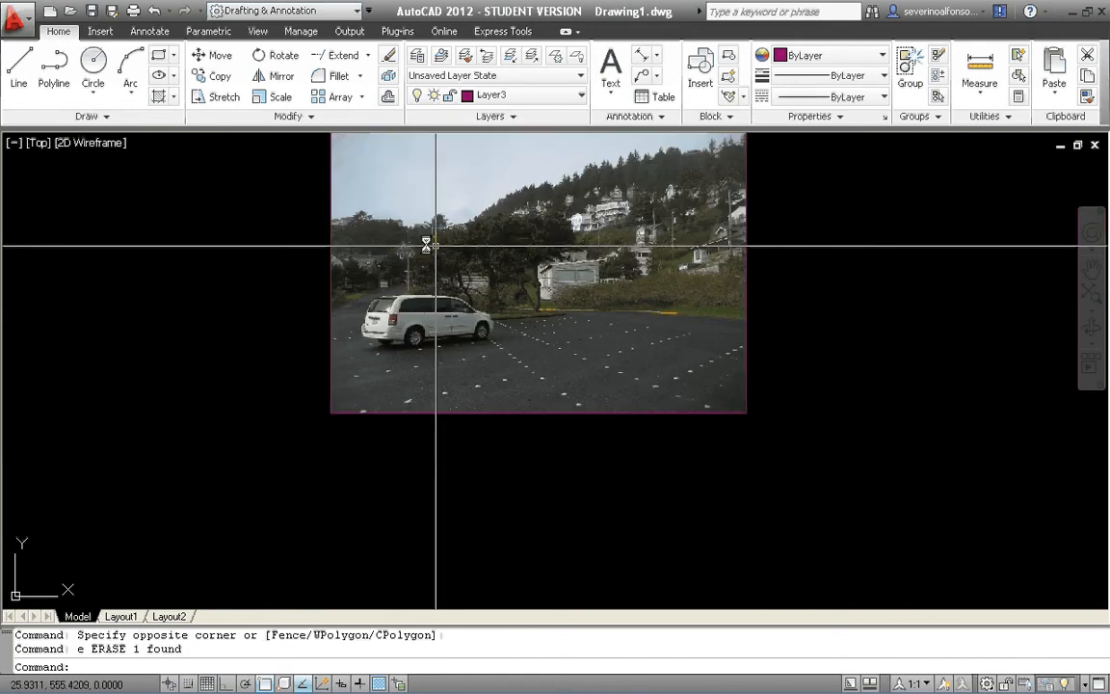
Move the photo up and to the right, using the van's rear bumper as the base point.
scroll(557, 248, up, 2)
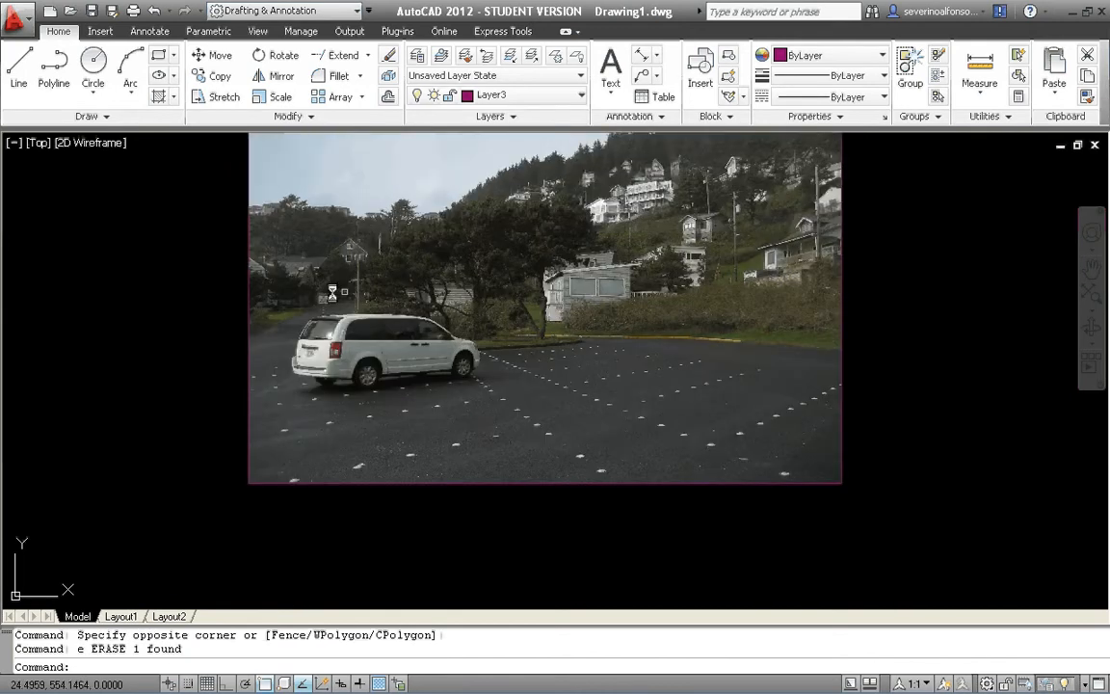
click(514, 469)
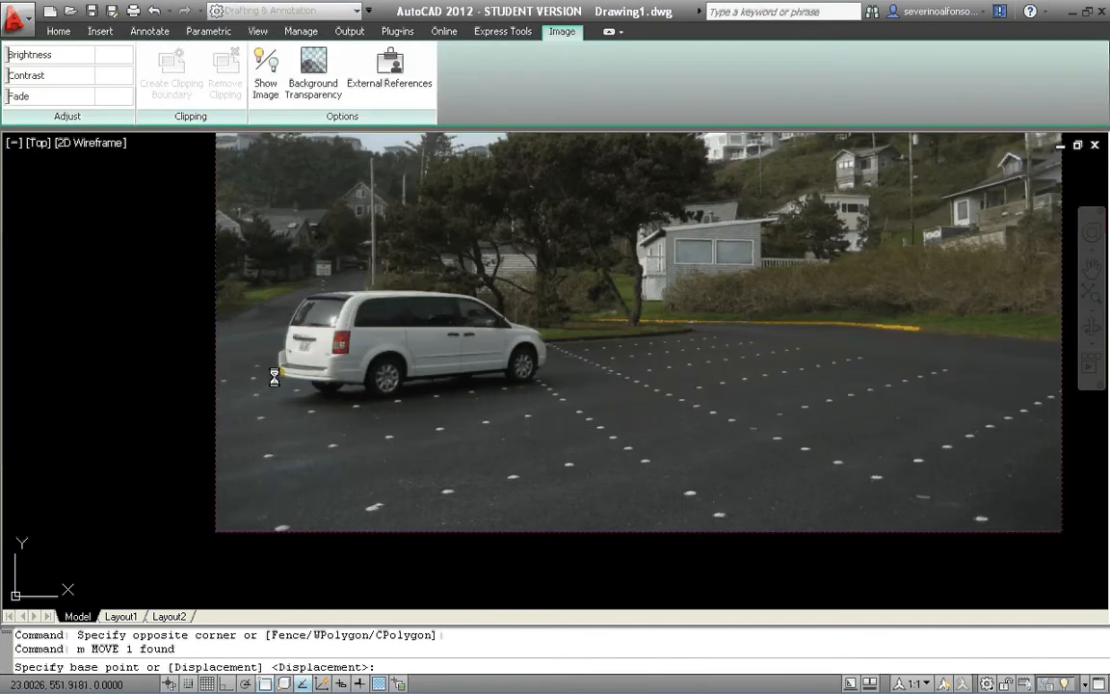
click(274, 378)
click(493, 239)
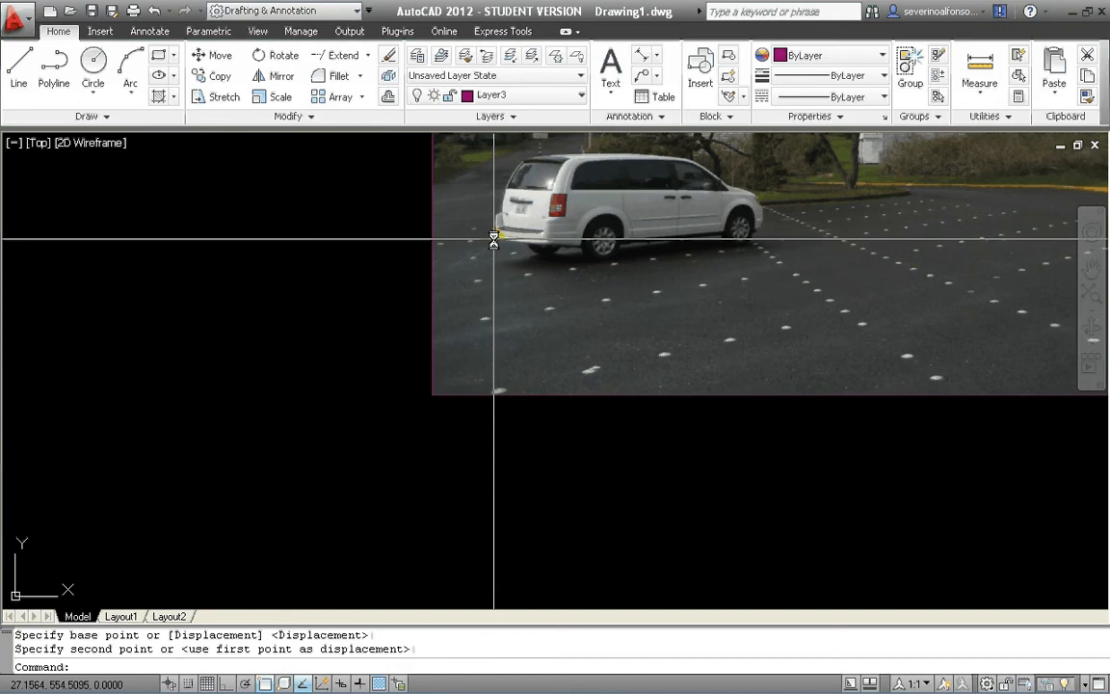
Start the Scale command on the moved photo and set its base point at the van's rear bumper corner.
text(Sc)
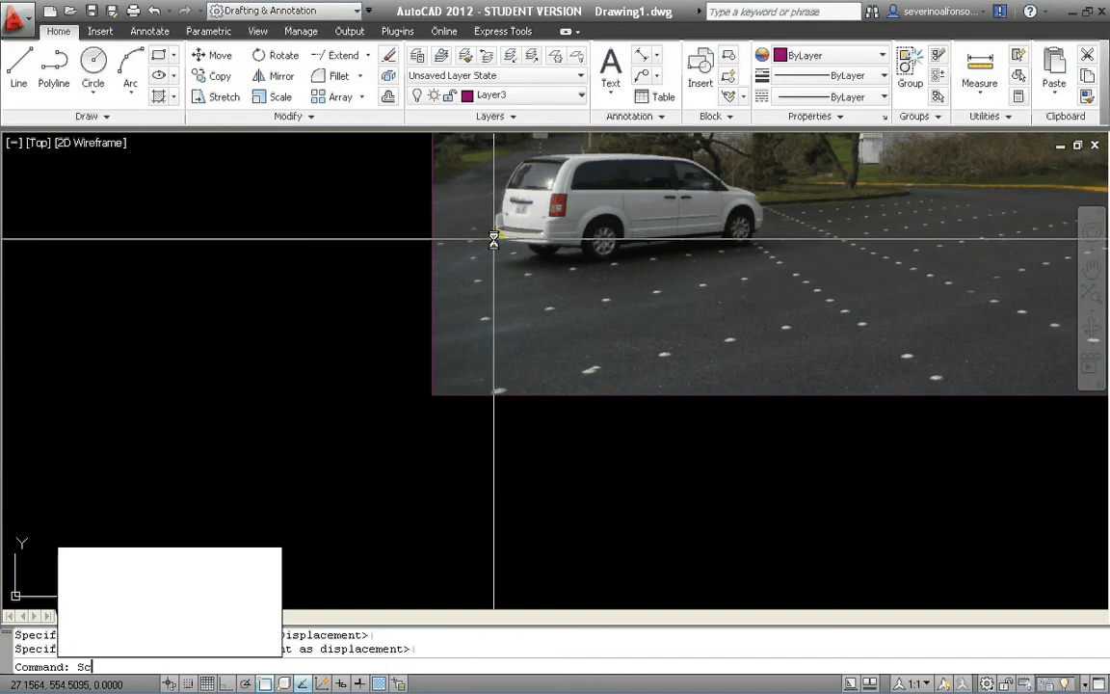
key(Return)
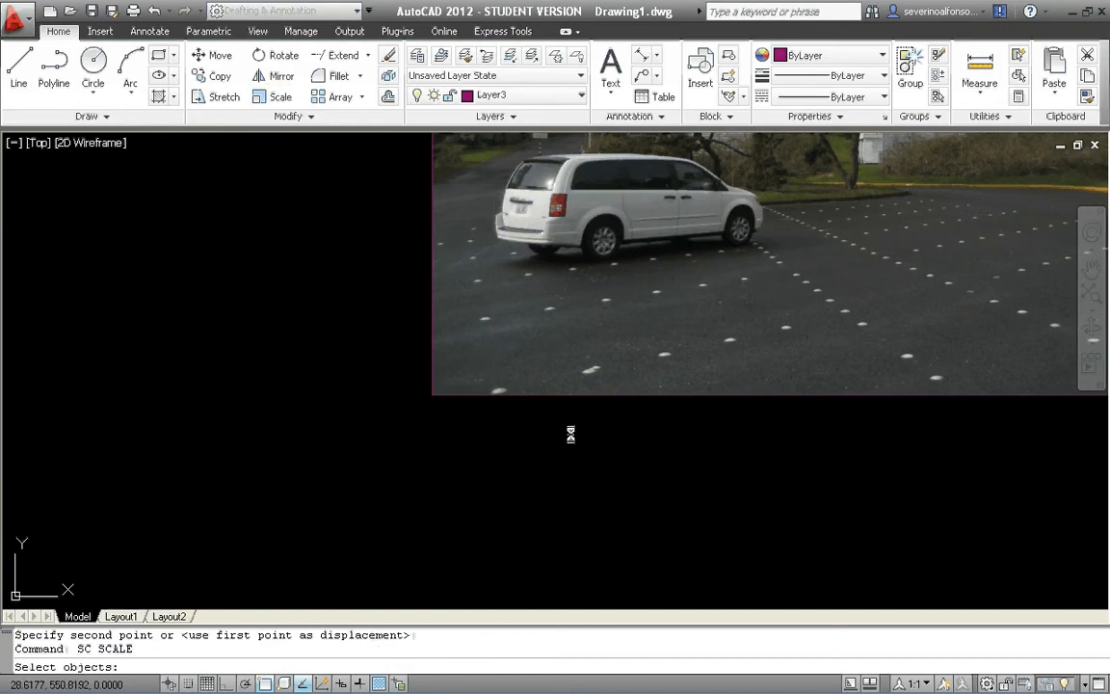
click(571, 435)
click(517, 235)
scroll(518, 236, up, 8)
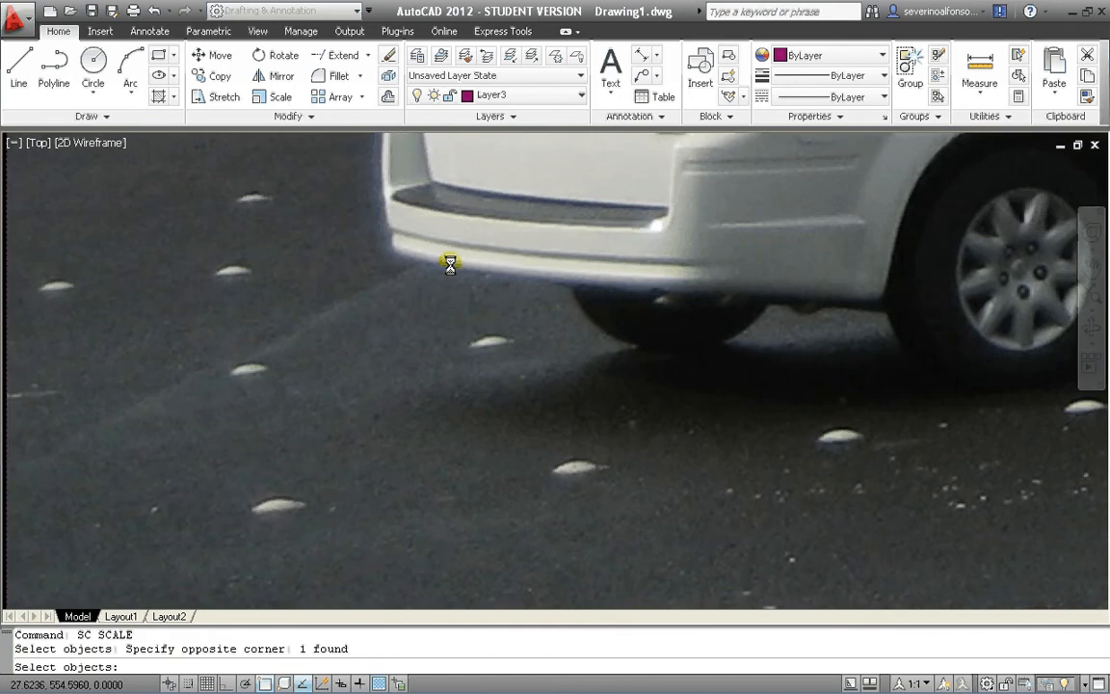
key(Return)
scroll(501, 232, up, 2)
click(342, 252)
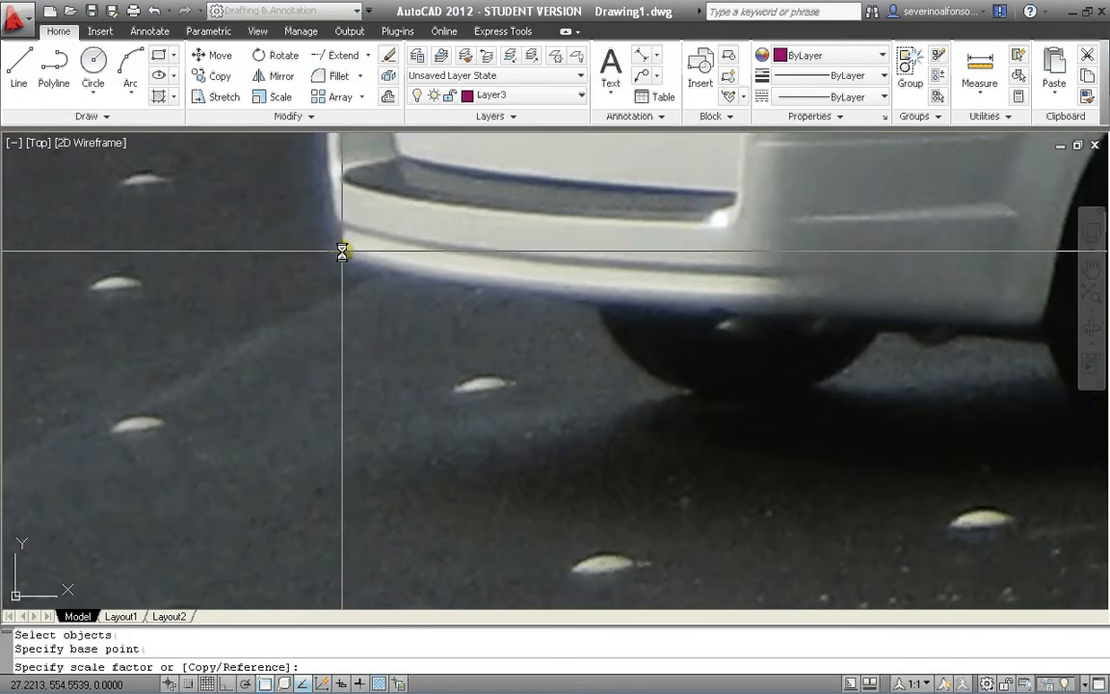
Use the Reference option across the van's full length to rescale the photo to a new length of 12.
text(r)
key(Return)
click(342, 252)
scroll(342, 252, down, 2)
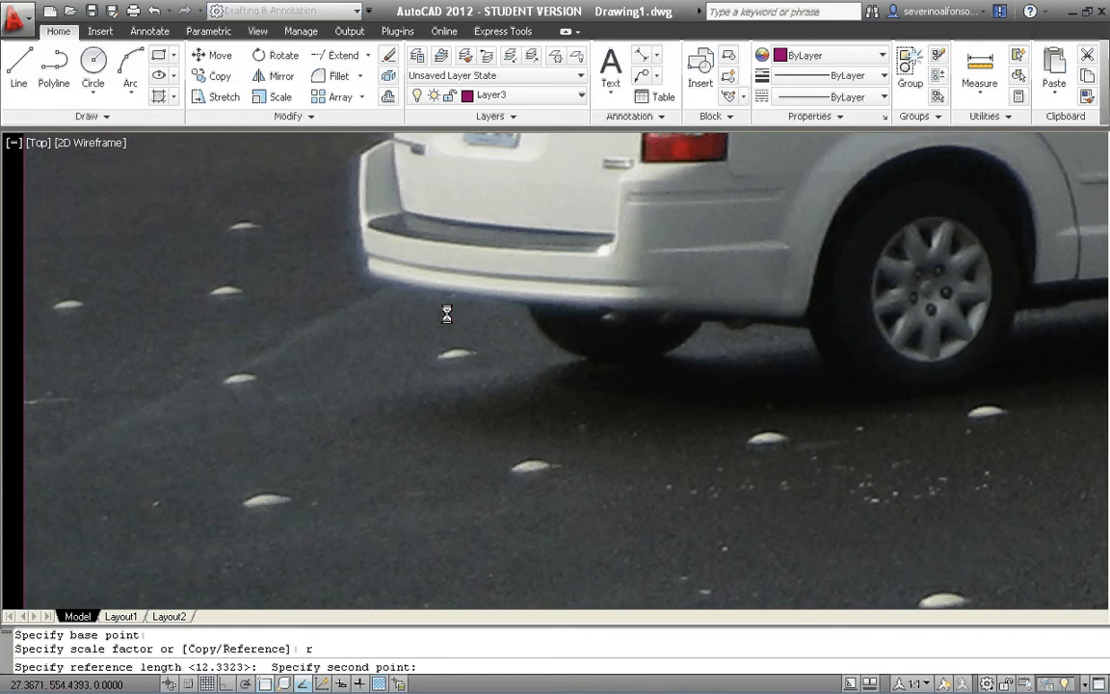
scroll(1024, 276, down, 3)
click(1024, 275)
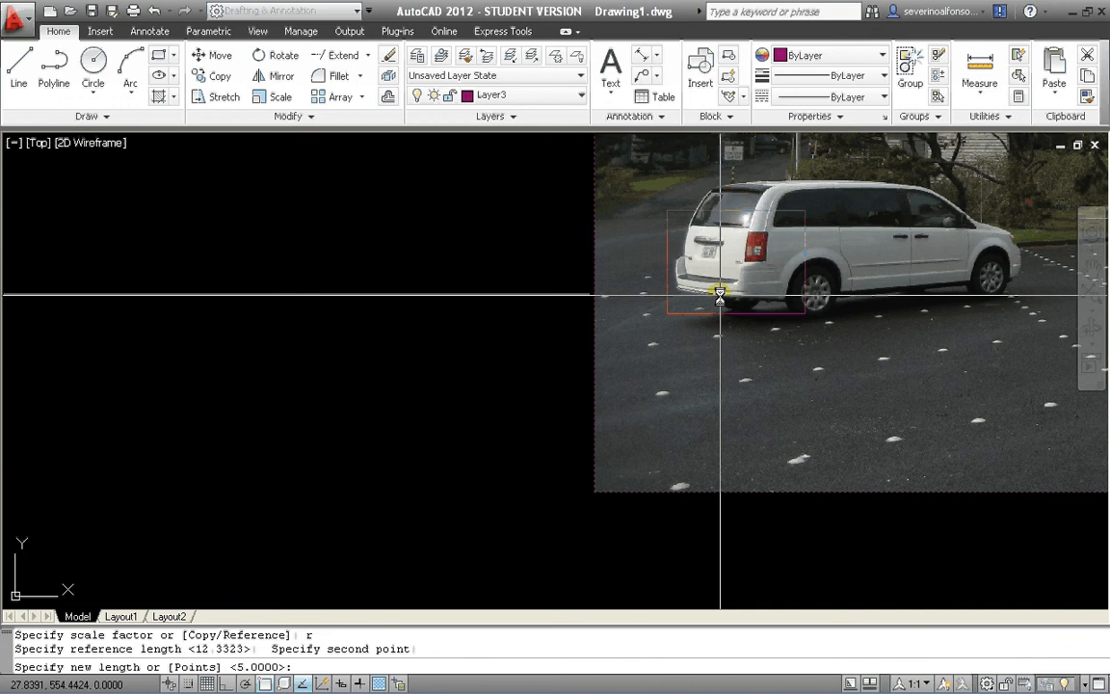
text(12)
key(Return)
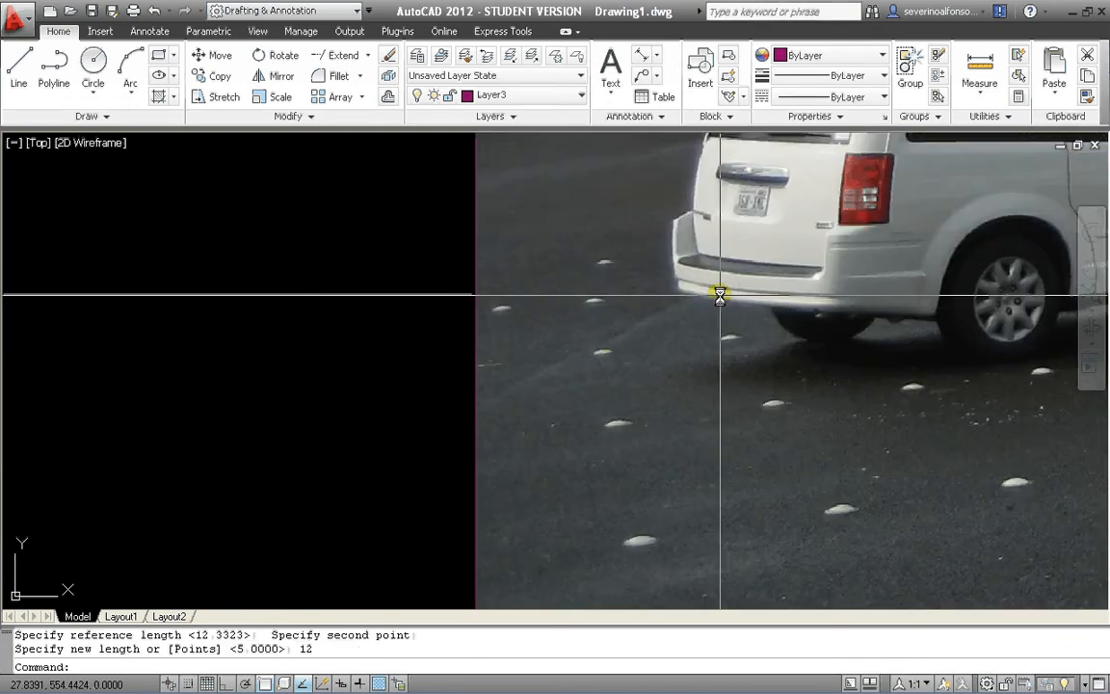
Start the Rotate command on the photo and set its base point at the van's rear bumper corner.
scroll(720, 296, down, 3)
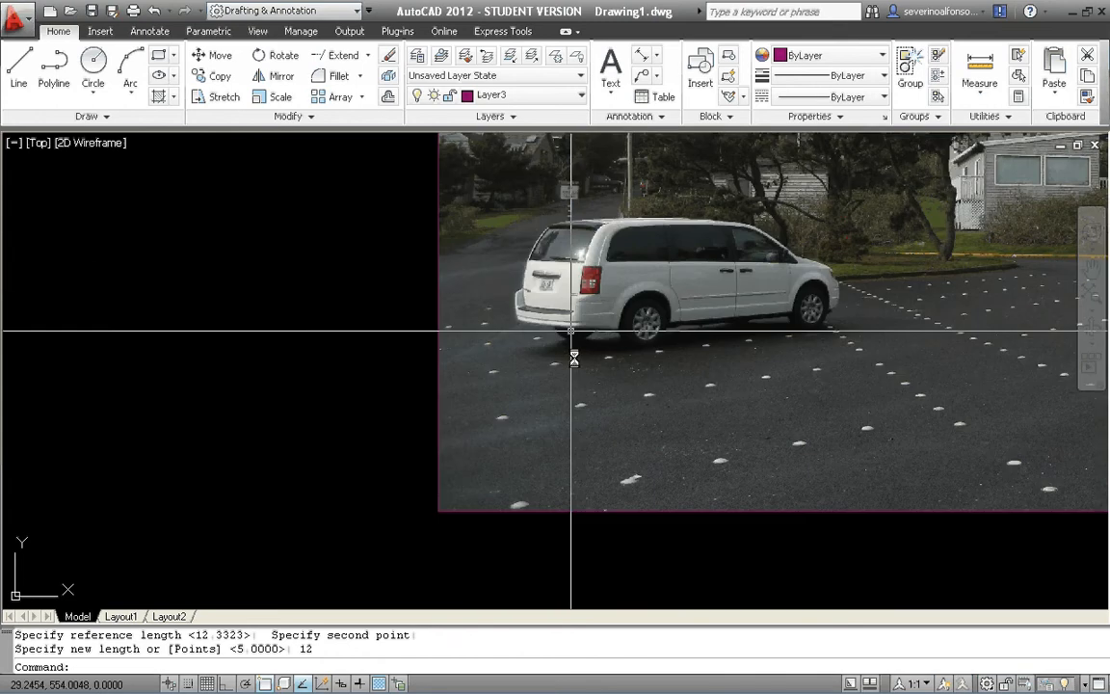
click(607, 536)
click(587, 457)
text(r)
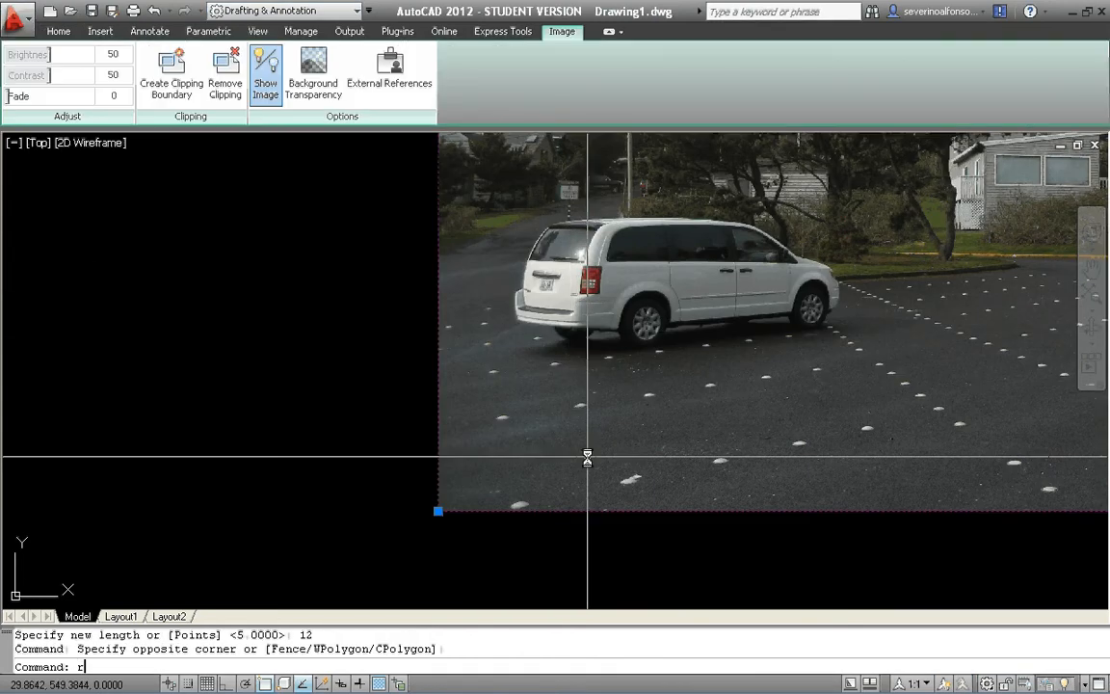
text(otate)
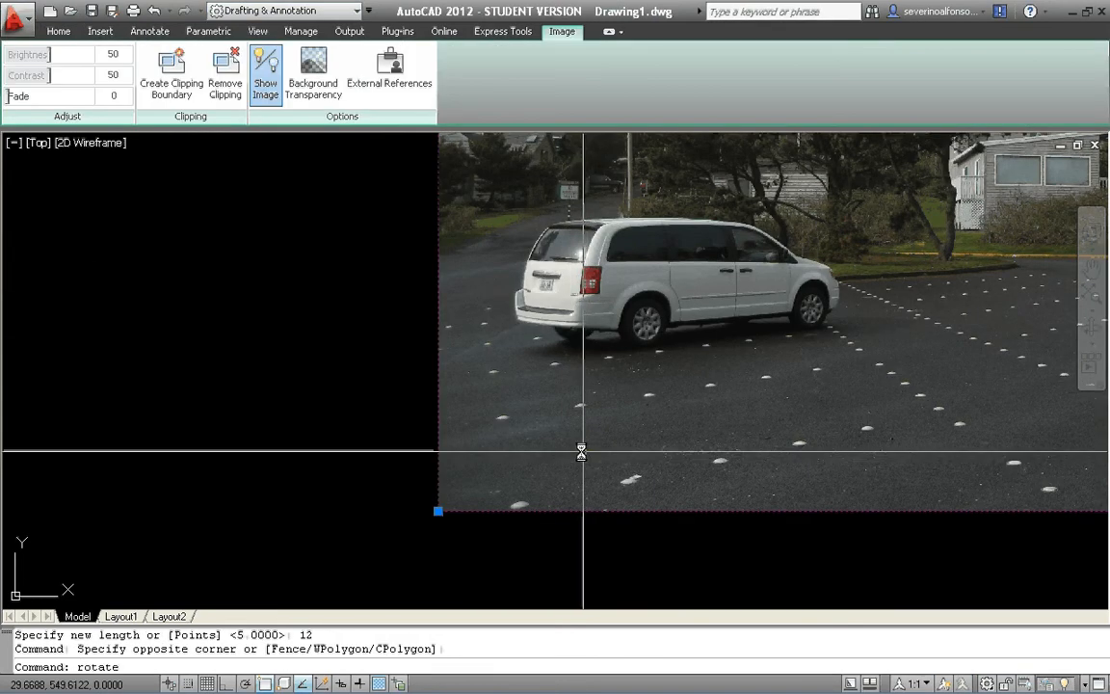
key(Return)
scroll(521, 347, up, 3)
click(517, 304)
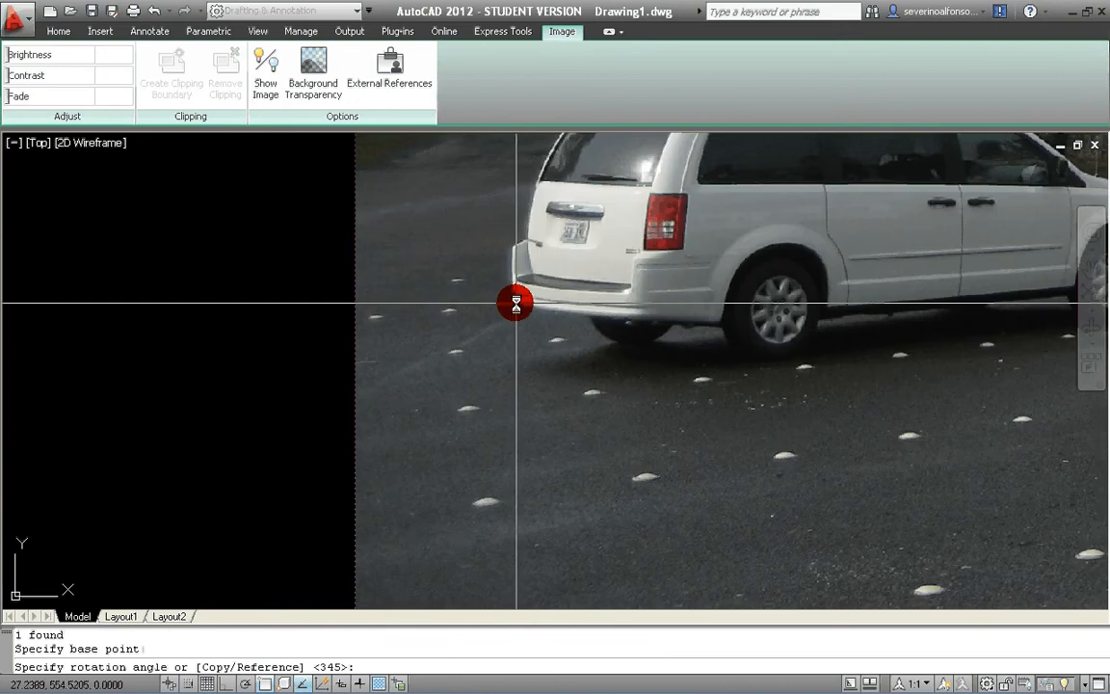
Use the Reference option along the van's length to rotate the photo, with Ortho on, so the van lies horizontal at 0°.
text(r)
key(Return)
click(516, 304)
scroll(717, 308, down, 4)
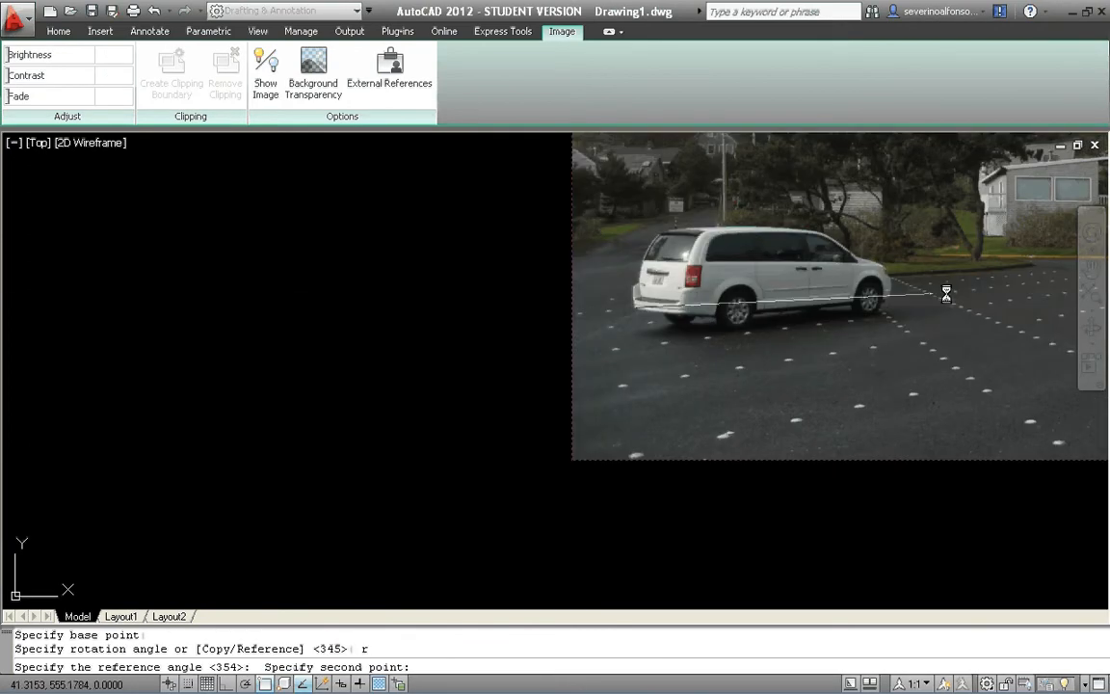
click(893, 299)
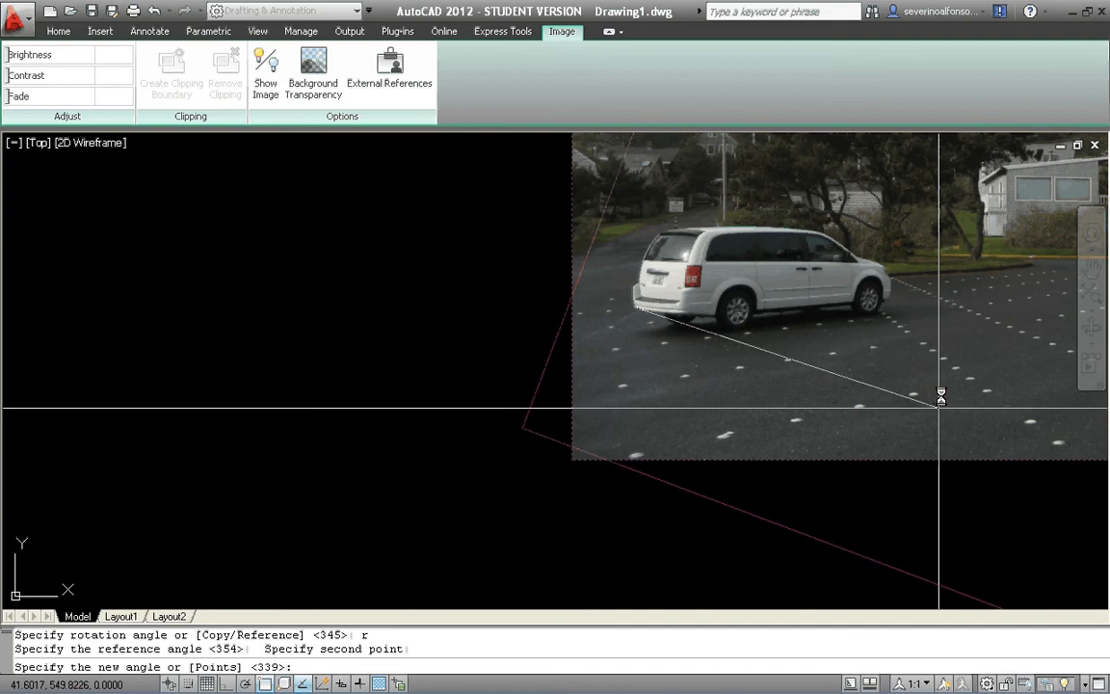
key(F8)
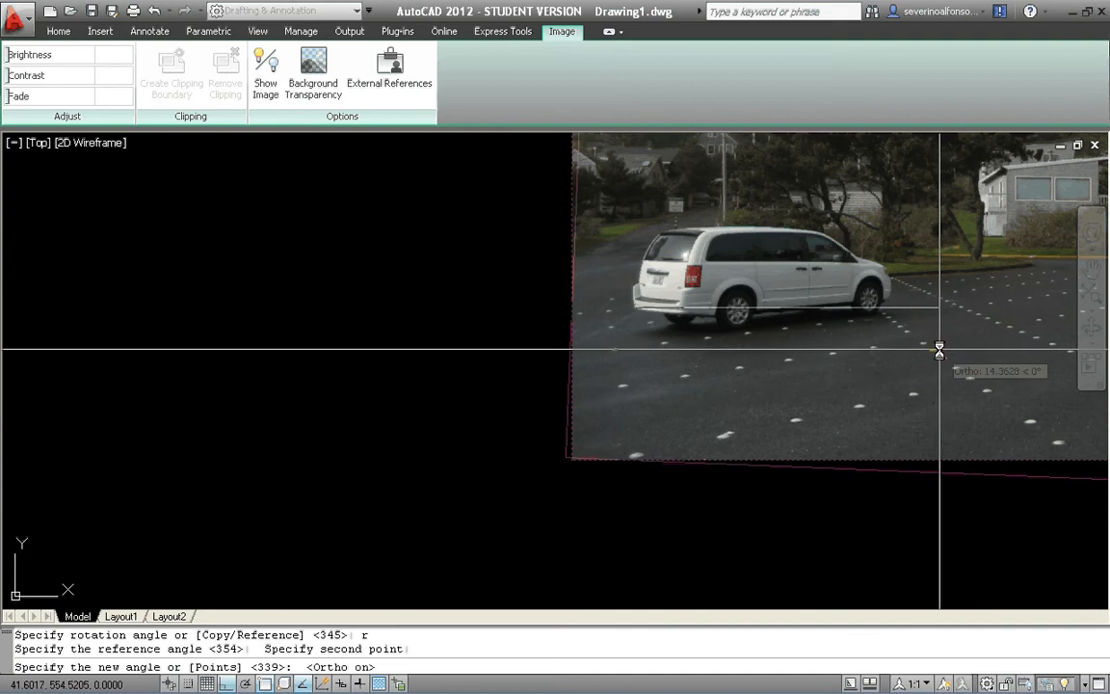
click(939, 349)
Erase the rotated photo from the drawing.
scroll(795, 448, down, 2)
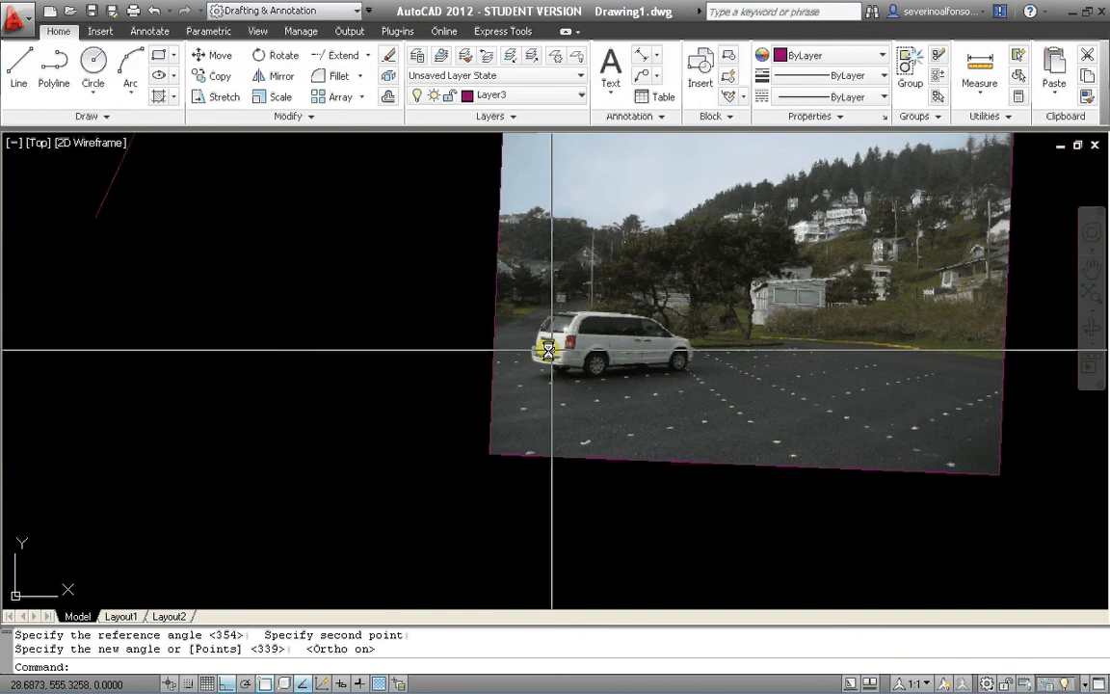
click(700, 498)
click(625, 362)
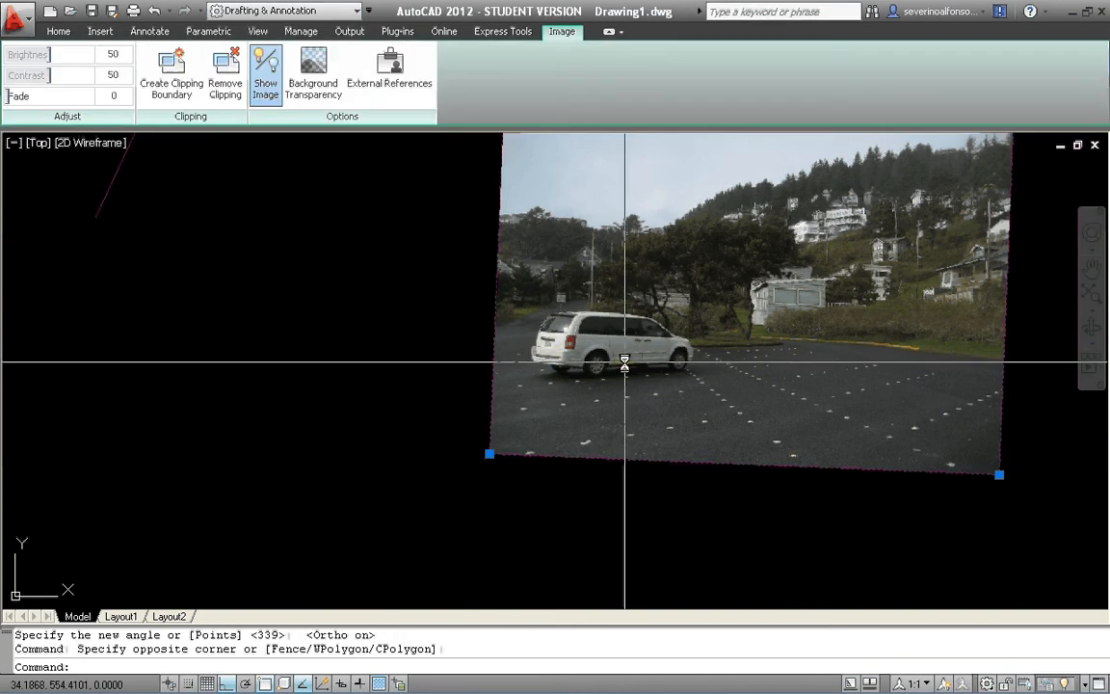
scroll(624, 362, down, 4)
key(Delete)
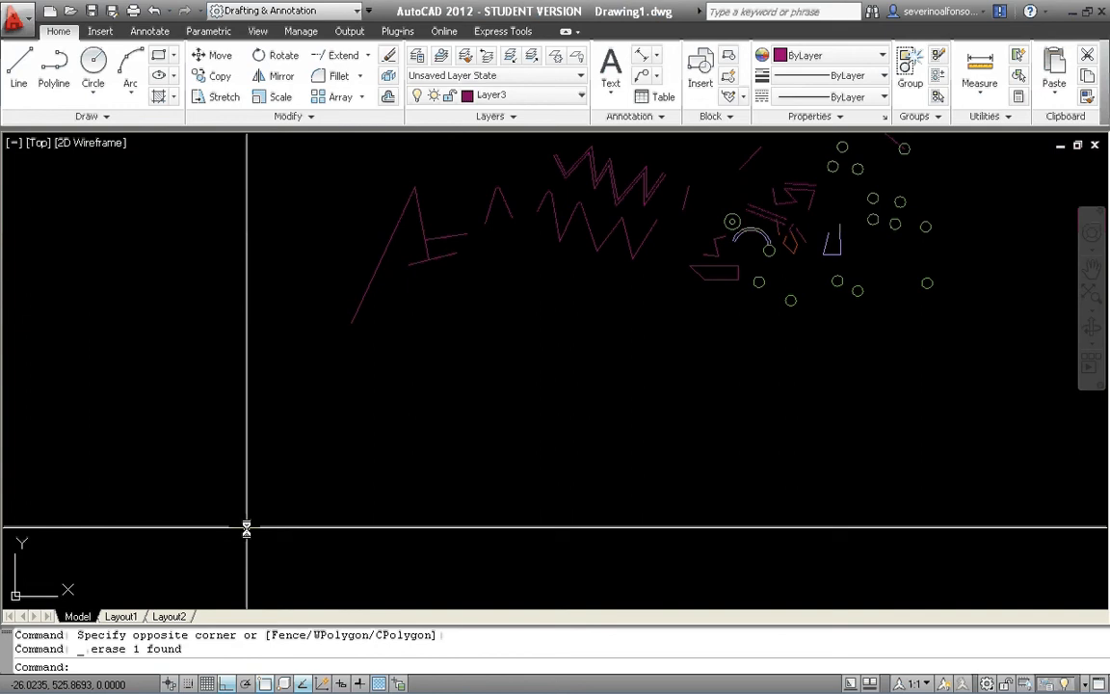
Switch from model space to Layout1 and select the viewport frame on its sheet.
scroll(453, 471, down, 3)
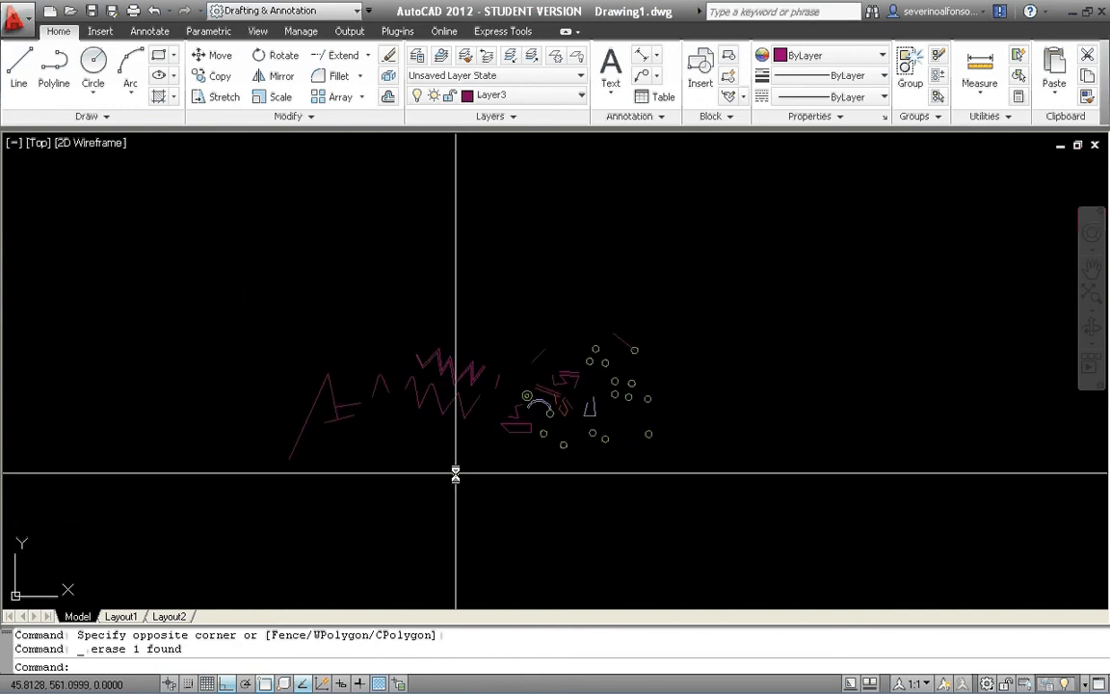
click(120, 618)
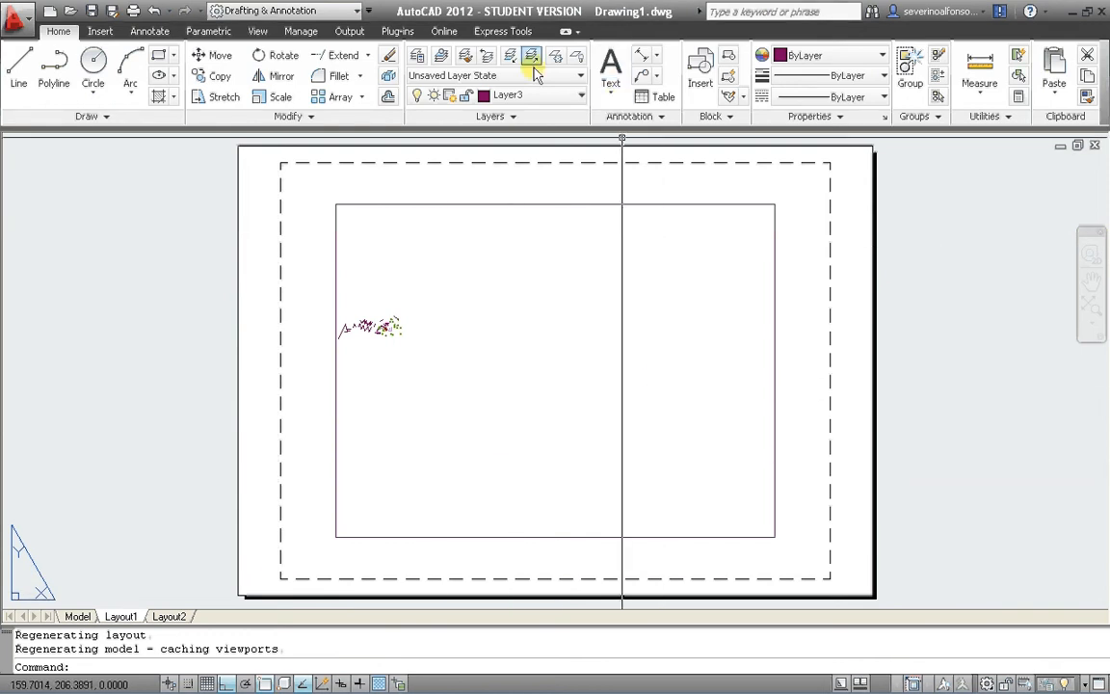
scroll(607, 396, down, 4)
scroll(562, 395, up, 3)
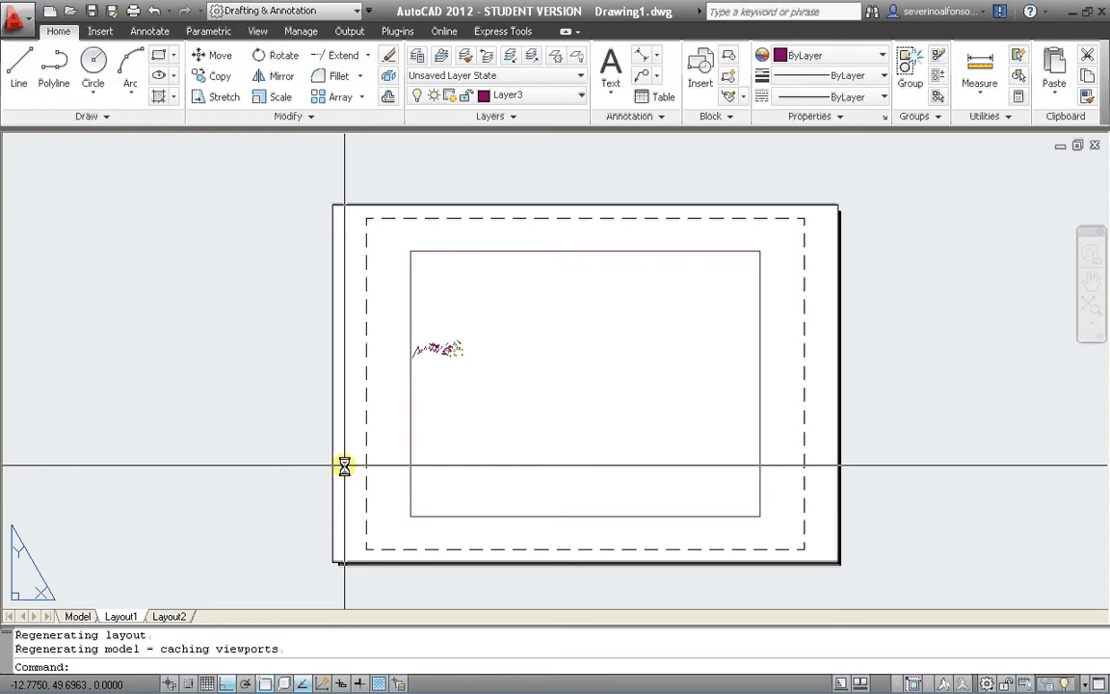
click(565, 236)
click(530, 271)
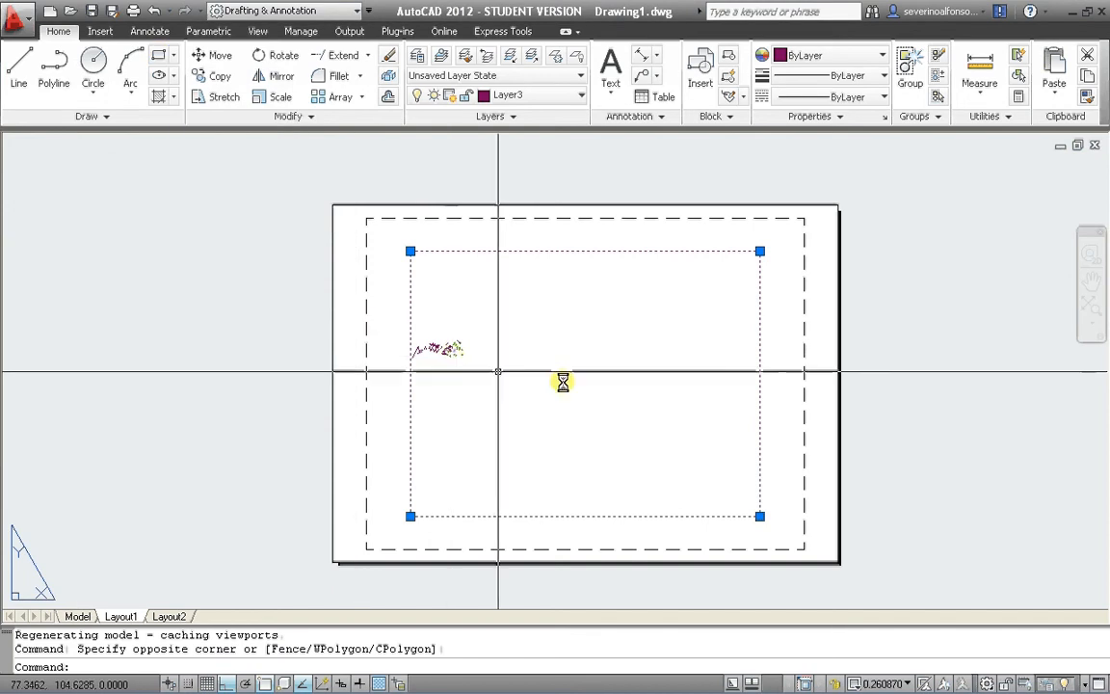
scroll(650, 430, up, 2)
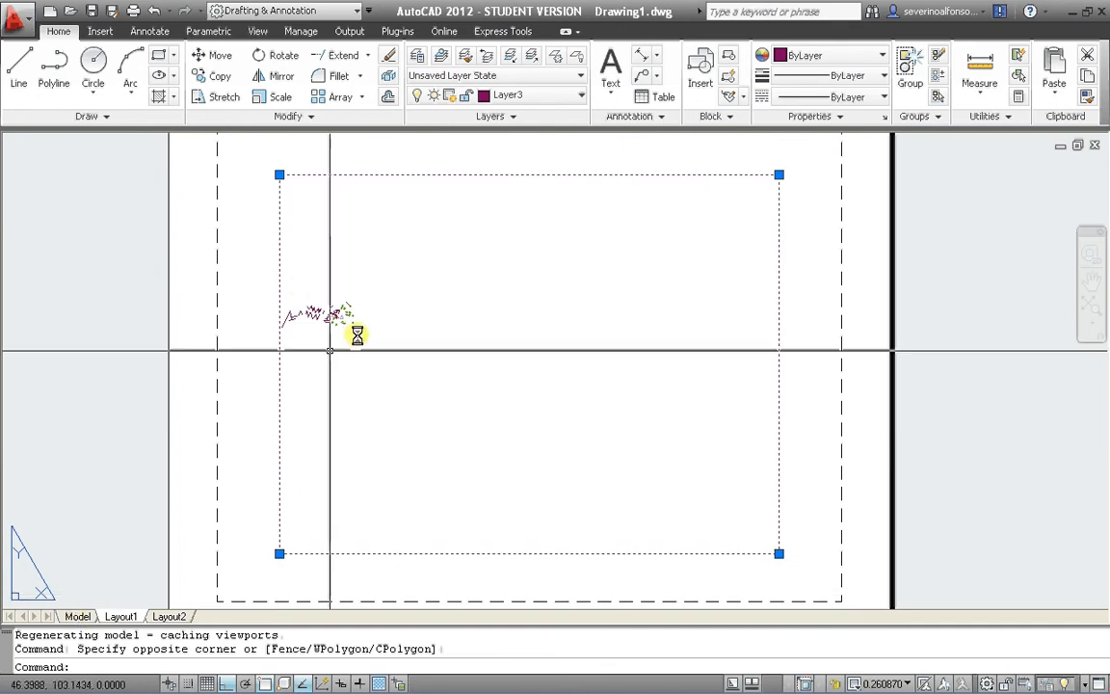
scroll(448, 356, down, 2)
Enter model space through the viewport, practising switching back to paper space, and enlarge the drawing inside it.
double_click(454, 358)
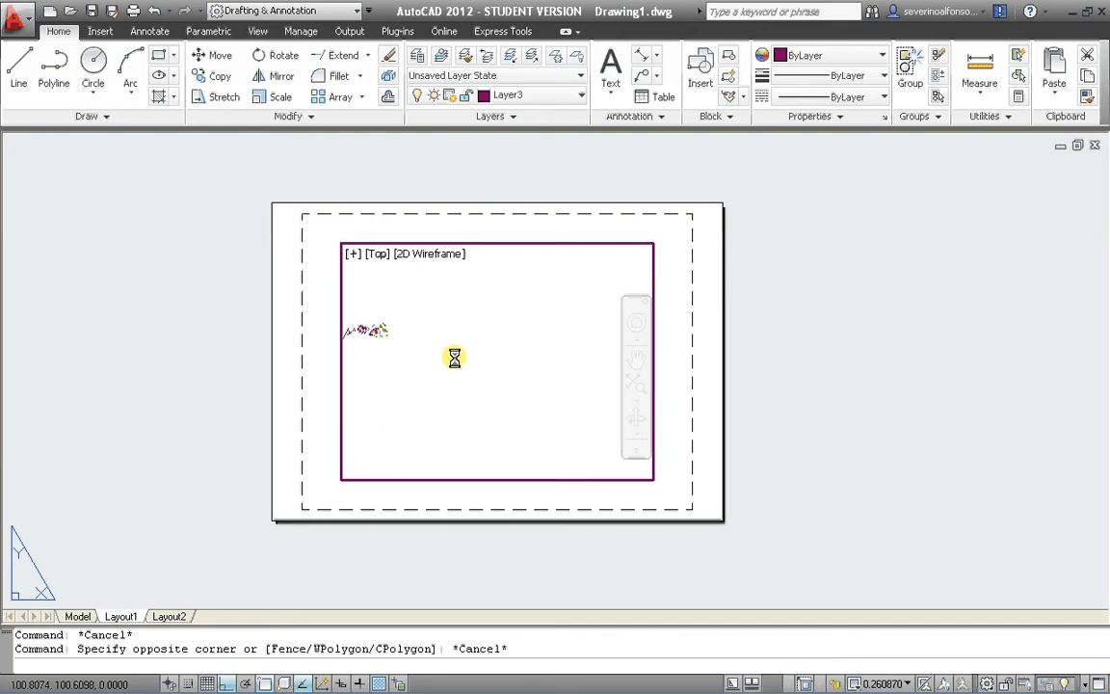
double_click(823, 355)
double_click(498, 354)
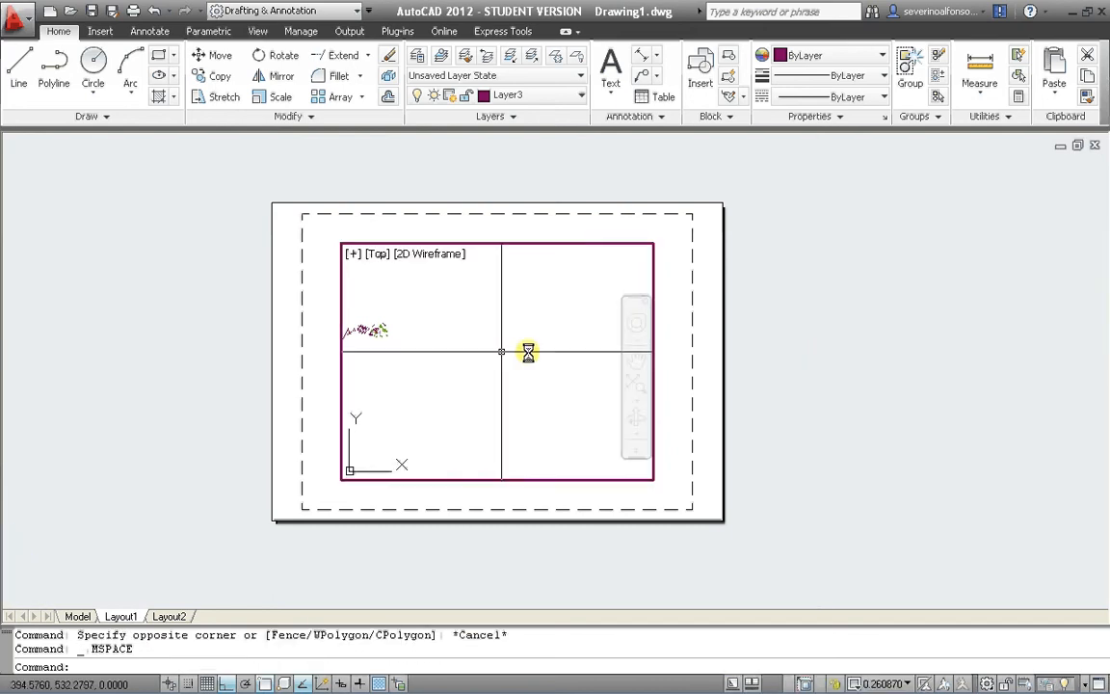
double_click(776, 357)
double_click(508, 348)
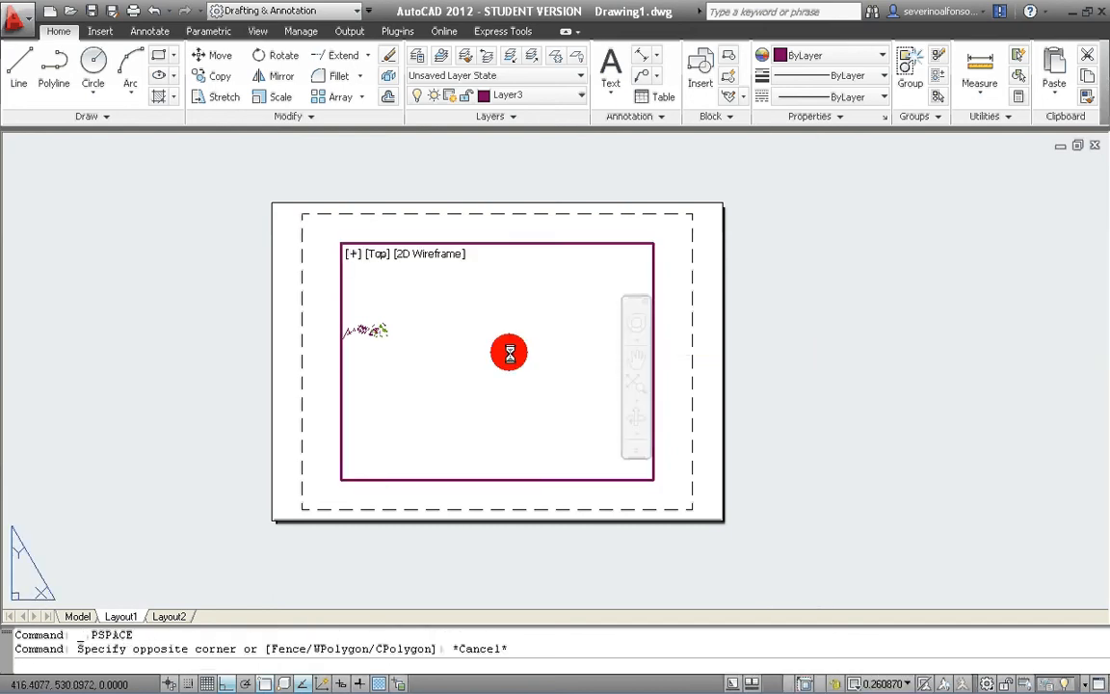
double_click(785, 354)
double_click(463, 344)
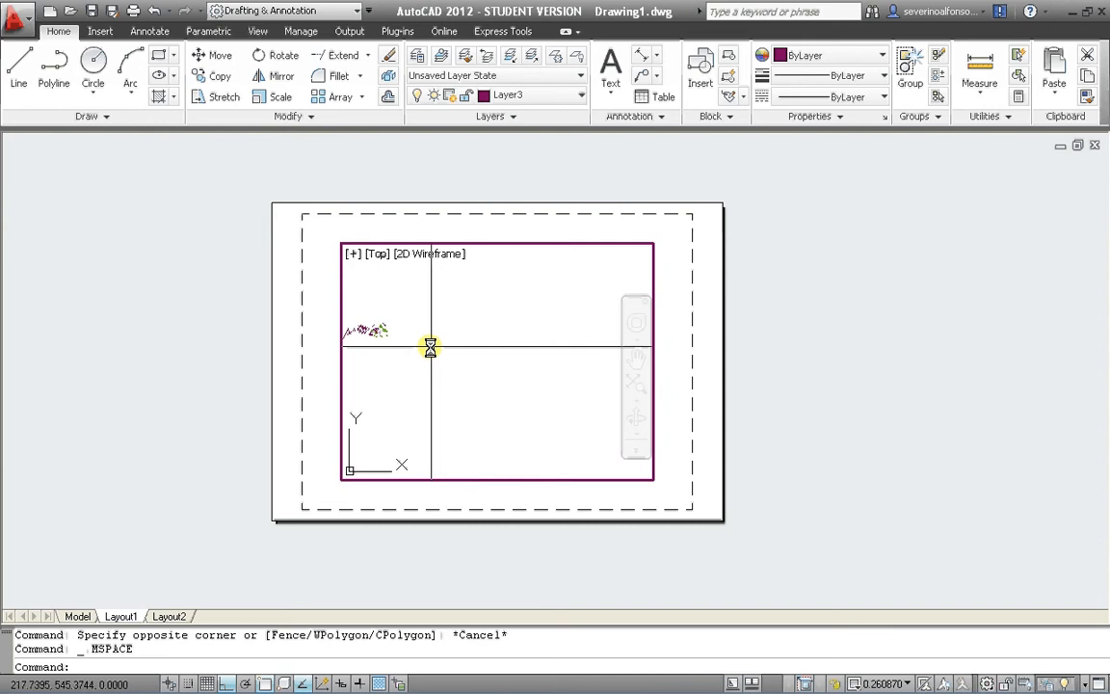
middle_drag(430, 347, 509, 353)
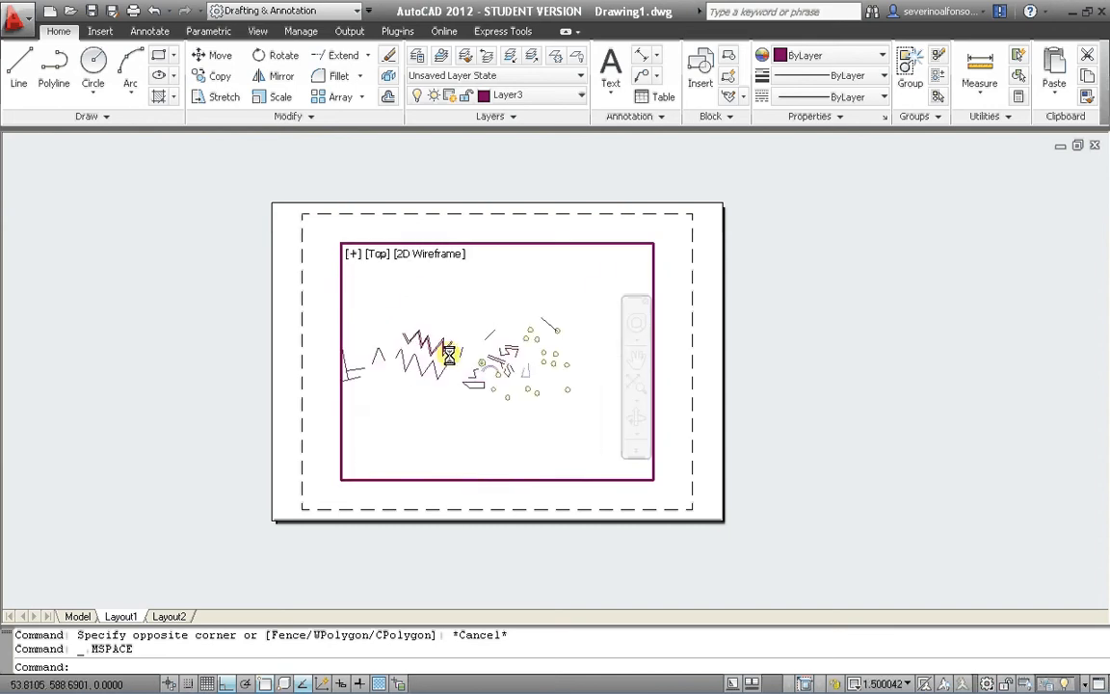
scroll(449, 359, up, 12)
click(451, 361)
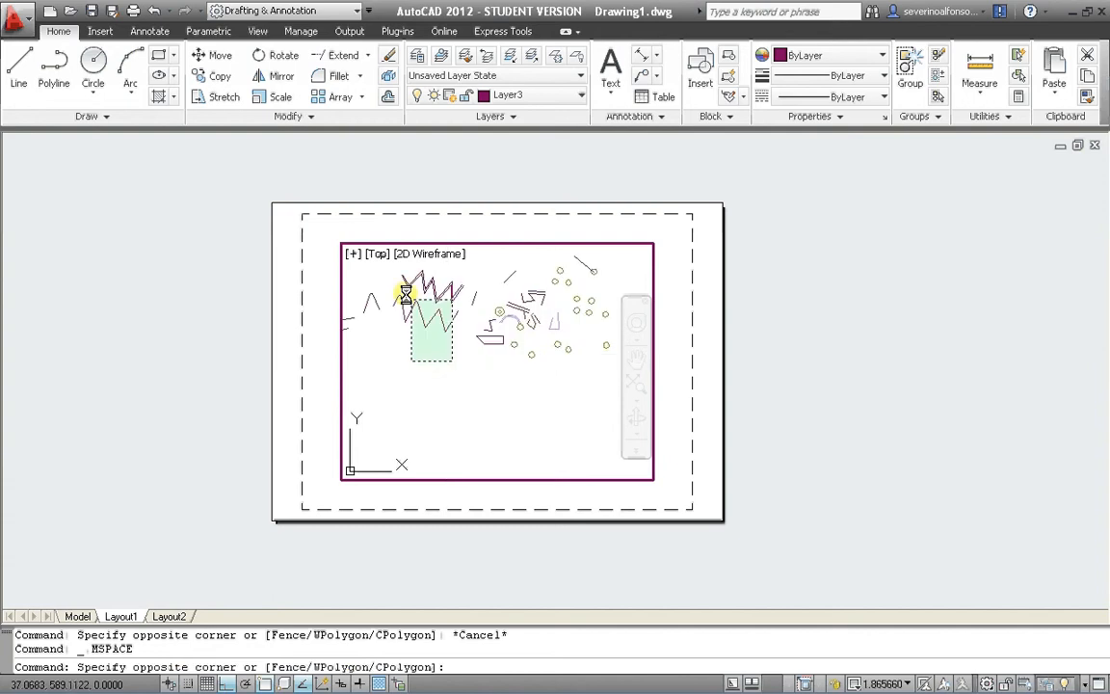
click(405, 296)
key(Escape)
Enlarge and reposition the drawing inside the viewport to a scale of about 2.96, and return to paper space.
scroll(460, 364, down, 5)
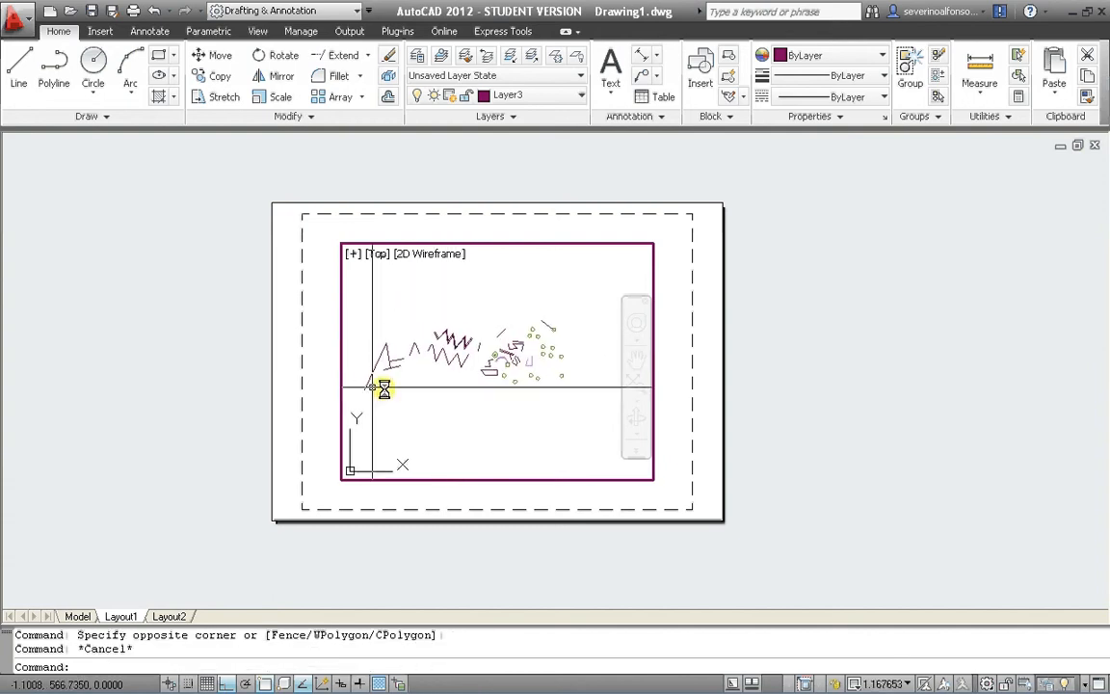
scroll(455, 387, up, 3)
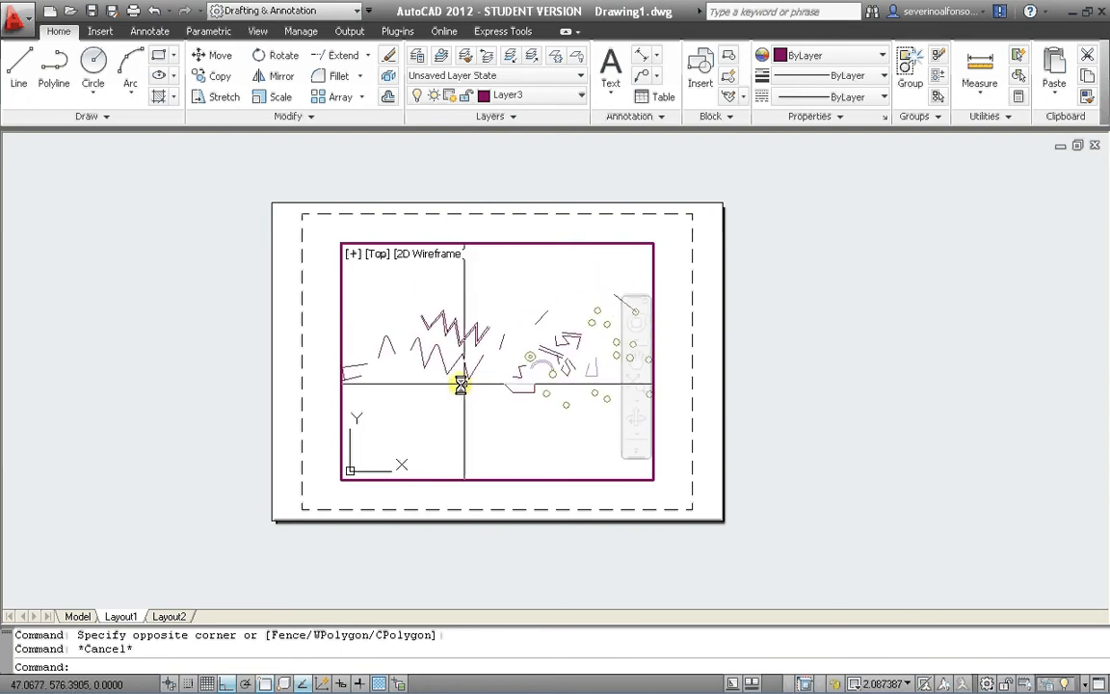
scroll(447, 349, up, 3)
middle_drag(446, 350, 498, 324)
middle_drag(453, 358, 463, 353)
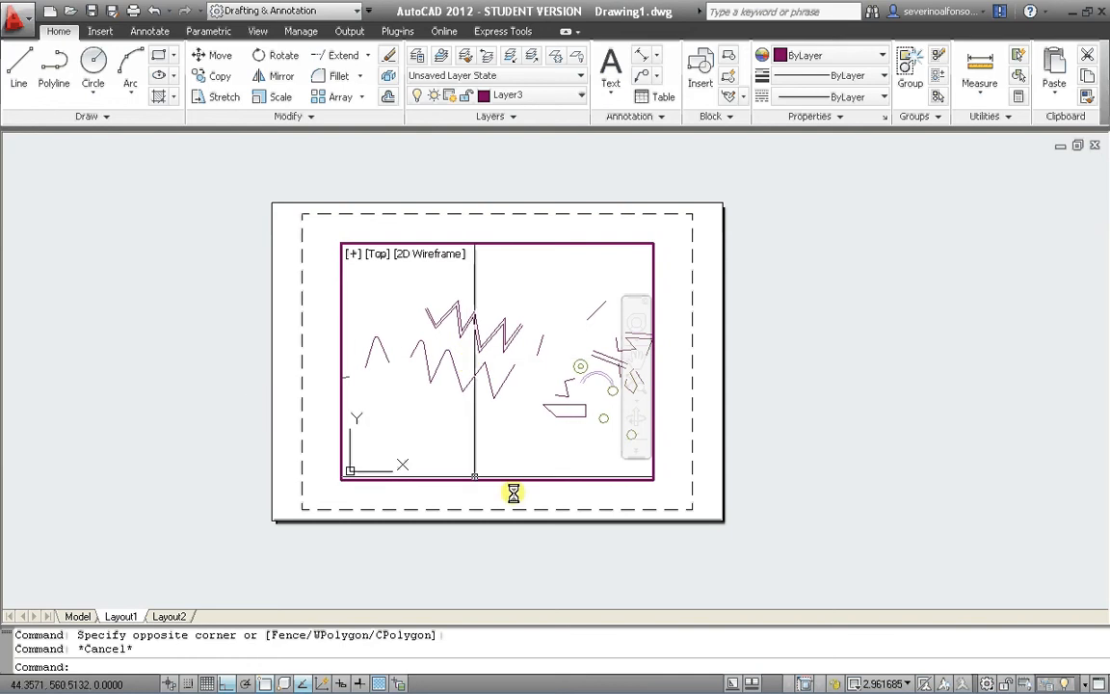
double_click(820, 382)
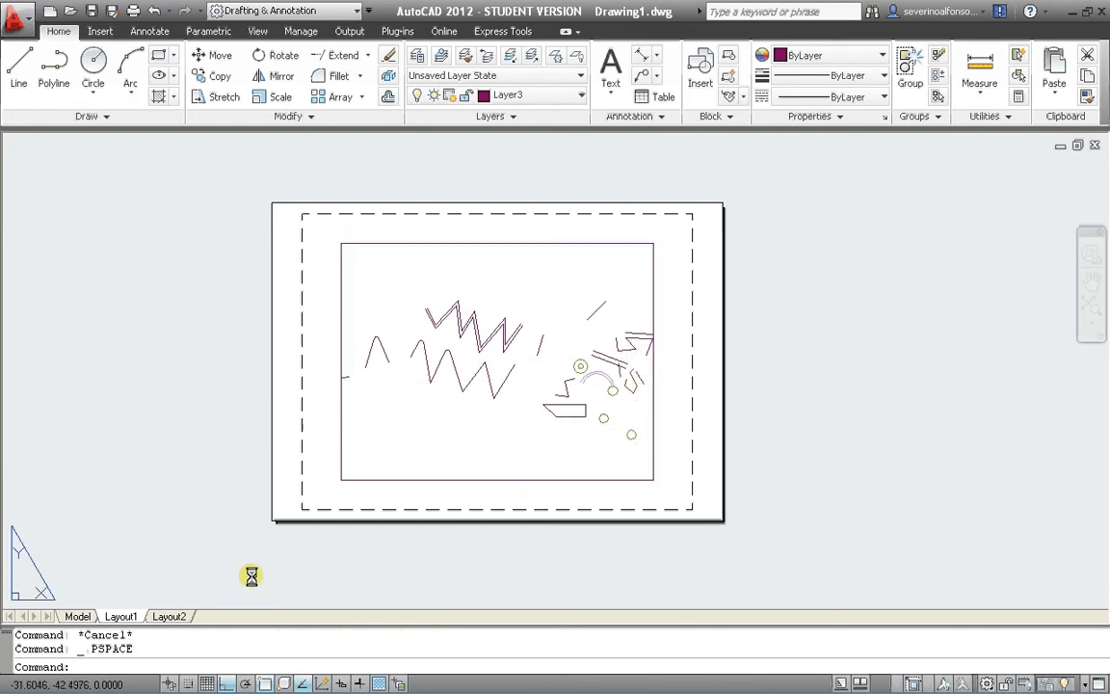
Open Layout1's page setup for modification and set its printer to Adobe PDF.
right_click(113, 617)
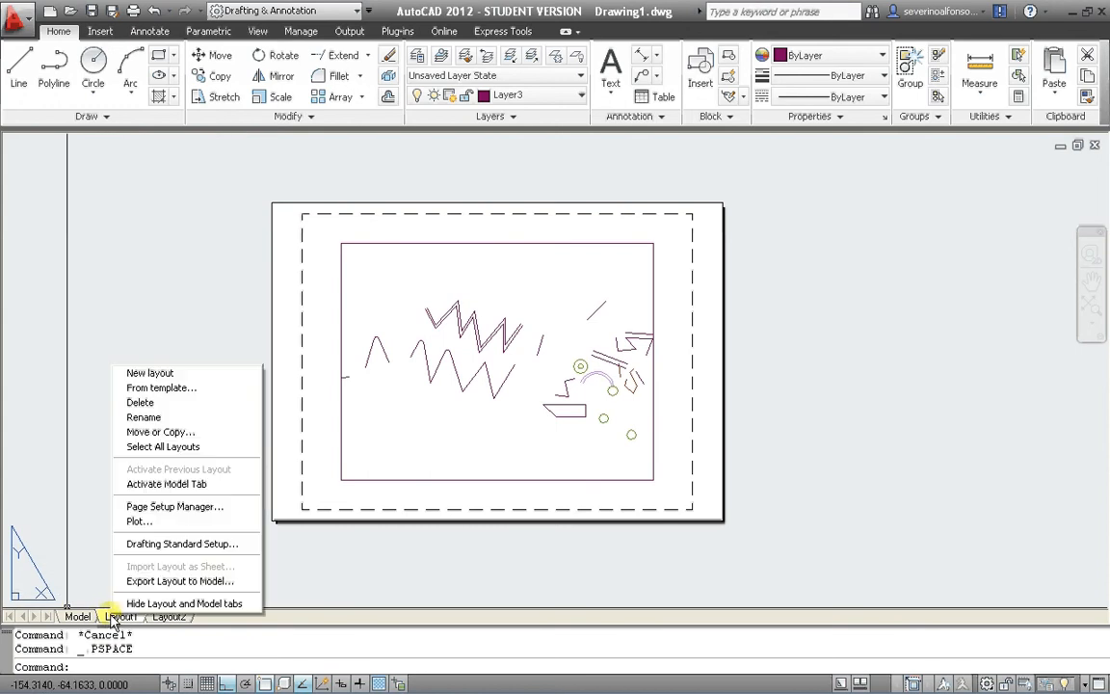
click(159, 509)
mouse_move(535, 164)
mouse_down()
mouse_move(845, 166)
mouse_move(500, 159)
mouse_up()
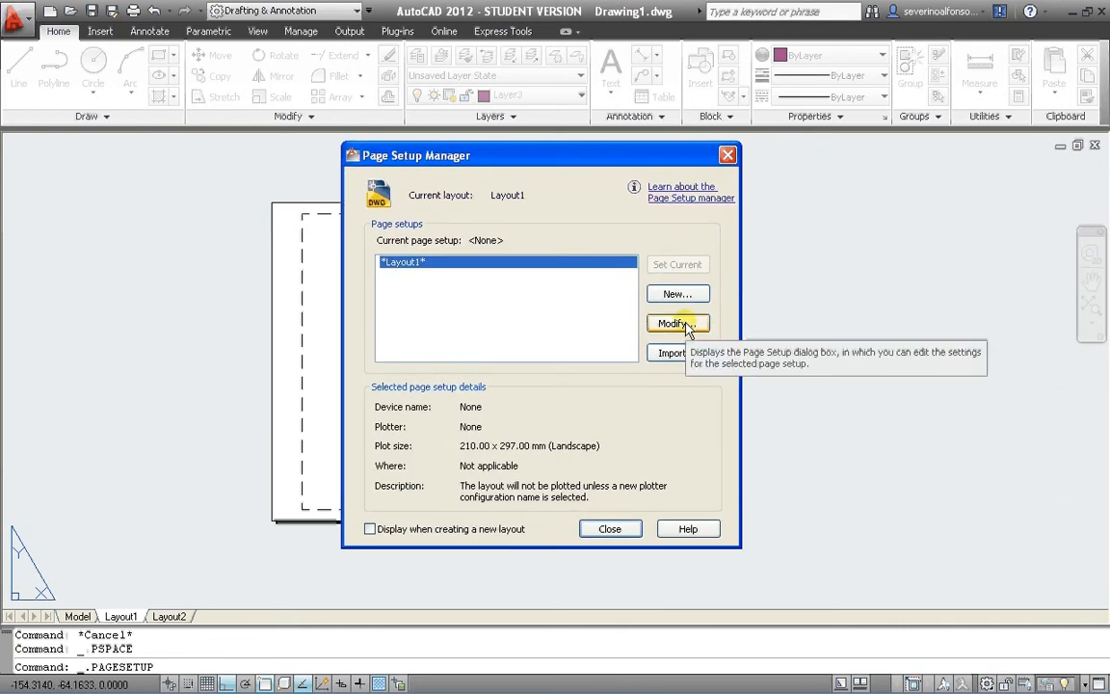
click(679, 324)
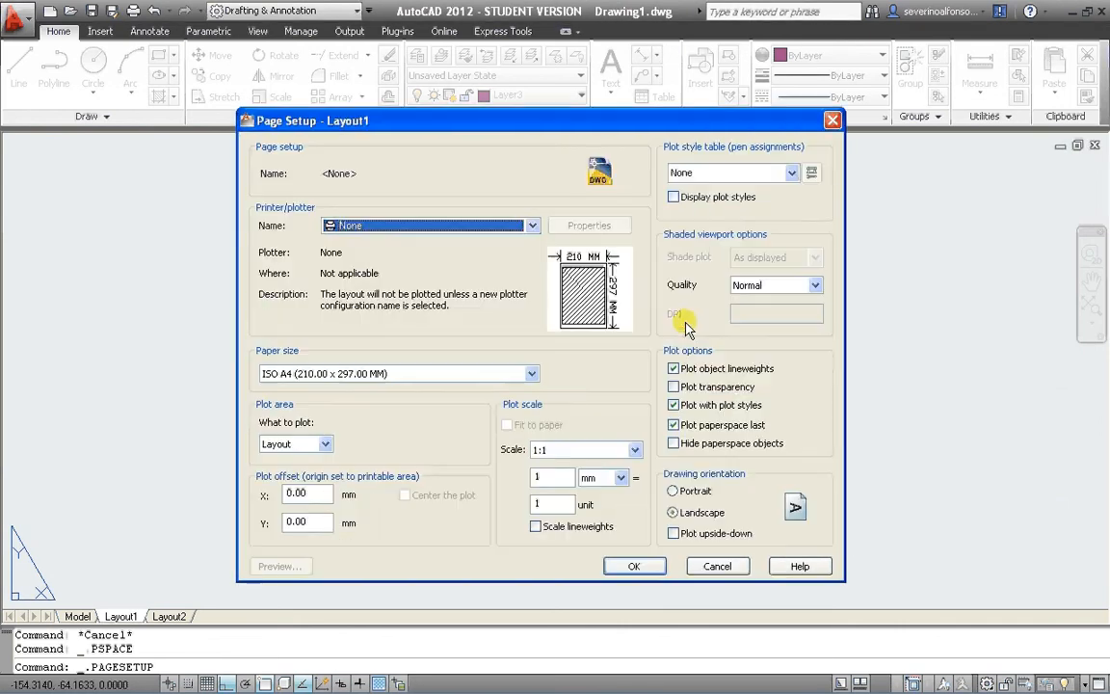
click(397, 227)
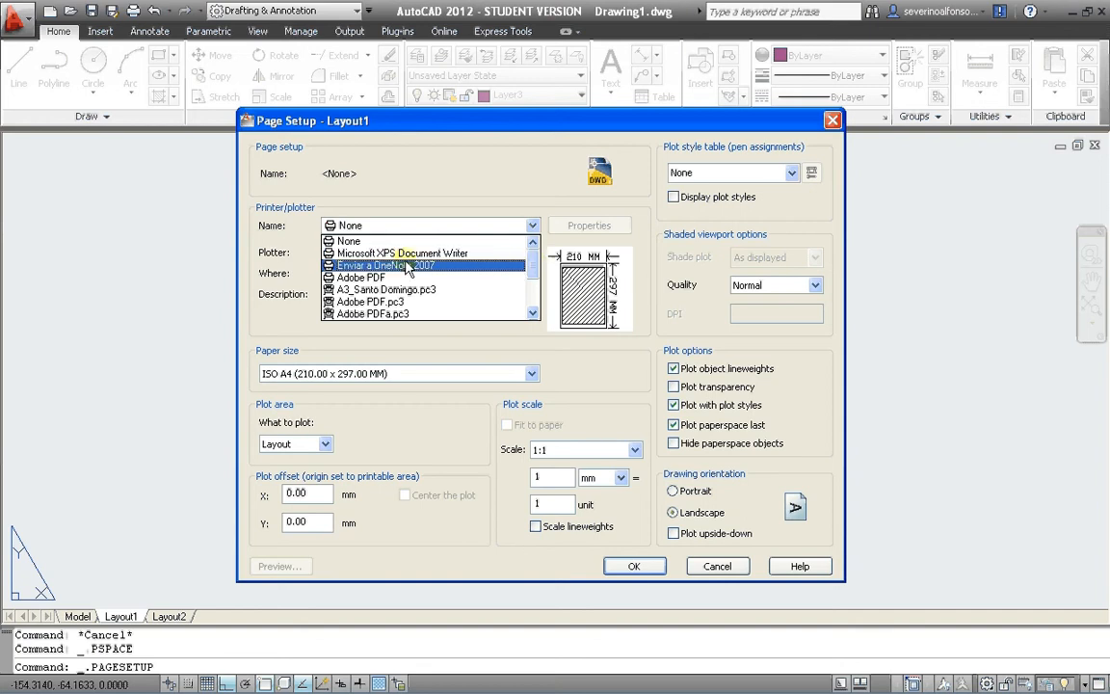
click(370, 278)
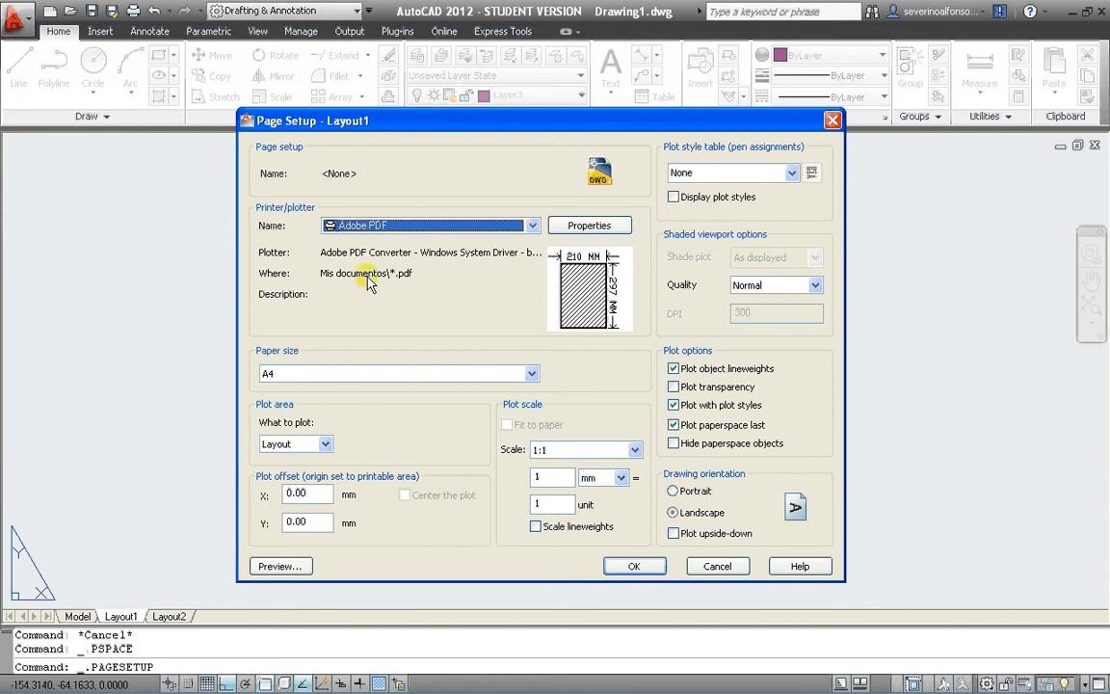
Set the page setup's paper size to Letter.
click(398, 376)
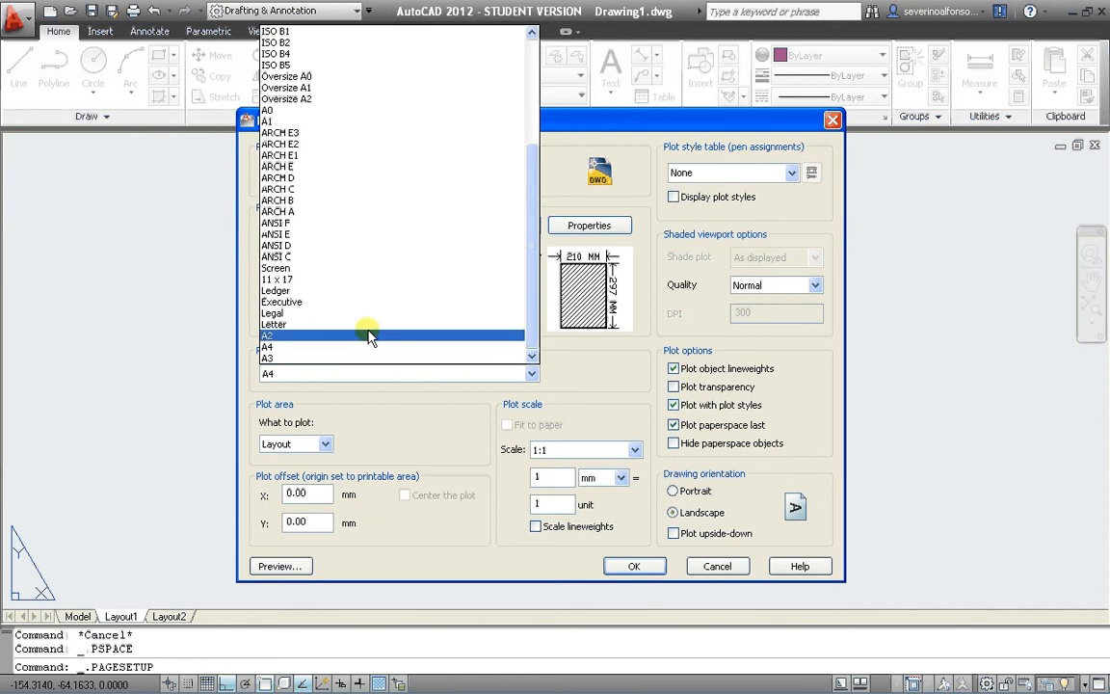
click(458, 383)
click(355, 375)
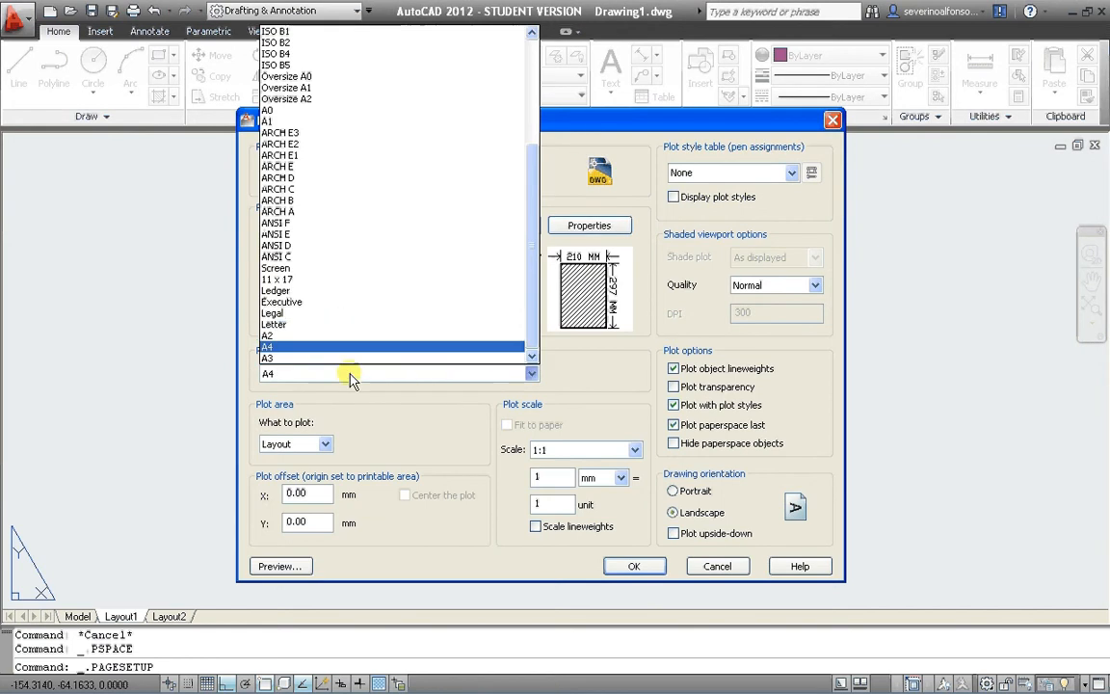
click(302, 324)
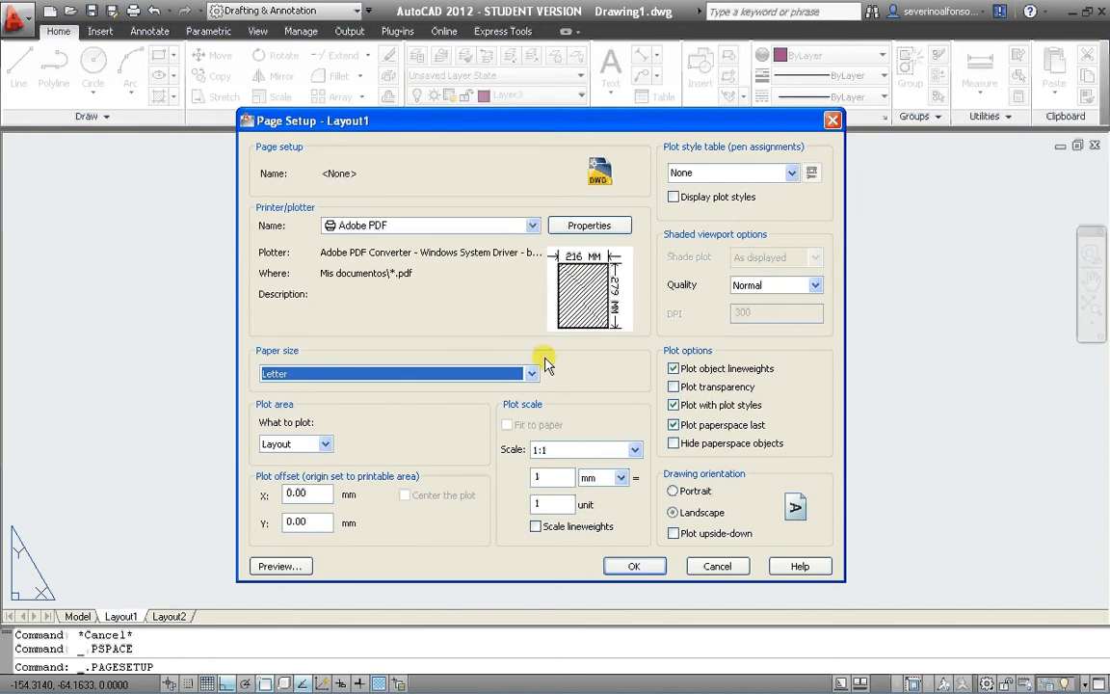
click(791, 173)
click(791, 174)
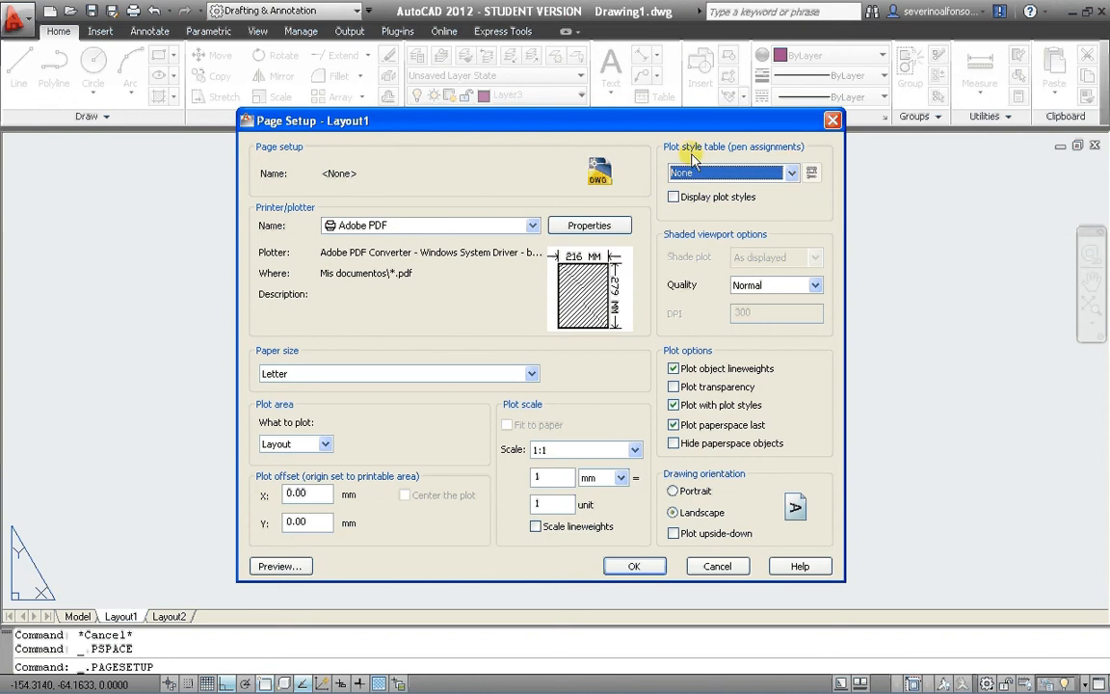
drag(684, 120, 708, 119)
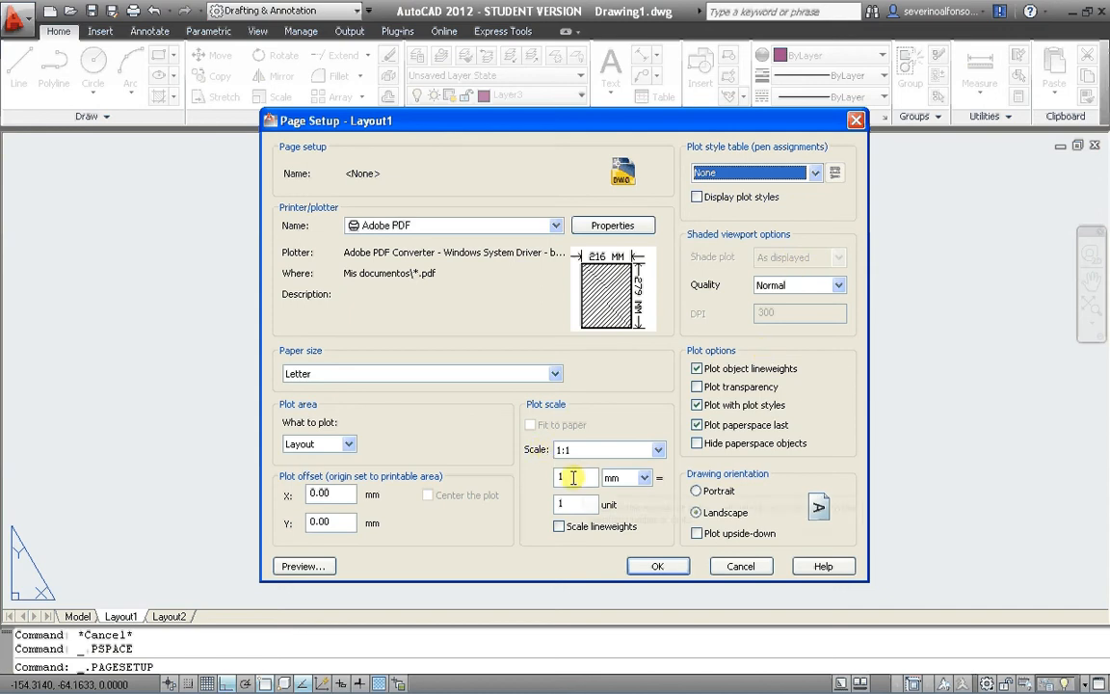
Set the page setup's plot scale units to inches, accept the setup and close the Page Setup Manager.
click(644, 477)
click(628, 491)
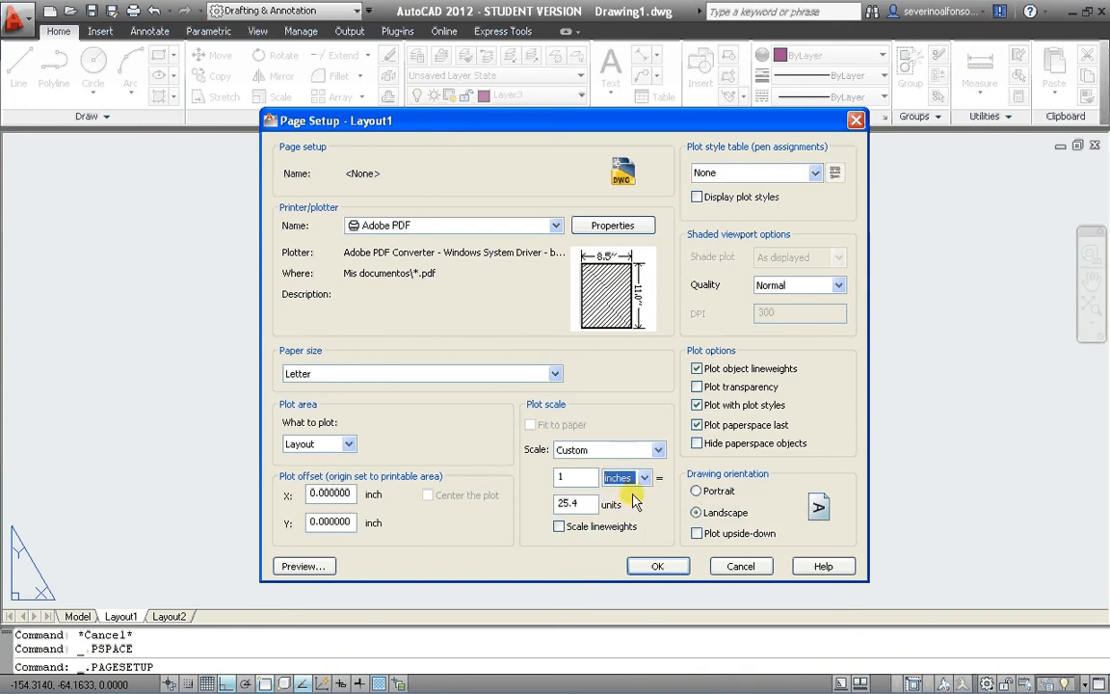
click(658, 568)
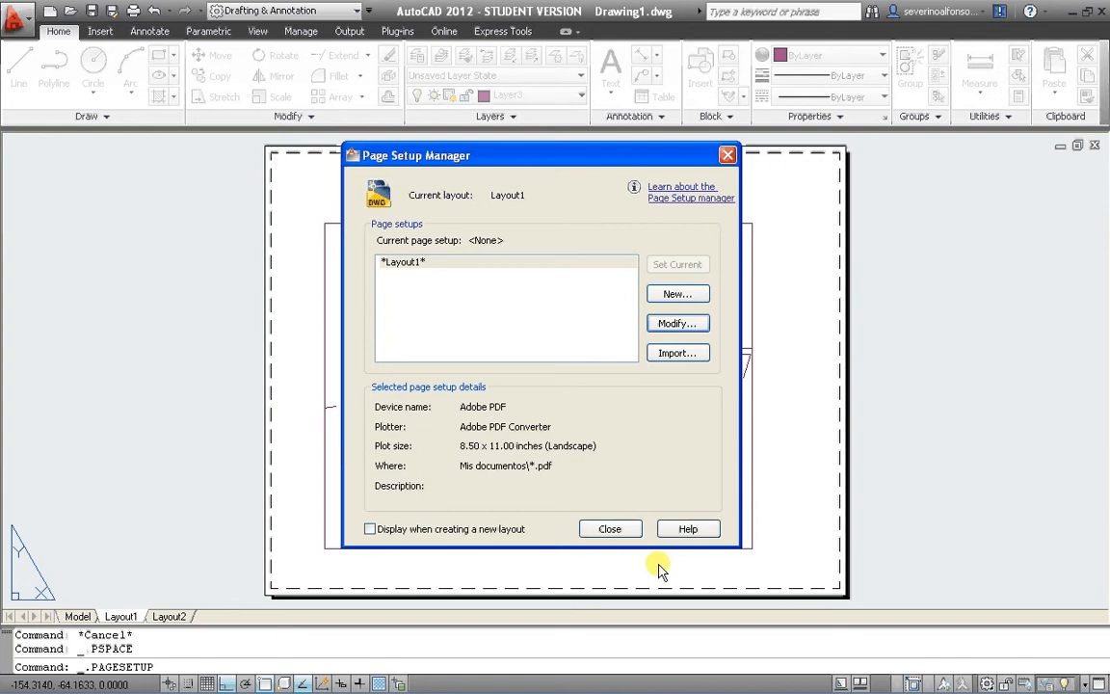
click(614, 528)
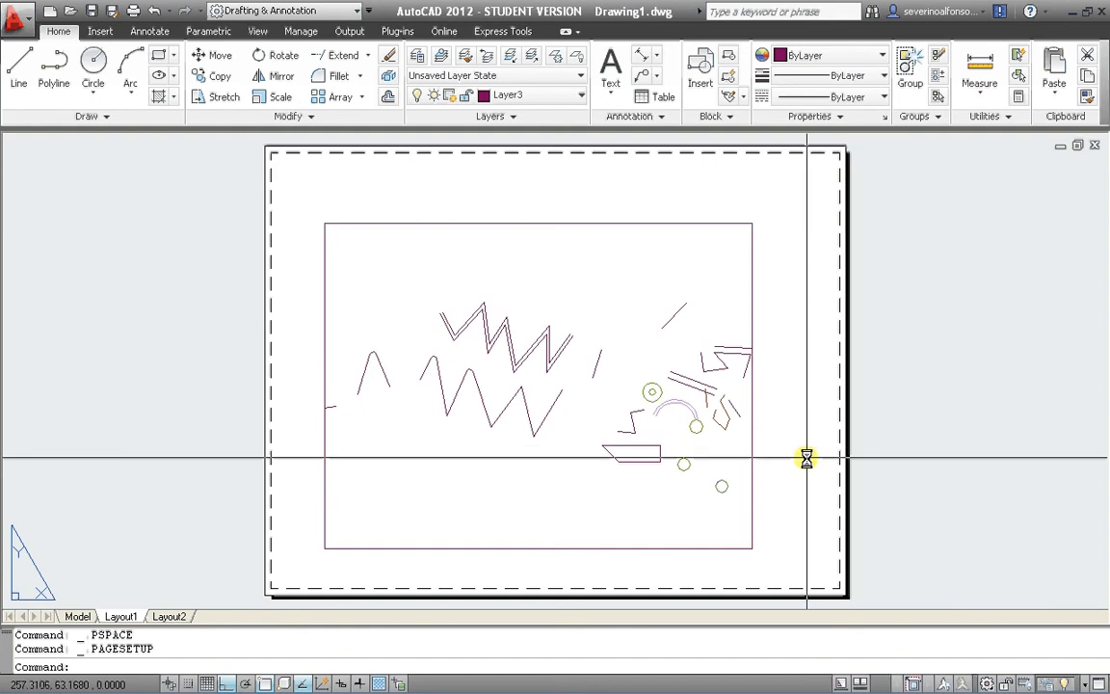
Shrink the layout viewport by stretching its lower-right corner inward toward the middle of the sheet.
click(805, 305)
click(686, 354)
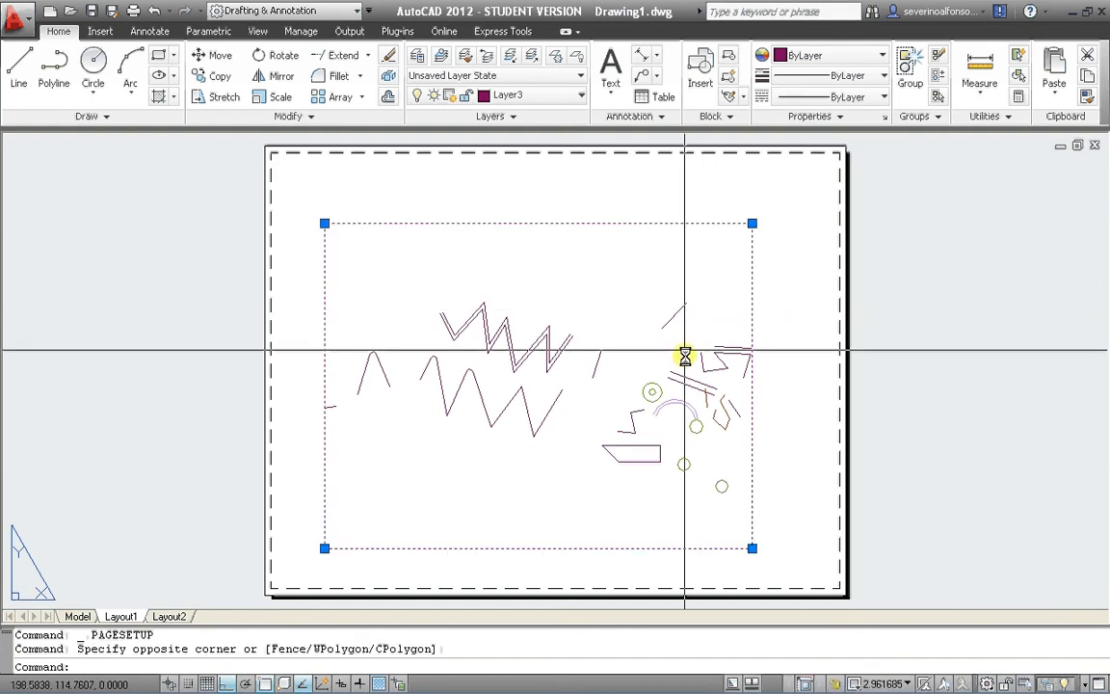
click(751, 548)
click(549, 411)
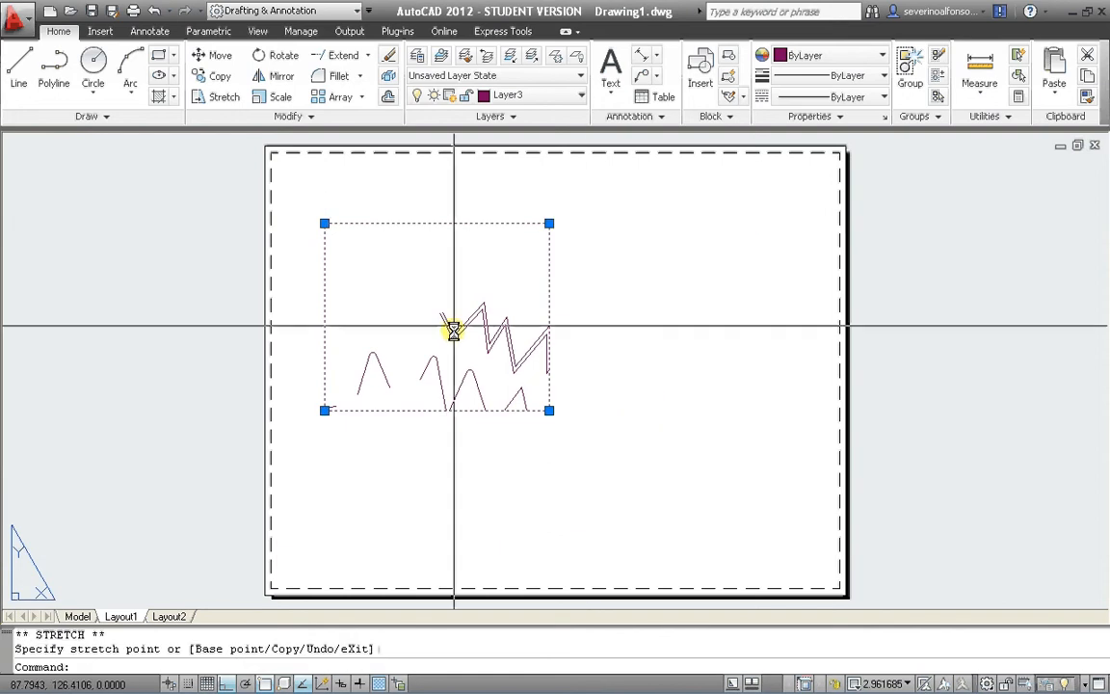
Reposition the drawing inside the reduced viewport so the zigzag lines fit within it, and return to paper space.
double_click(434, 311)
middle_drag(488, 338, 406, 281)
double_click(674, 303)
Copy the viewport twice, placing one copy straight to its right with Ortho and another centred below with Ortho off.
click(615, 258)
click(502, 310)
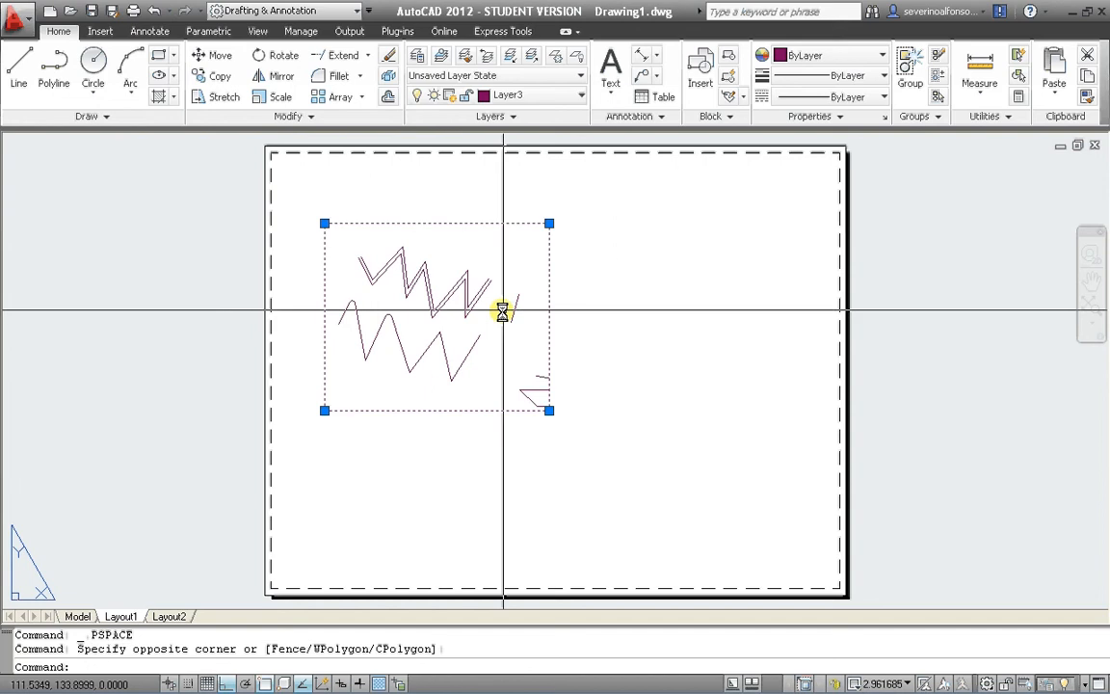
text(co)
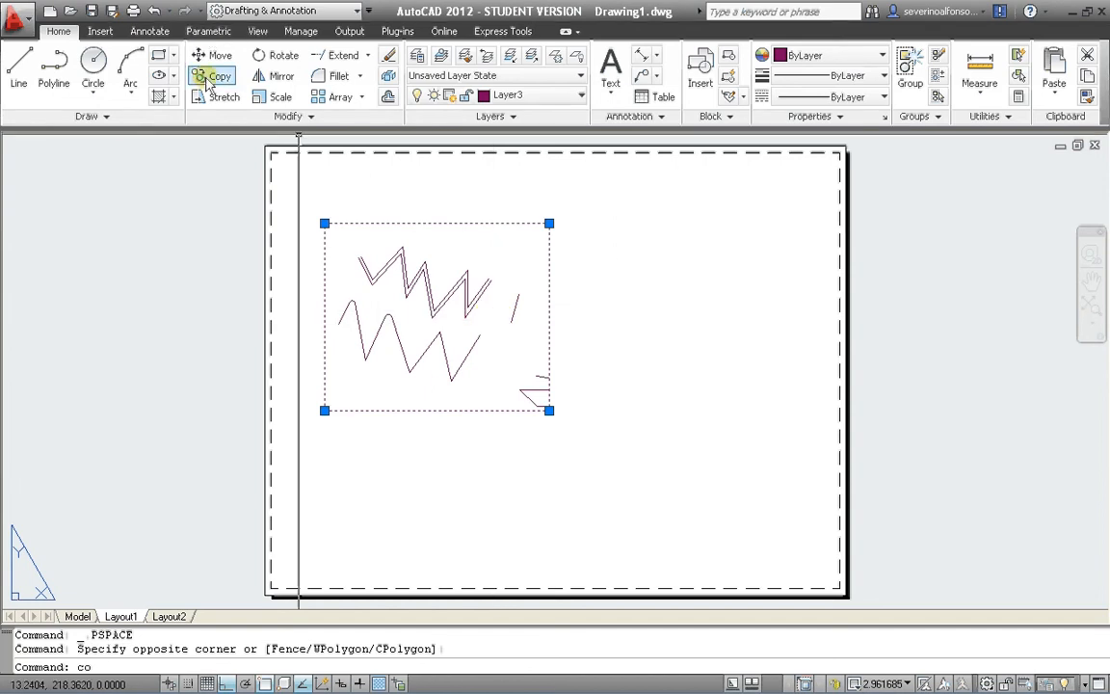
key(Return)
click(414, 328)
click(658, 327)
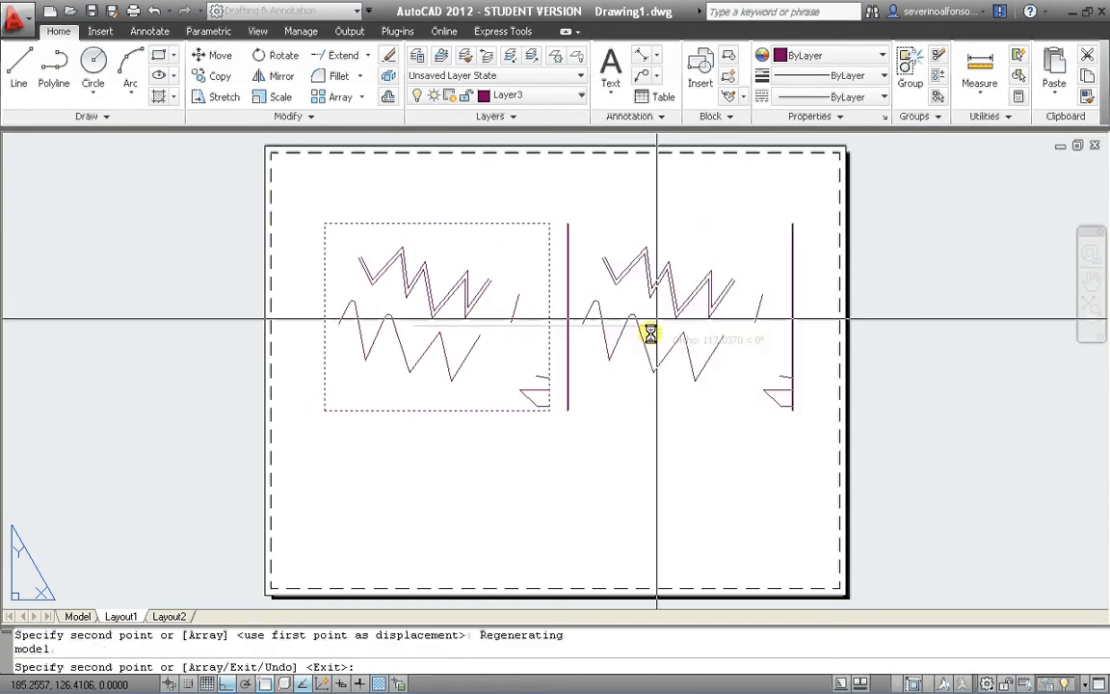
key(F8)
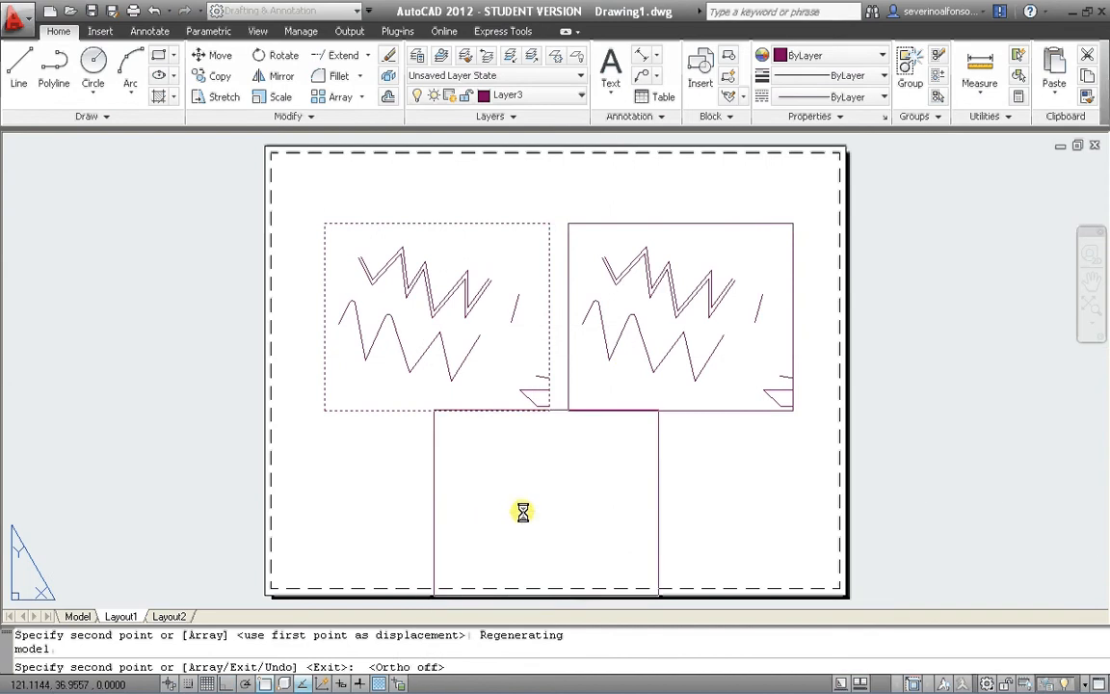
click(523, 514)
key(Return)
Move all three viewports slightly upward on the sheet.
click(514, 387)
click(669, 399)
text(m)
key(Return)
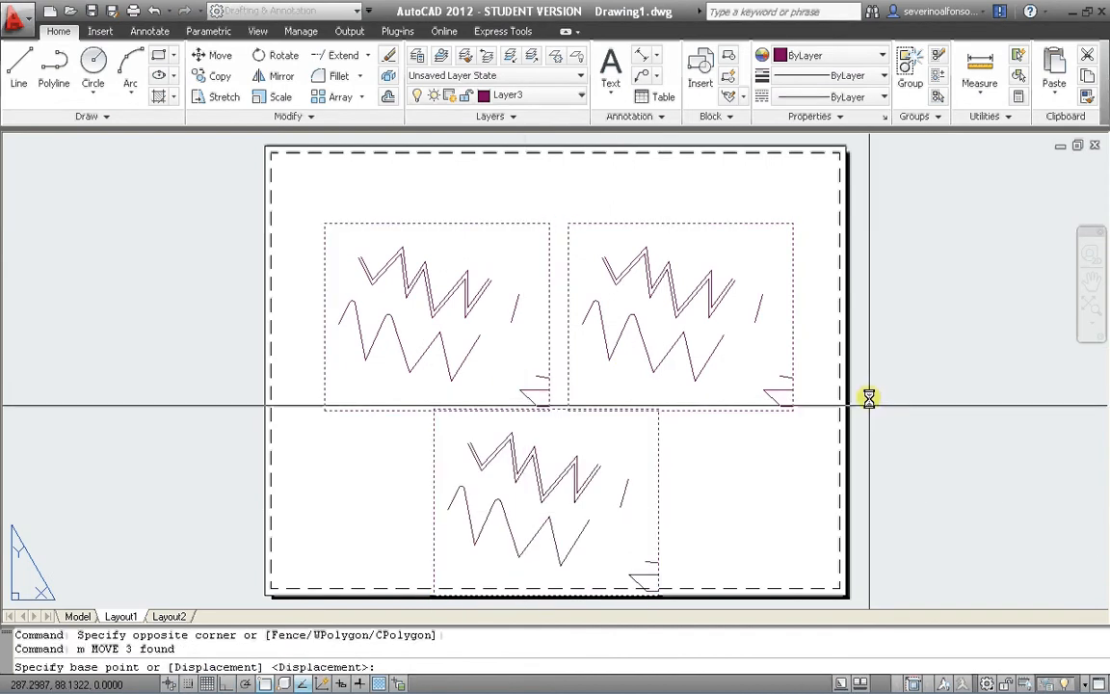
click(864, 396)
click(863, 352)
Move the bottom viewport slightly down to leave a gap below the upper two.
click(657, 429)
key(Return)
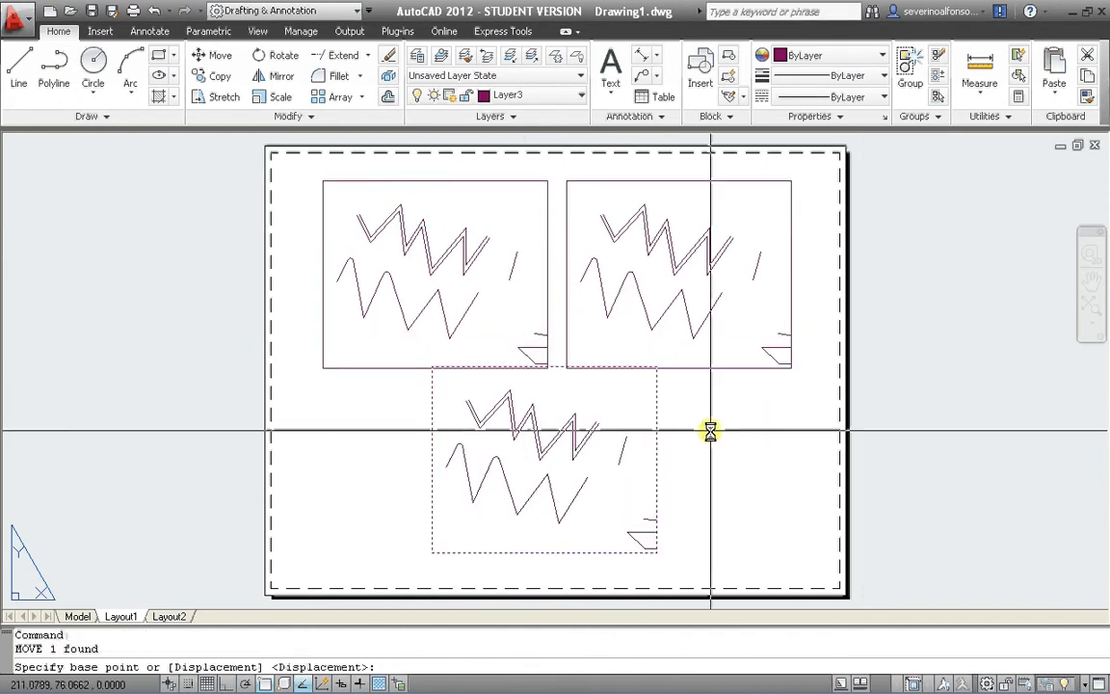
click(710, 431)
click(709, 442)
key(Escape)
Enlarge the drawing inside the upper-right viewport to a scale of about 15.18 and return to paper space.
double_click(684, 319)
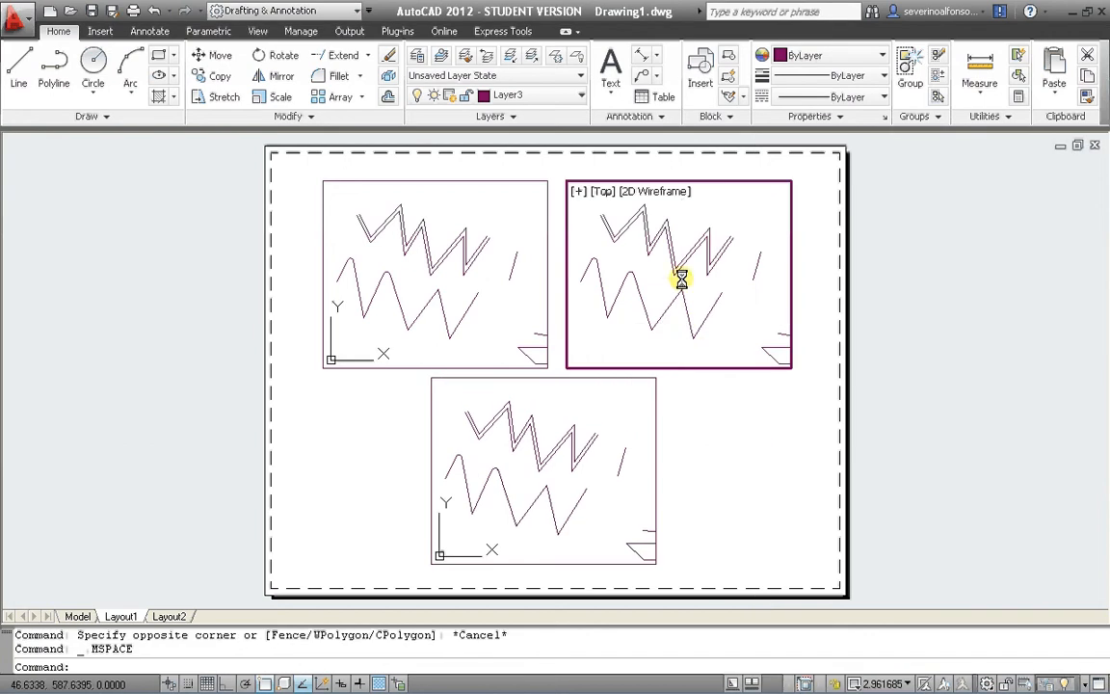
scroll(681, 278, up, 6)
key(Escape)
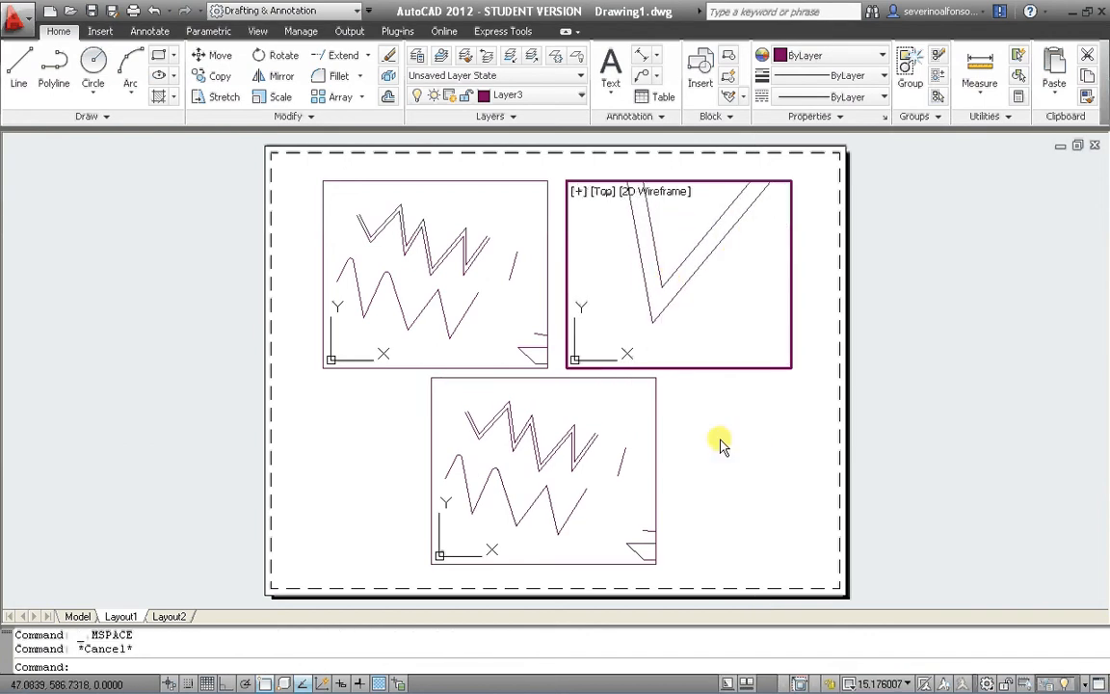
double_click(723, 444)
Reduce the drawing inside the bottom viewport to a scale of about 0.64, centre it, and return to paper space.
double_click(555, 441)
scroll(555, 441, down, 5)
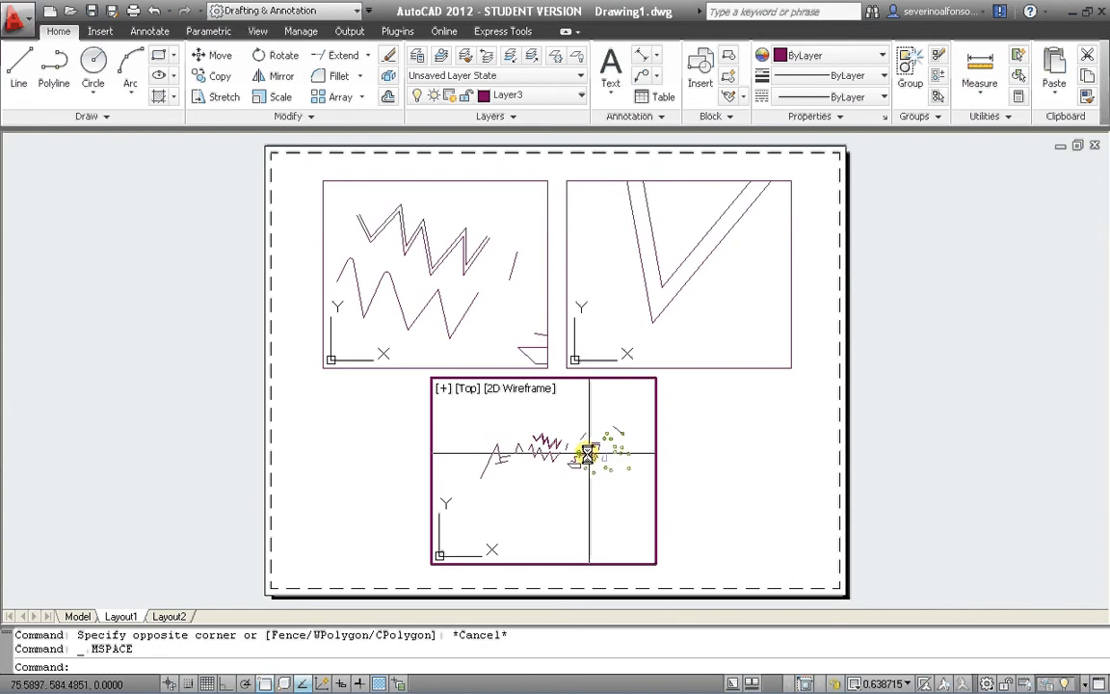
mouse_move(588, 453)
middle_down()
mouse_move(557, 474)
mouse_move(564, 461)
middle_up()
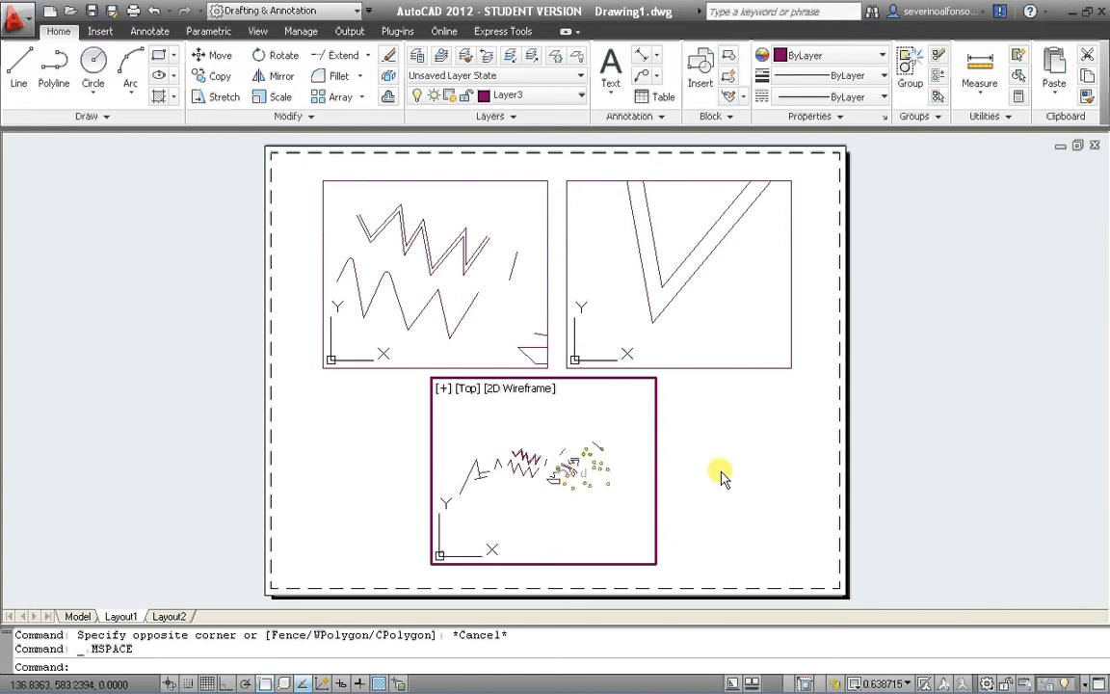
double_click(758, 484)
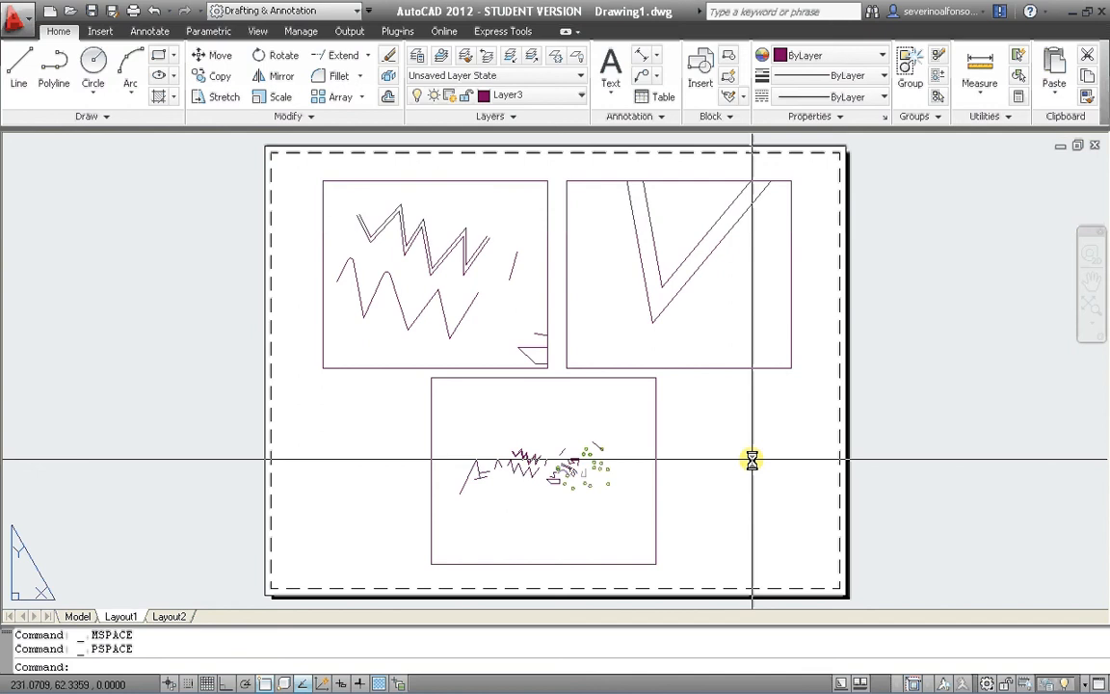
Display the object properties of the upper-left viewport.
key(ctrl+1)
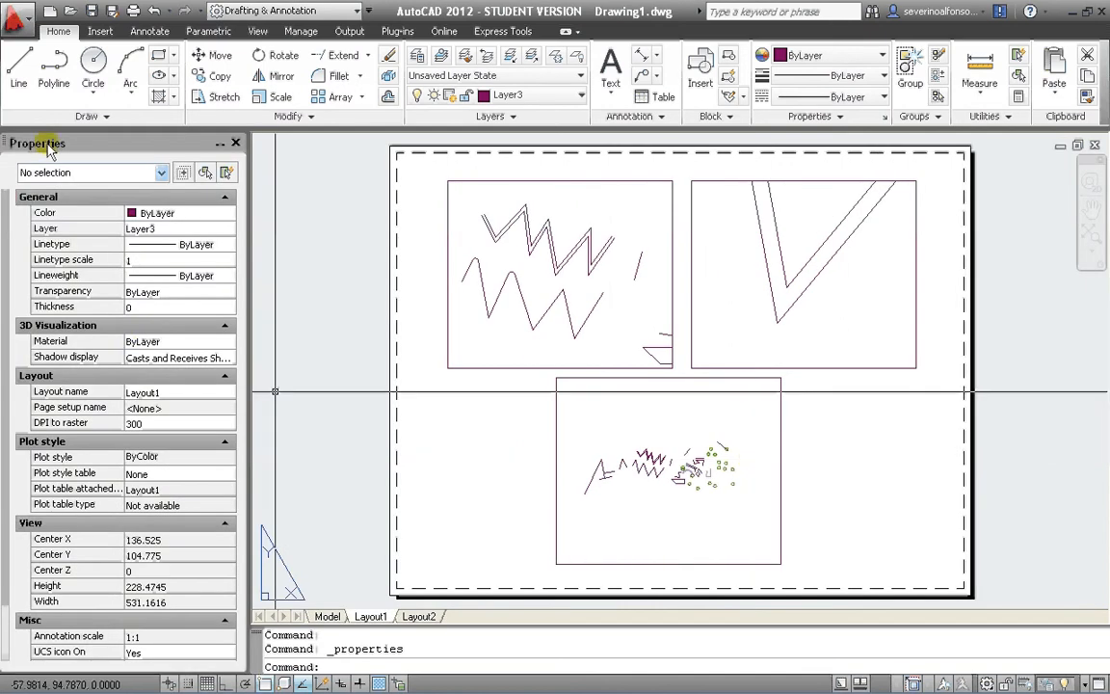
click(470, 278)
click(426, 287)
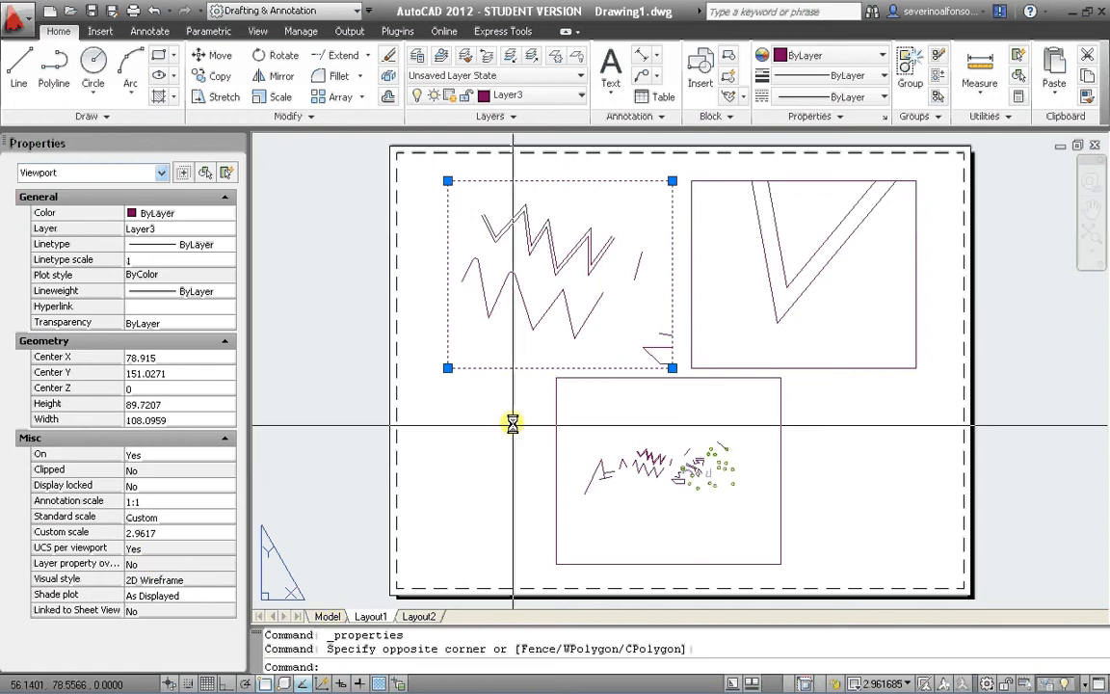
Create a small new rectangular viewport in the empty area at the sheet's lower right.
click(255, 32)
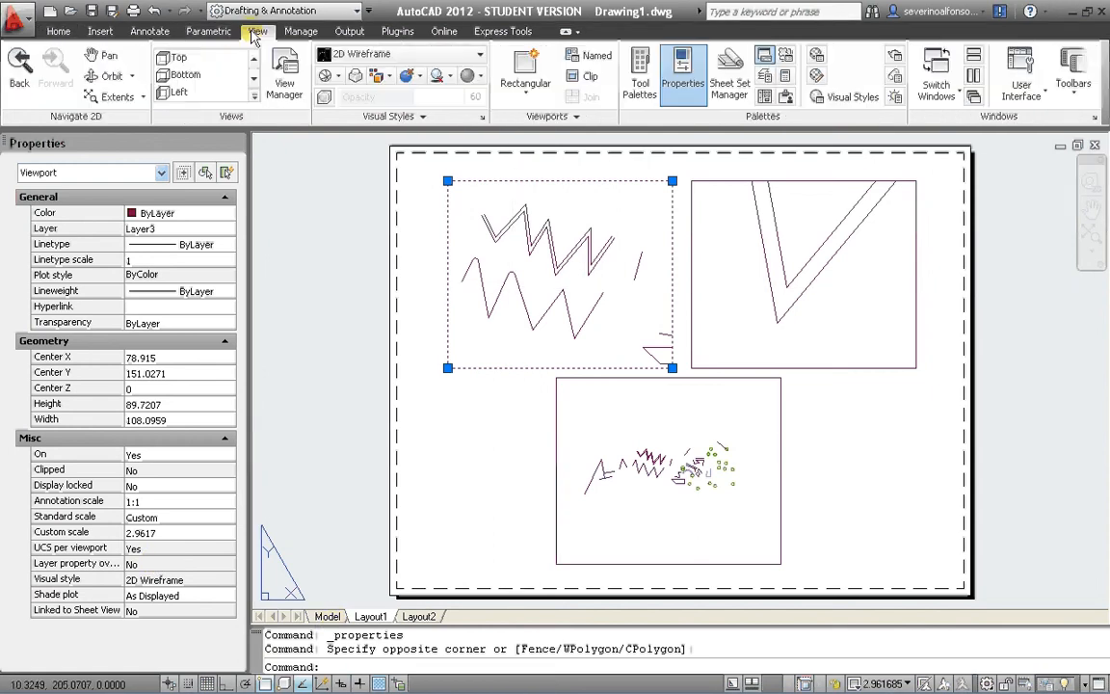
click(525, 86)
click(528, 191)
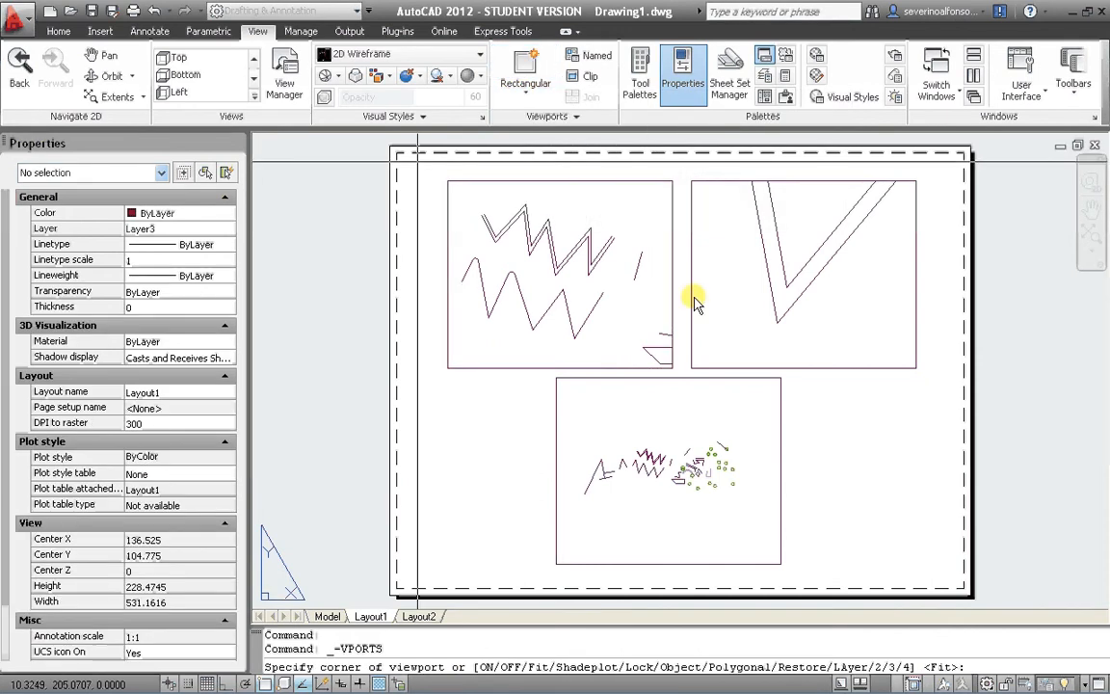
click(821, 401)
click(922, 493)
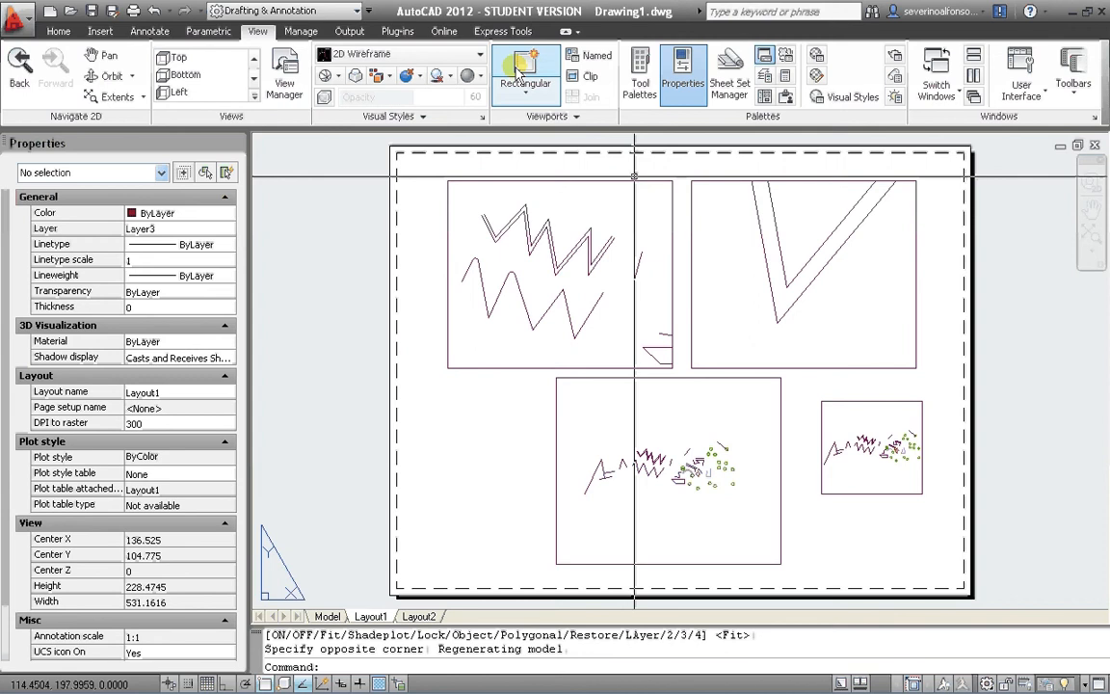
click(525, 93)
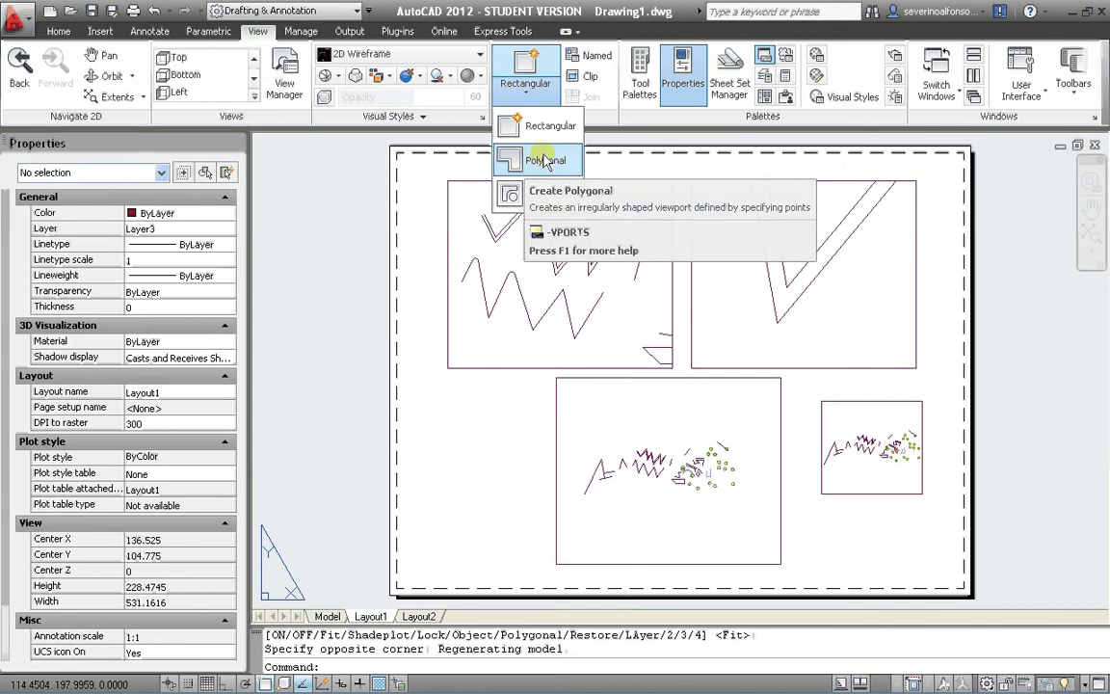
key(Escape)
key(Escape)
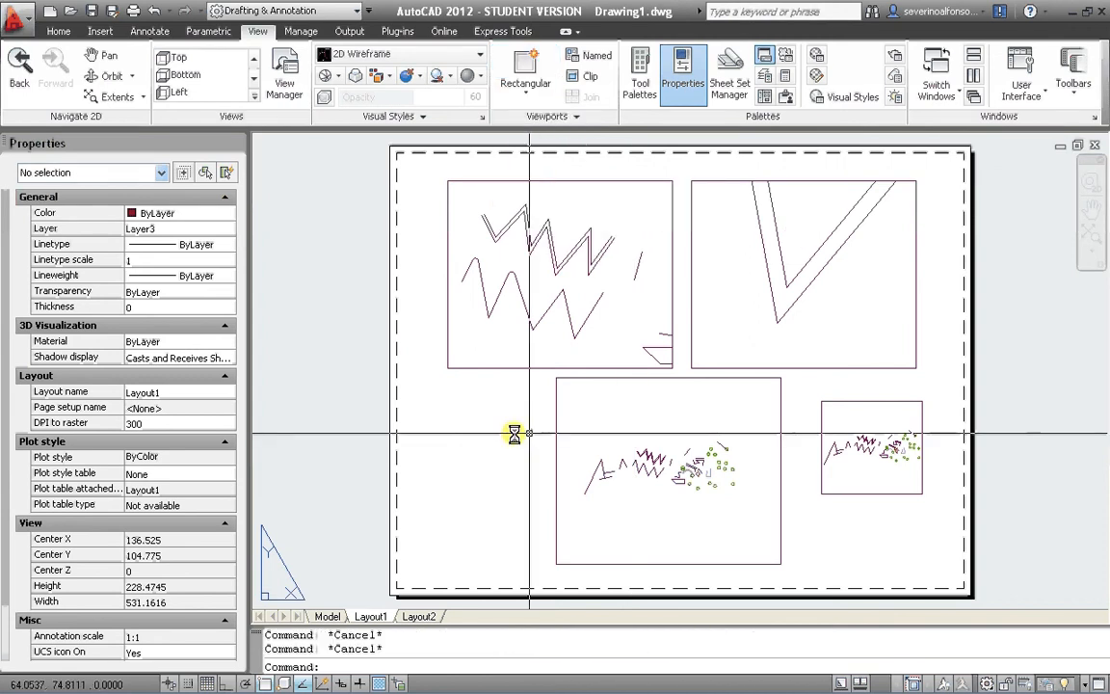
Add the multiline text "sduHFSKCHV" on the sheet just below the upper-left viewport.
text(t)
key(Return)
click(431, 386)
click(530, 436)
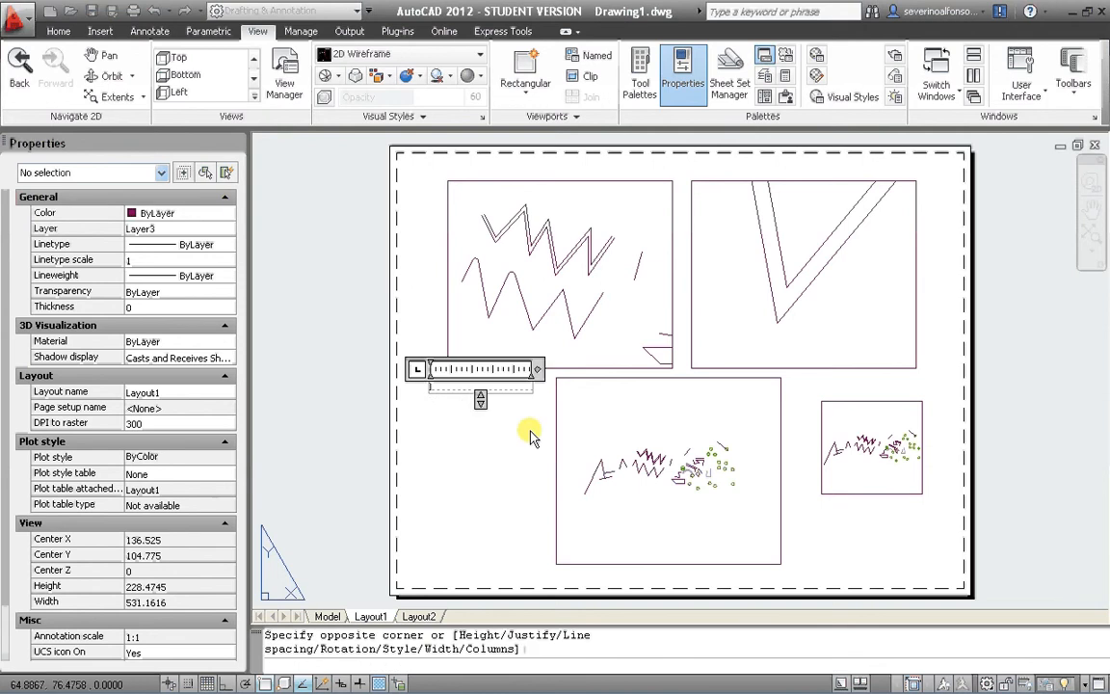
text(sduHFSKCHV)
click(461, 463)
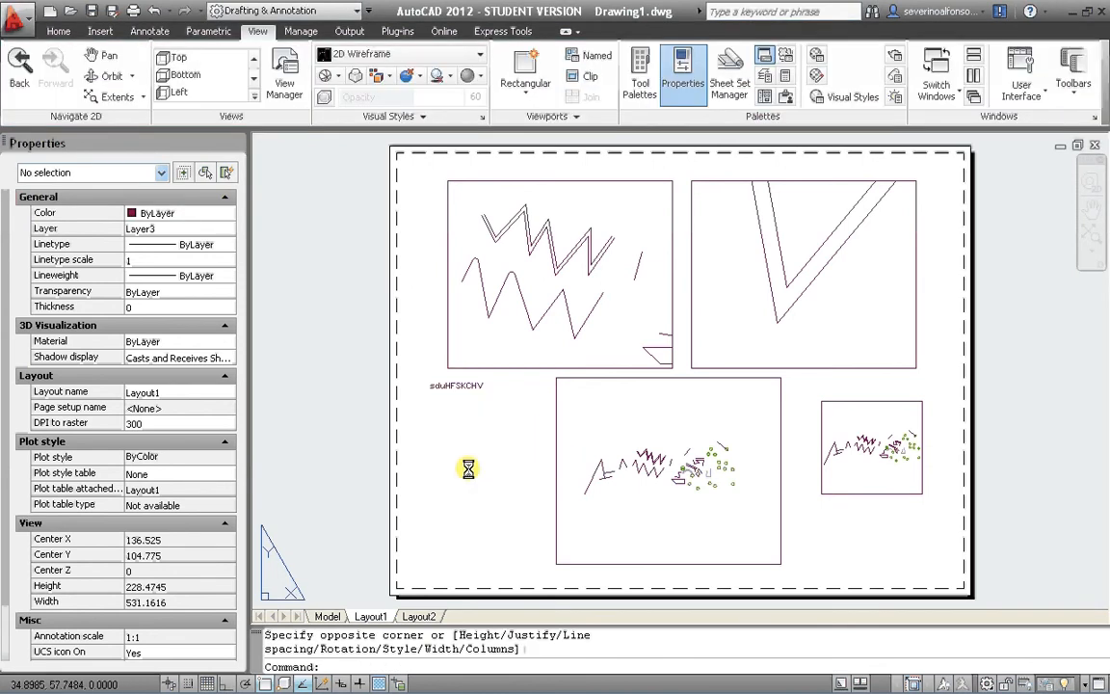
Set the upper-left viewport's standard scale to 1'-0" = 1'-0" and deselect it.
middle_drag(873, 504, 836, 500)
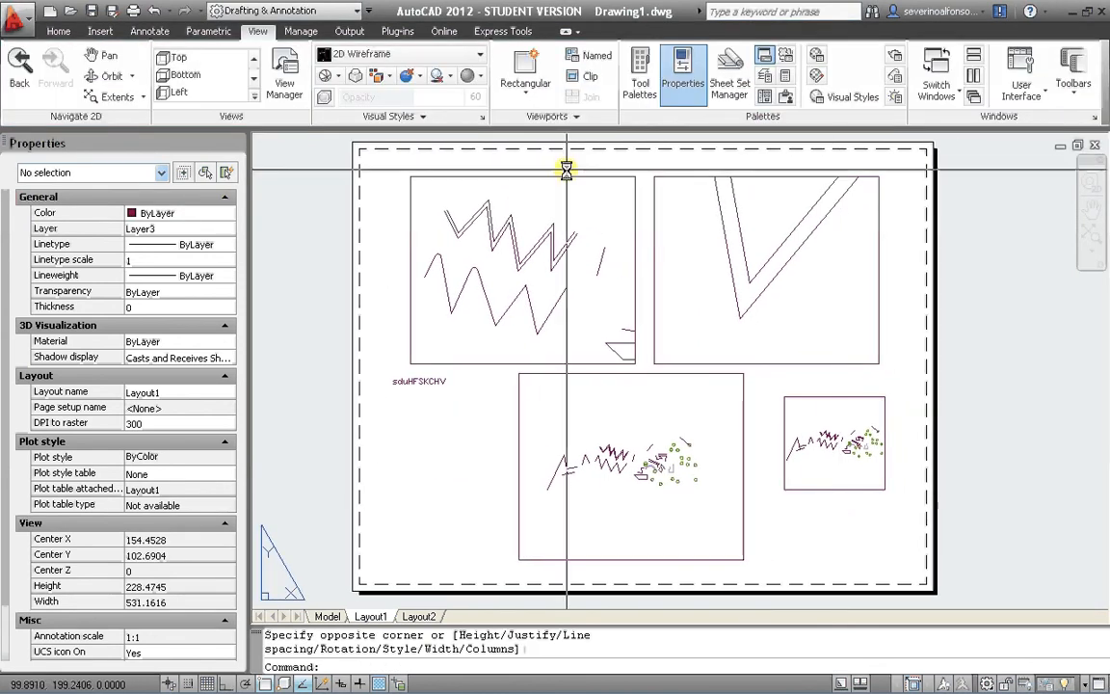
click(441, 324)
click(389, 304)
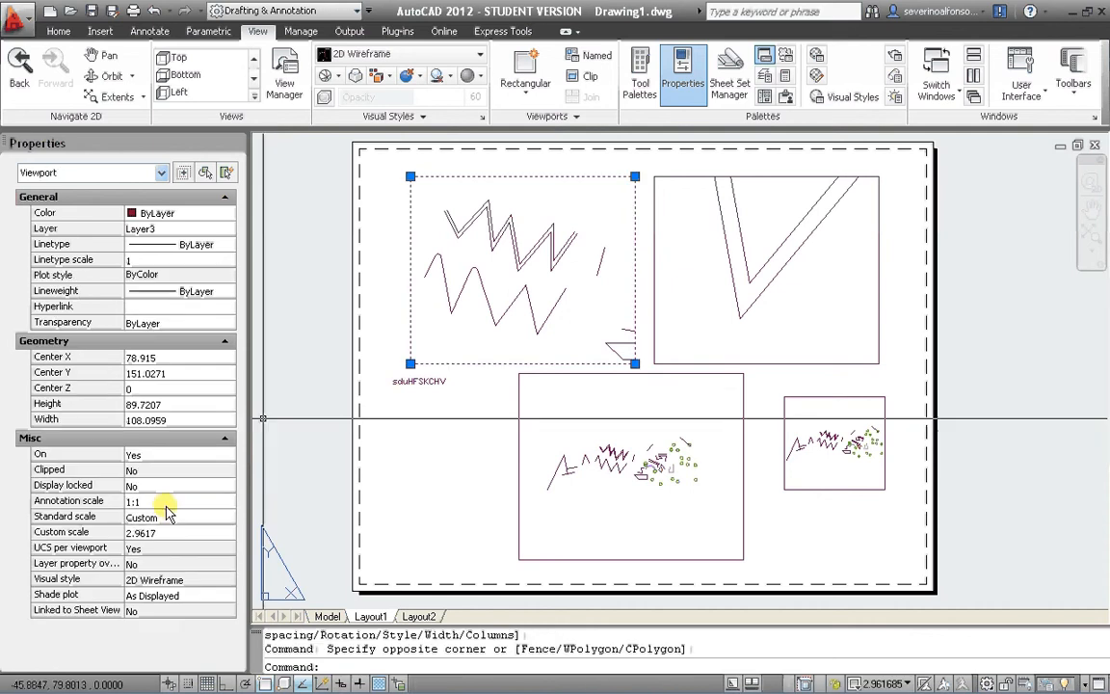
click(231, 520)
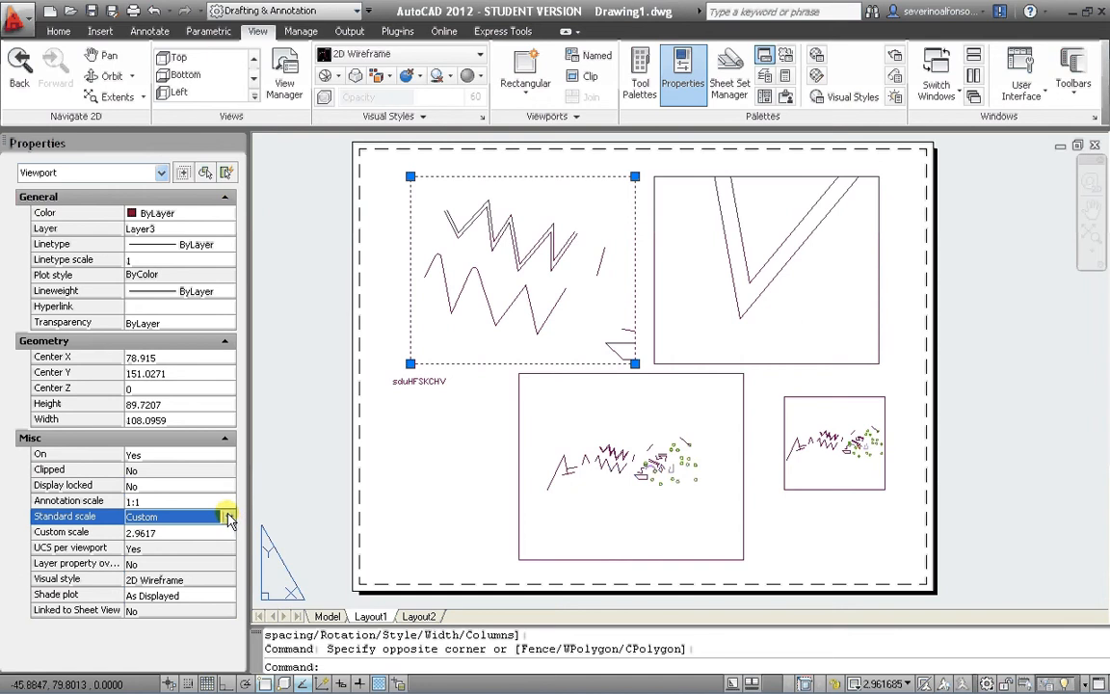
click(228, 516)
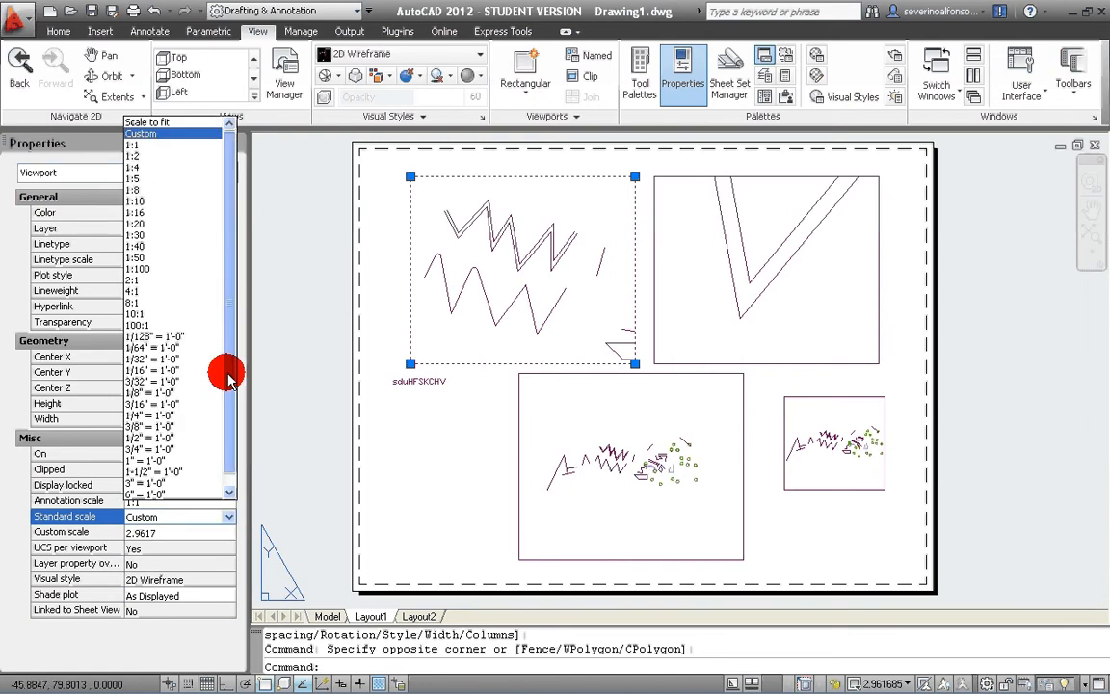
drag(232, 435, 229, 477)
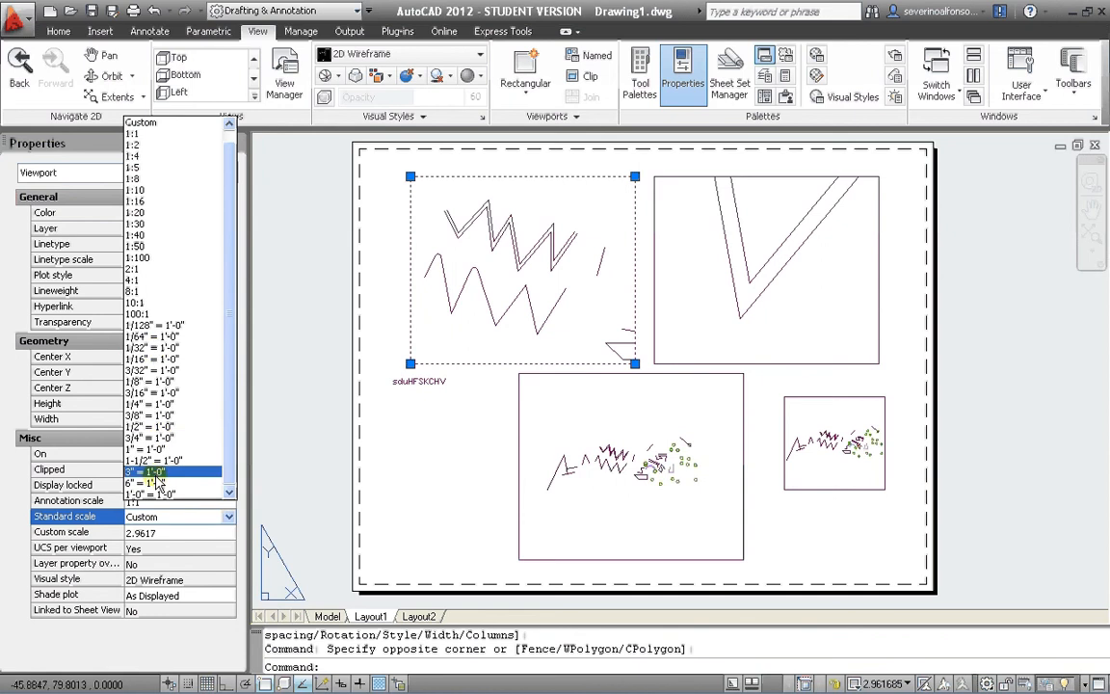
click(154, 495)
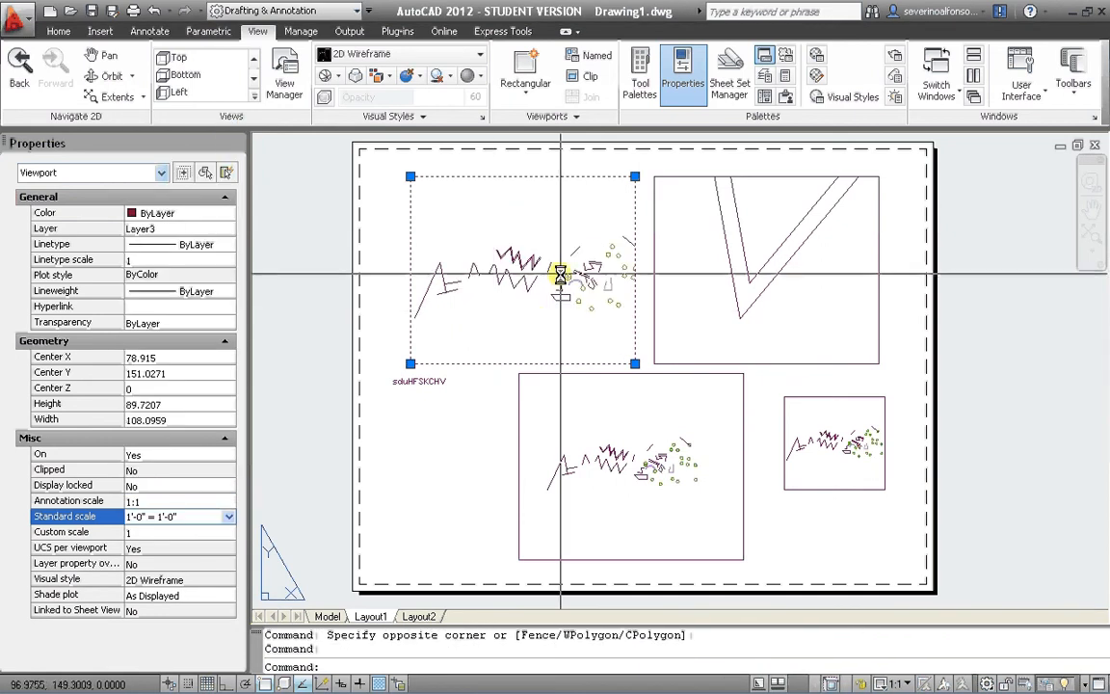
key(Escape)
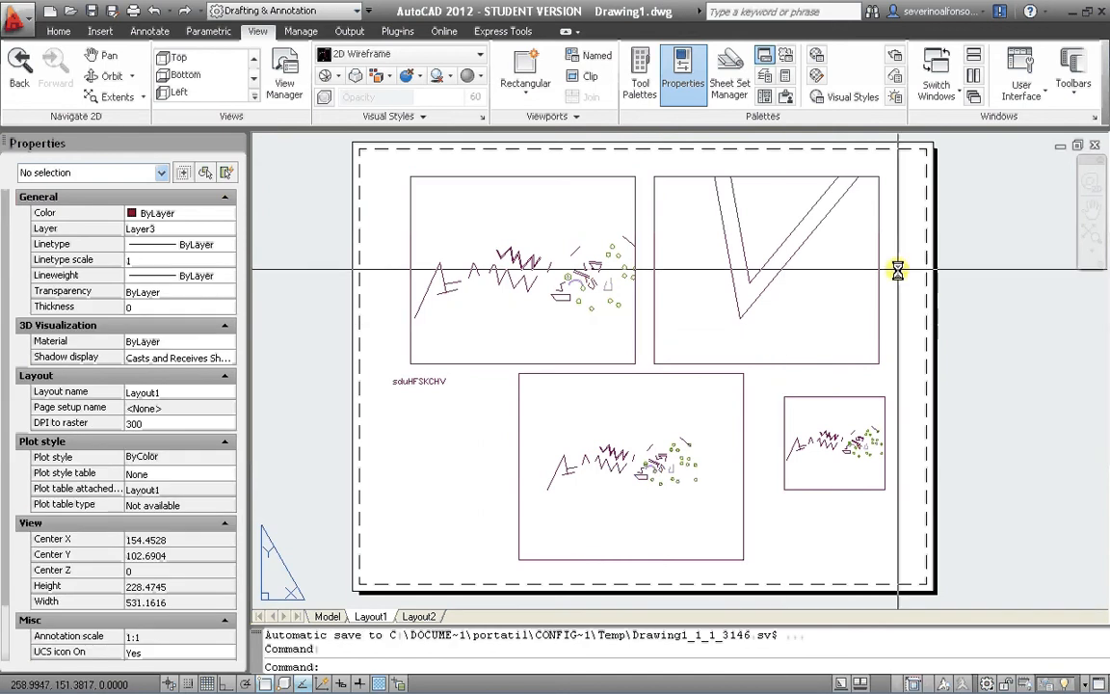
Set the upper-right viewport's custom scale to 20.
click(878, 280)
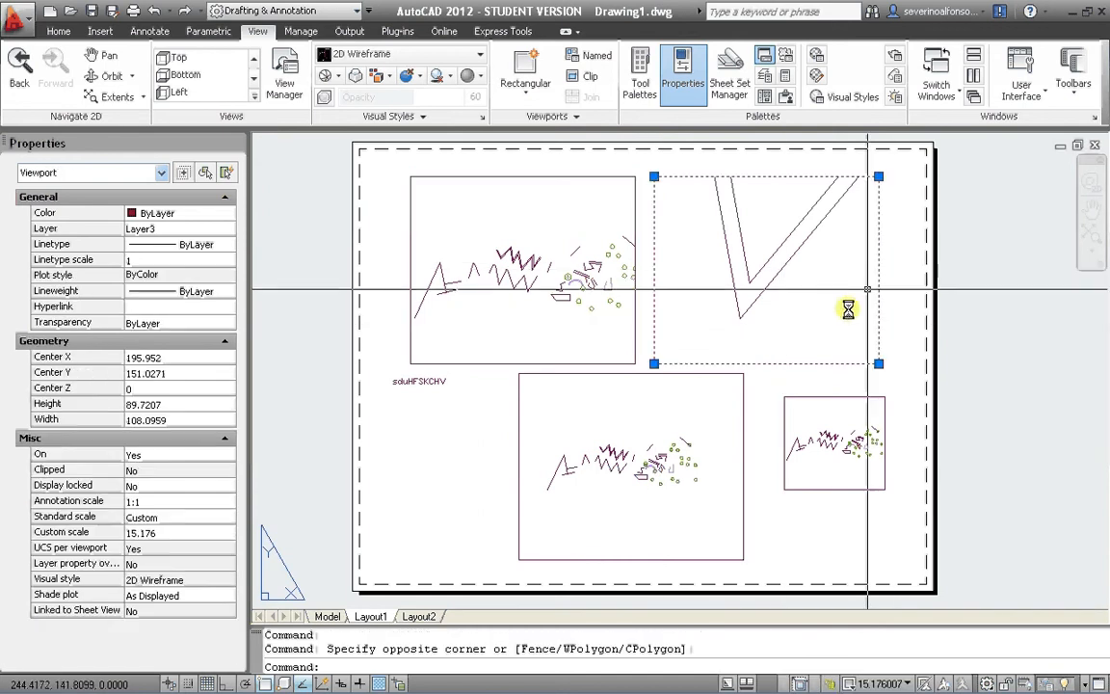
click(164, 532)
text(20)
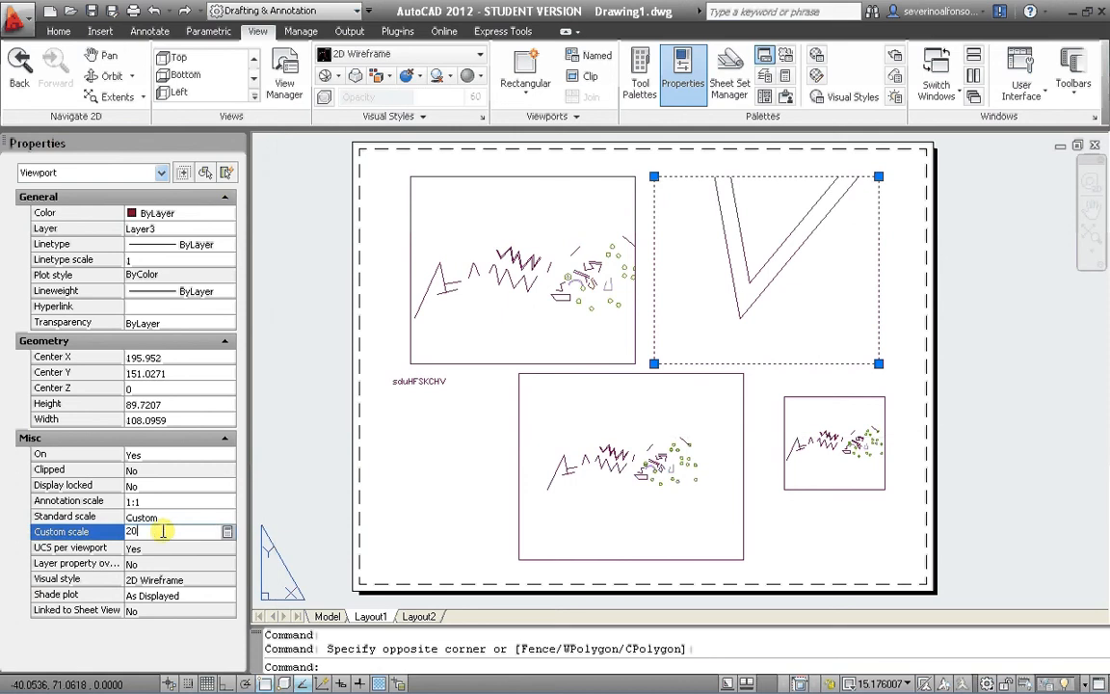
key(Return)
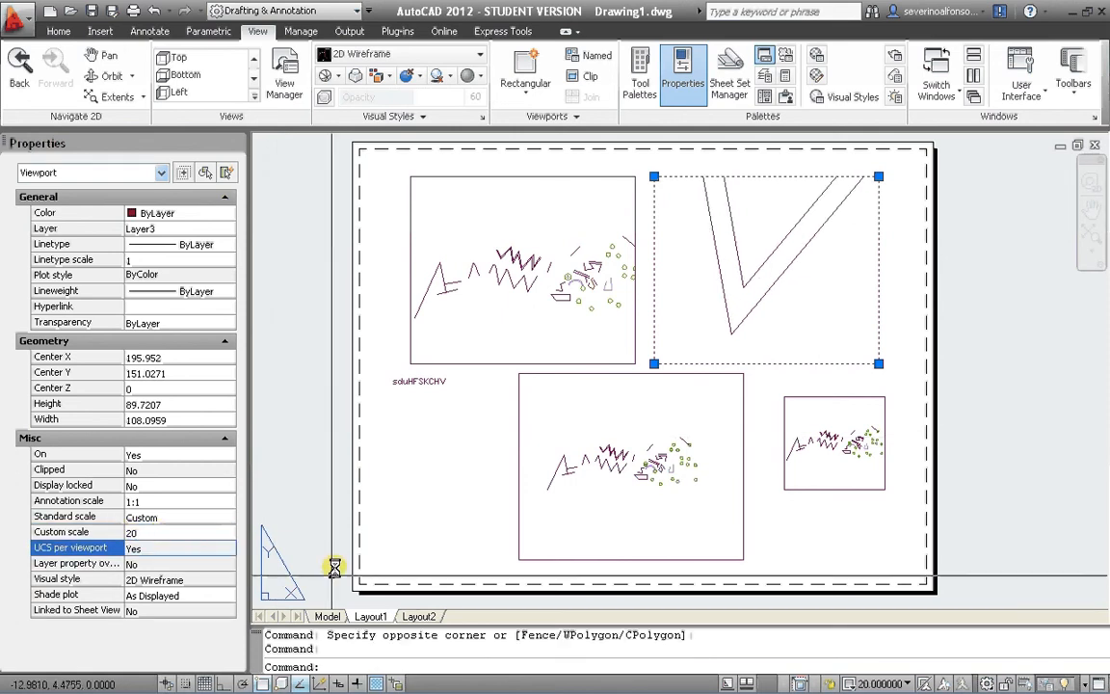
Check the scale properties of the upper-left viewport, leaving nothing selected.
key(Escape)
middle_drag(619, 484, 616, 448)
middle_drag(657, 352, 656, 382)
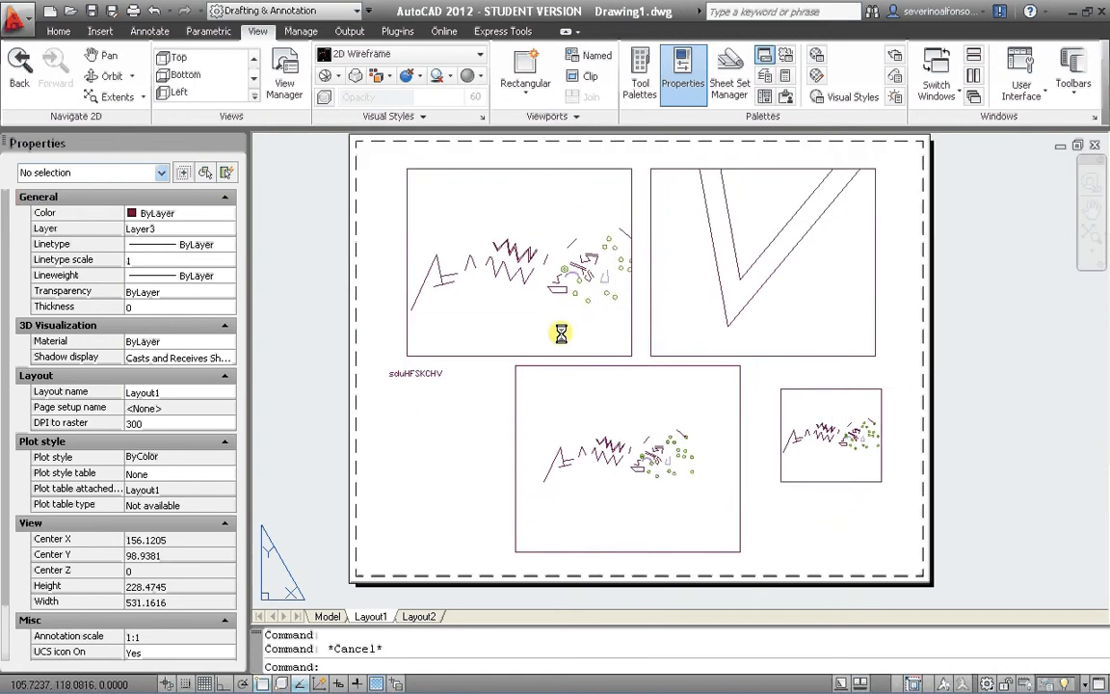
click(466, 319)
click(397, 280)
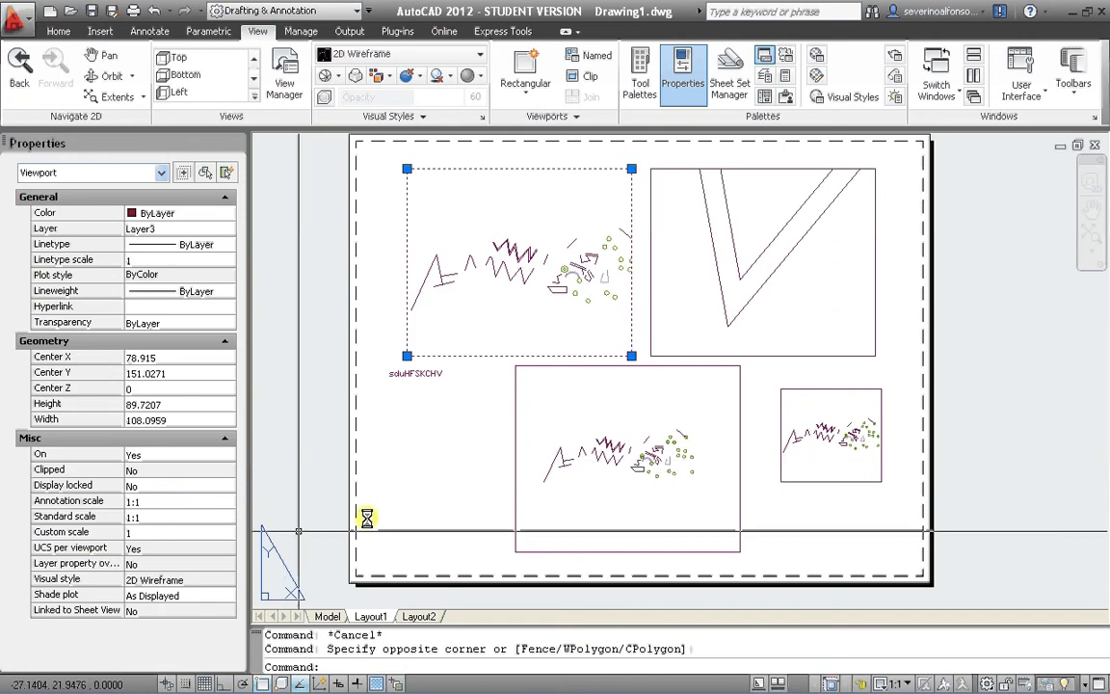
key(Escape)
Activate the lower-middle viewport, zoom its drawing out and back in, and return to paper space.
double_click(654, 449)
scroll(636, 477, down, 2)
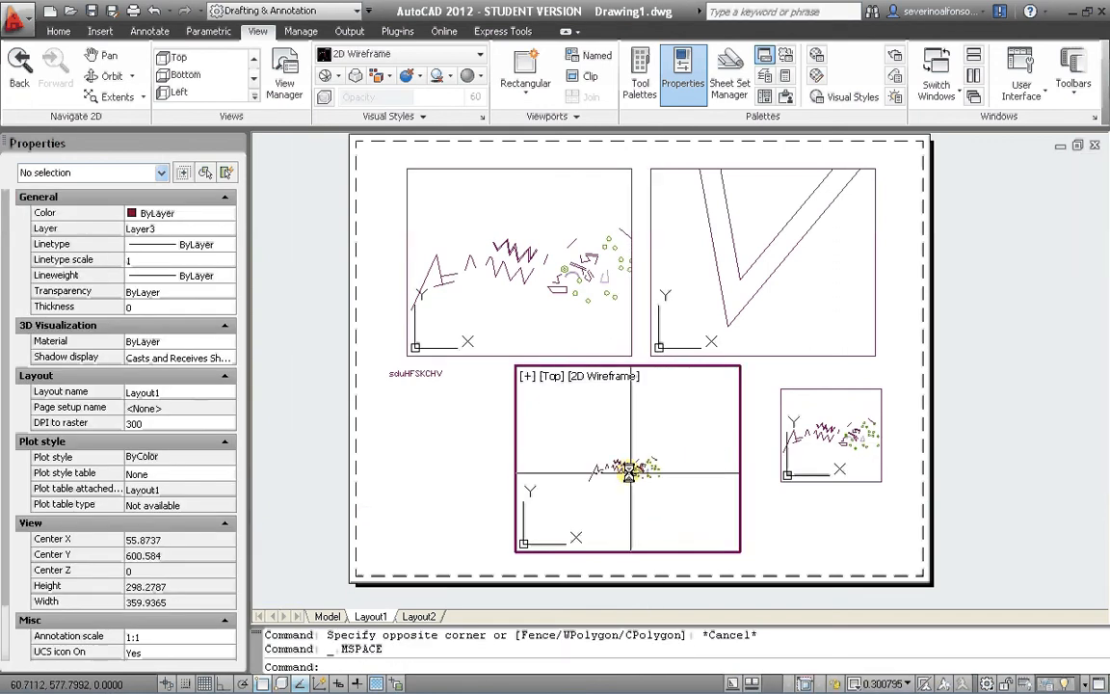
scroll(629, 472, up, 2)
double_click(800, 533)
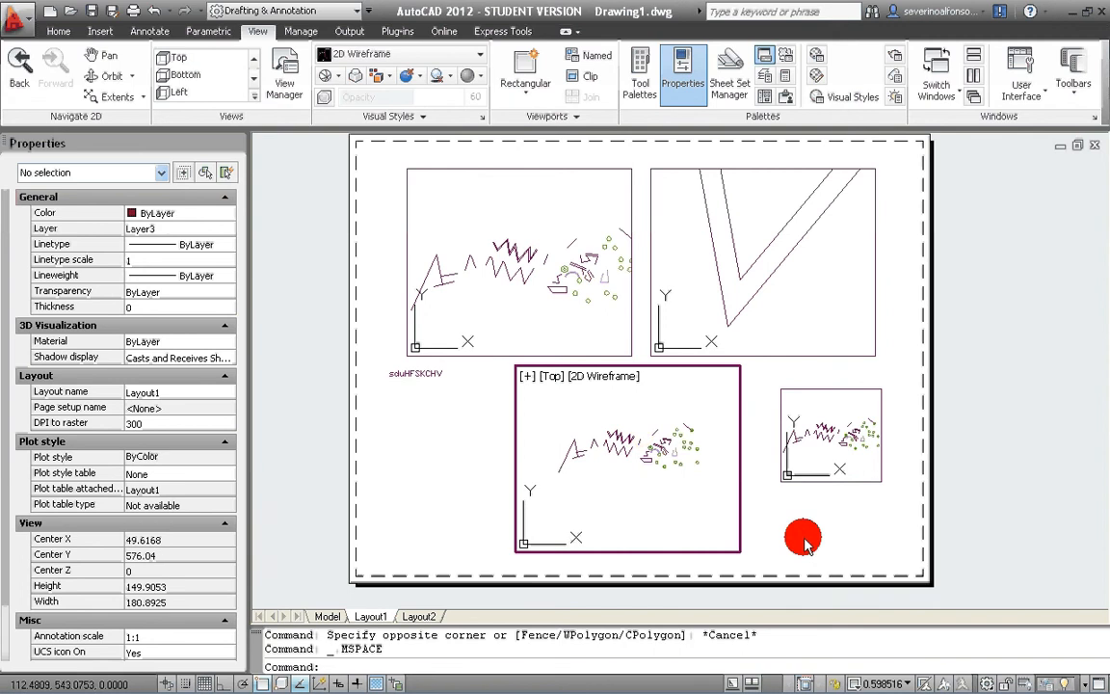
middle_drag(868, 544, 841, 544)
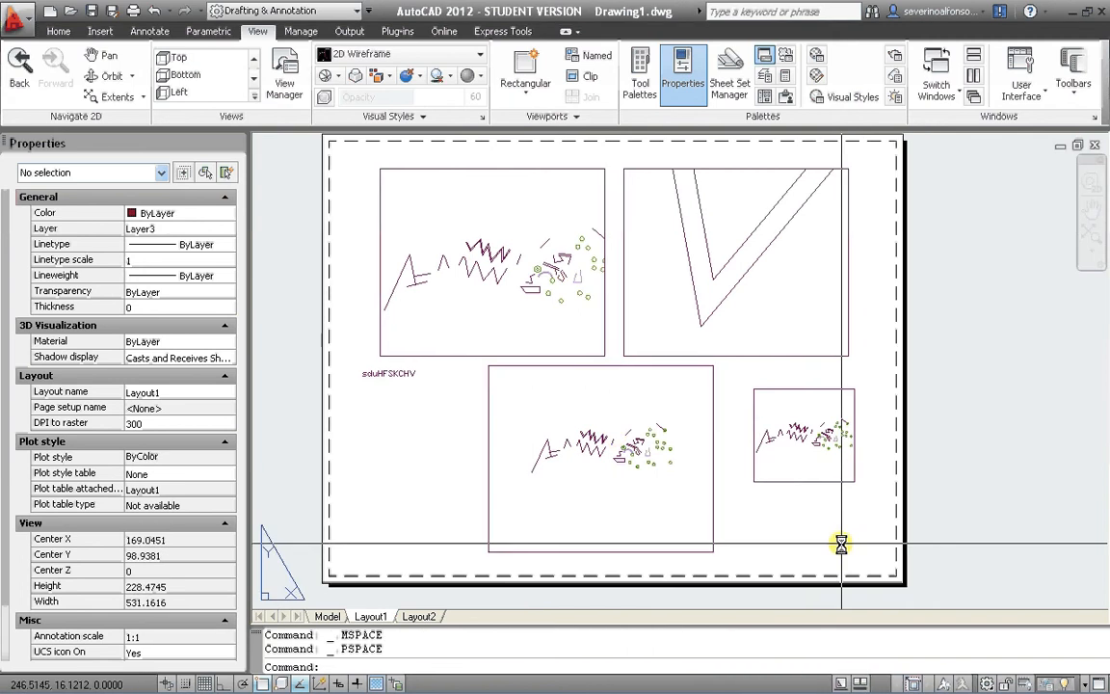
Preview the plot of Layout1, inspect the line thickness in the upper-left viewport up close, and exit without plotting.
right_click(374, 616)
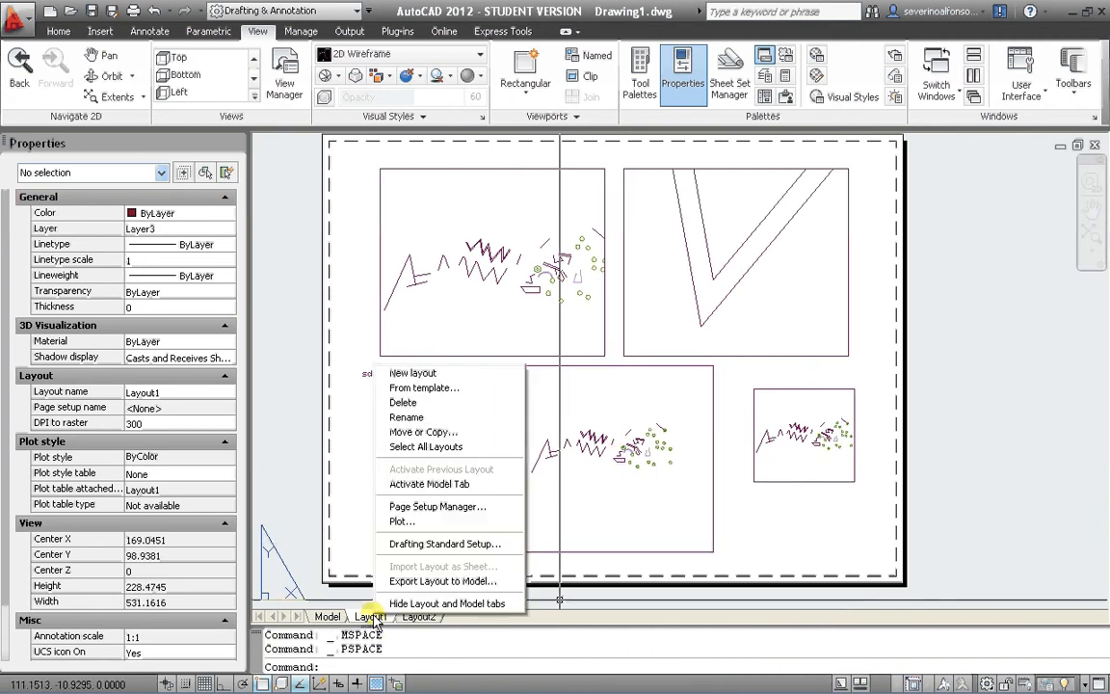
click(420, 522)
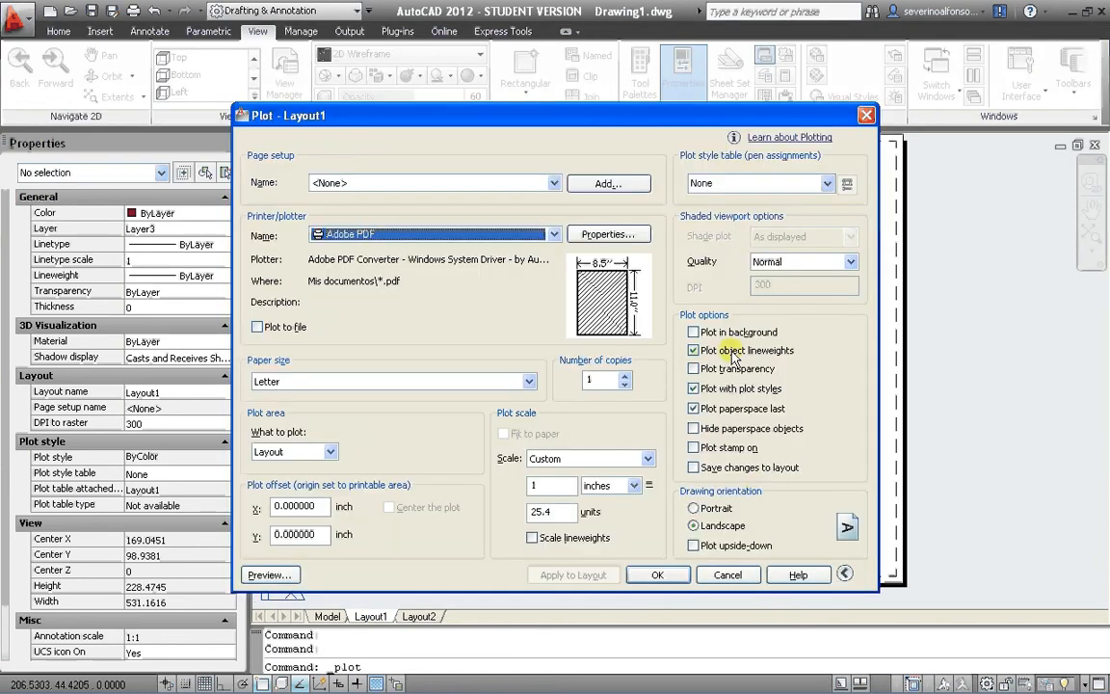
click(266, 575)
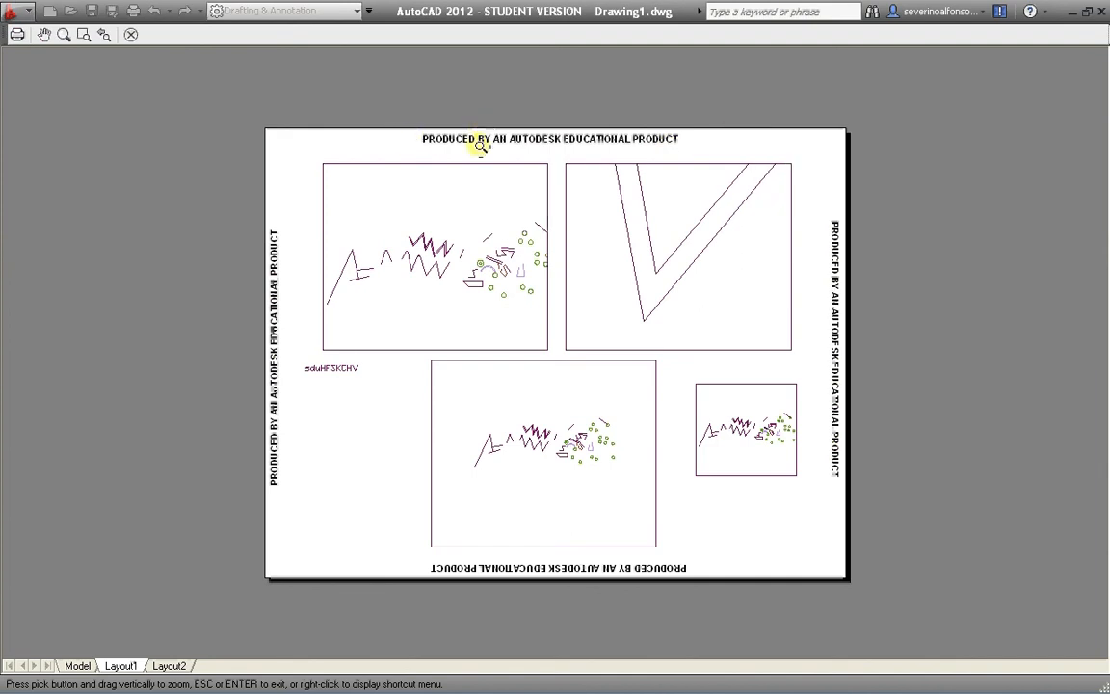
drag(508, 322, 455, 234)
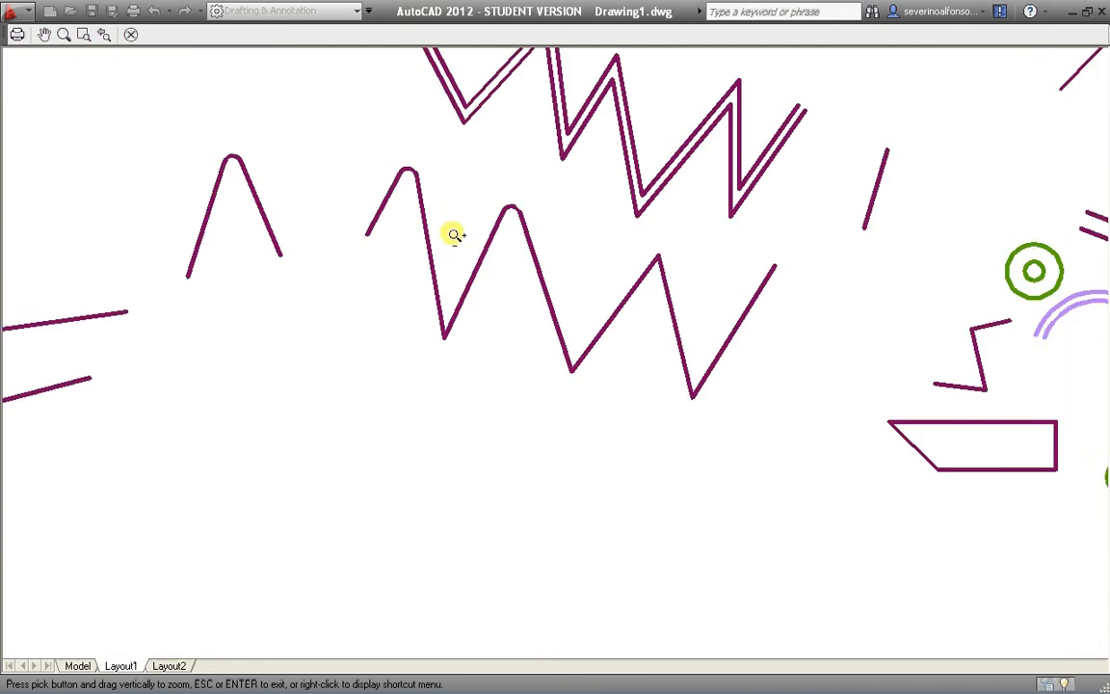
scroll(455, 234, up, 3)
scroll(434, 387, down, 8)
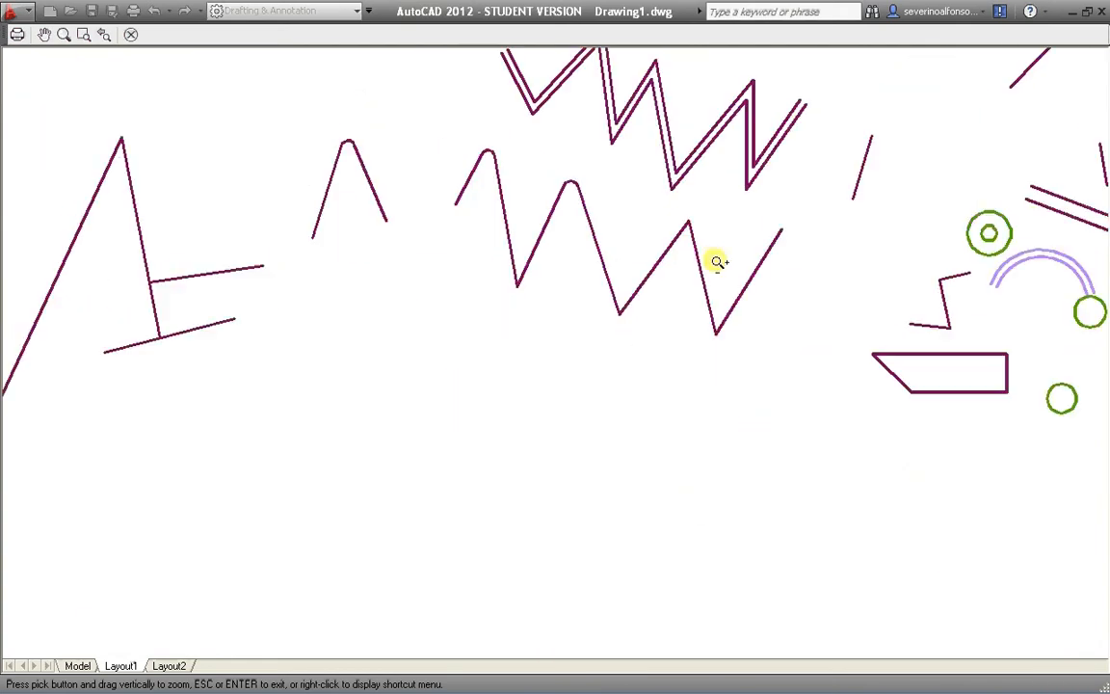
mouse_move(704, 277)
mouse_down()
mouse_move(641, 174)
mouse_move(621, 179)
mouse_move(600, 158)
mouse_move(458, 292)
mouse_move(496, 290)
mouse_move(517, 236)
mouse_move(495, 326)
mouse_move(522, 351)
mouse_up()
key(Escape)
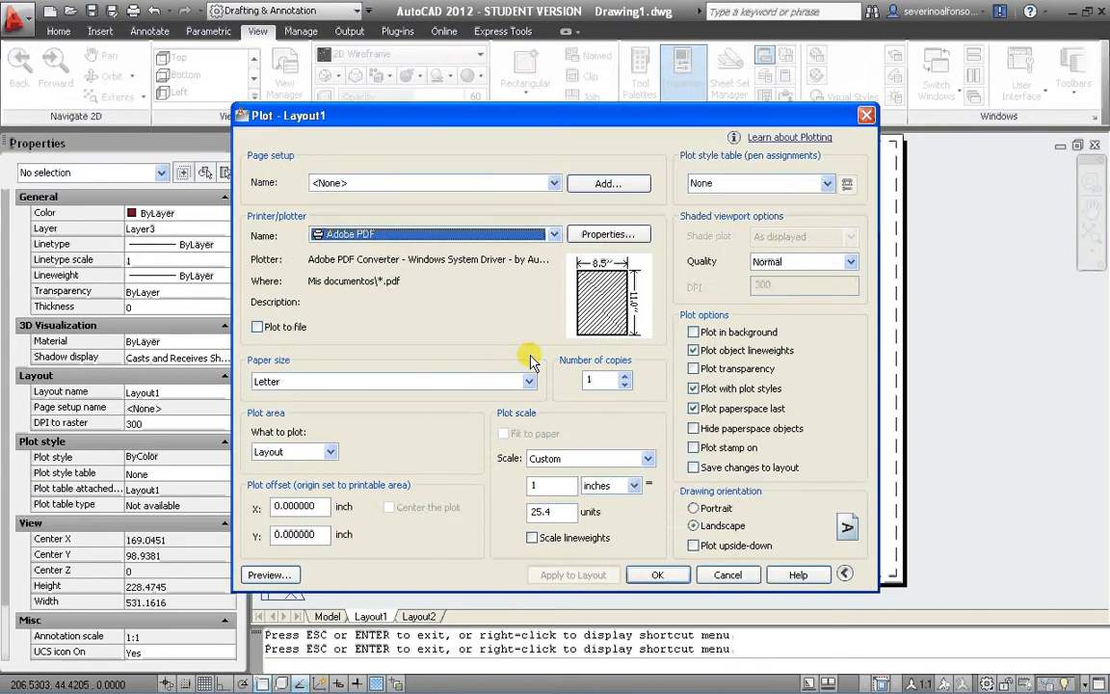
key(Escape)
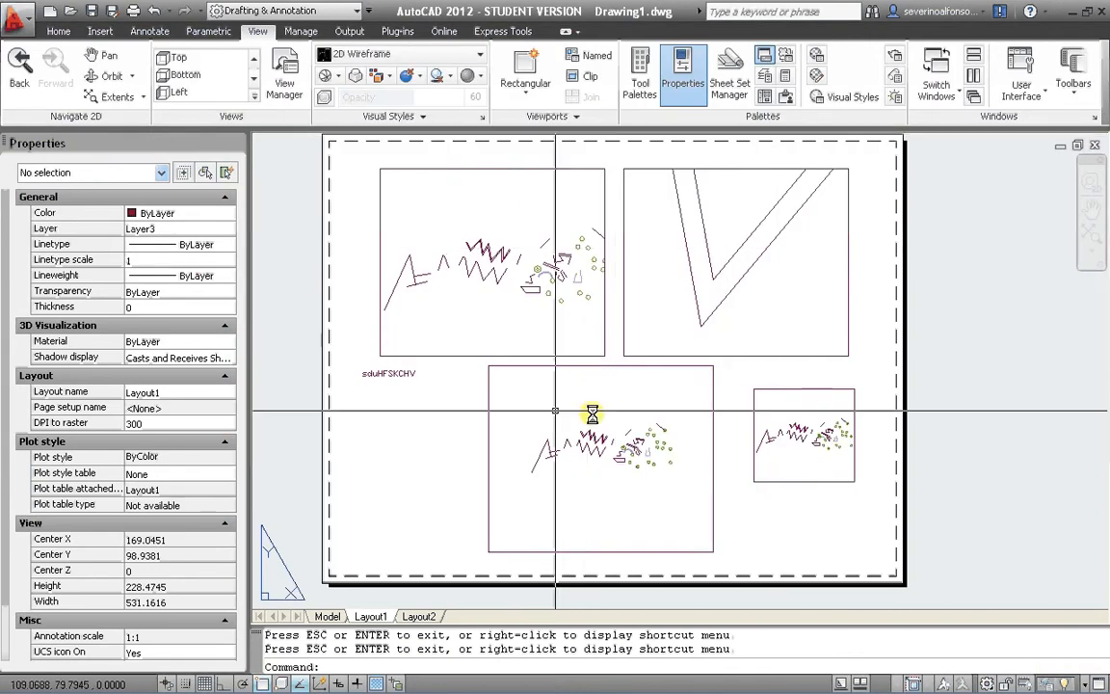
Switch to model space and set the color of Layer3 to red in the layer properties.
click(326, 616)
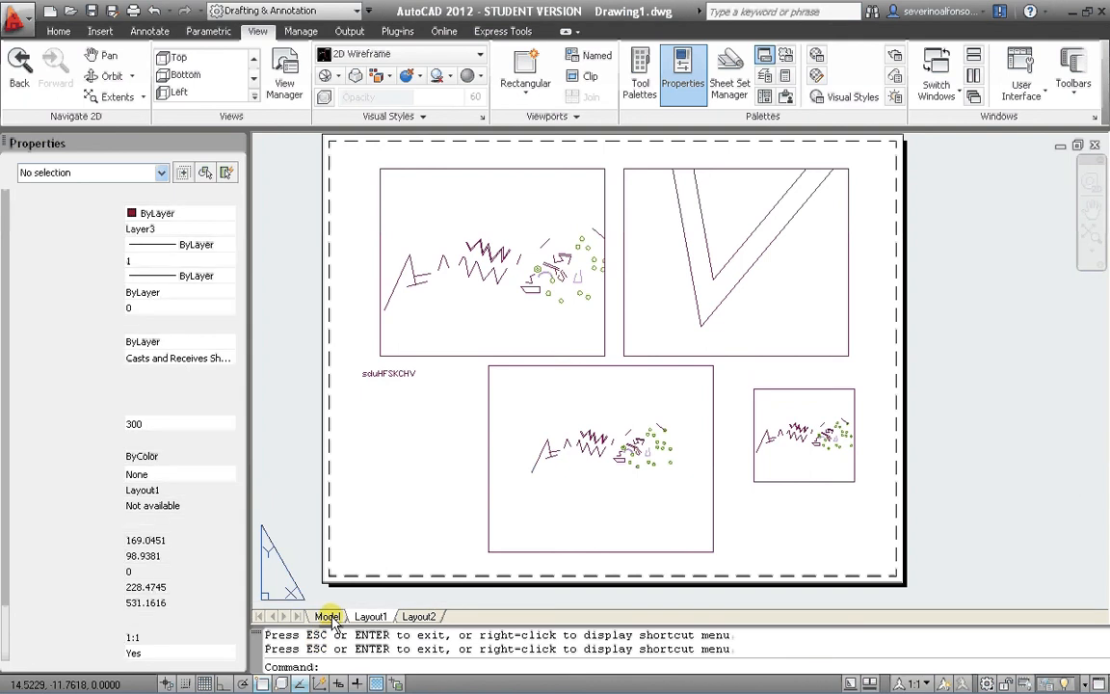
text(LA)
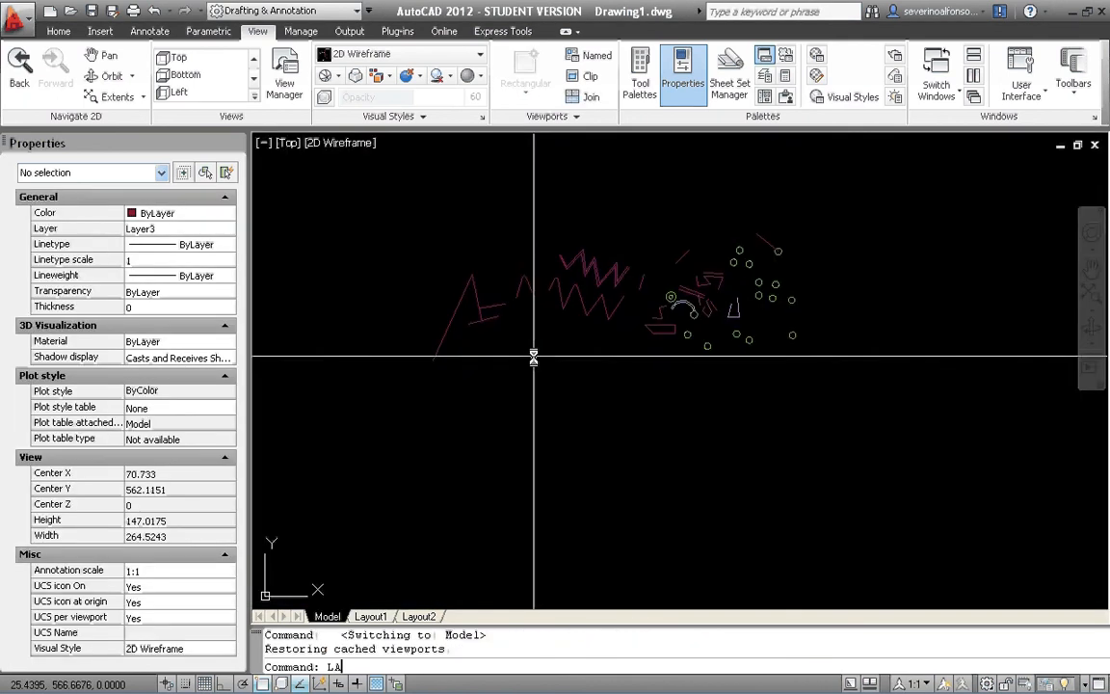
key(Return)
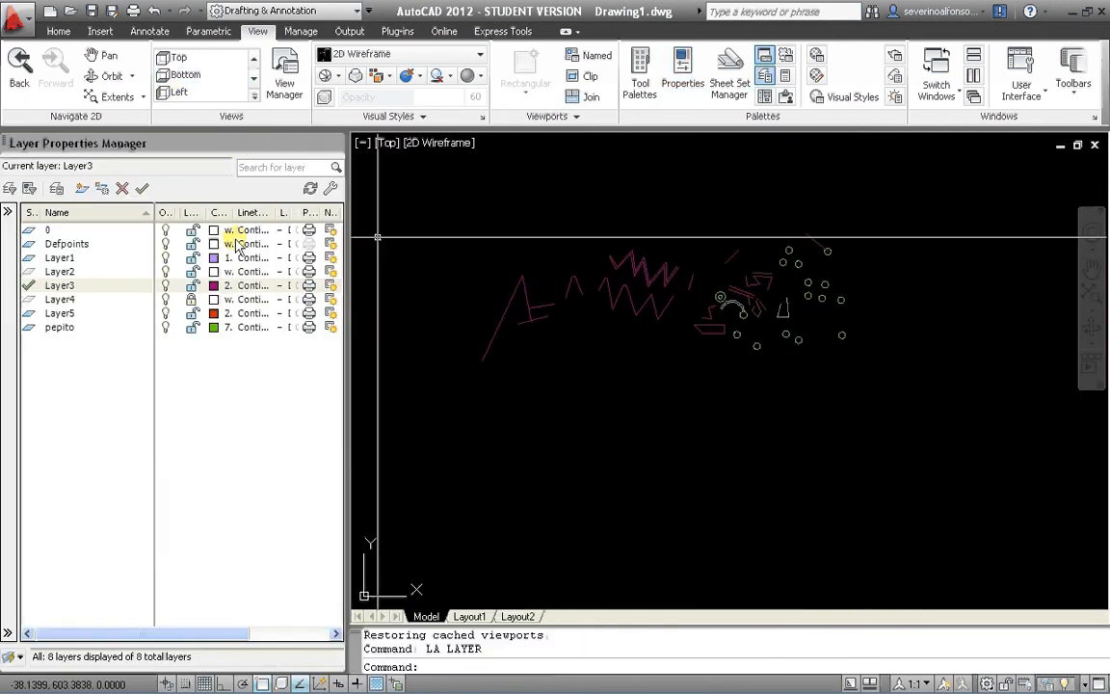
click(214, 285)
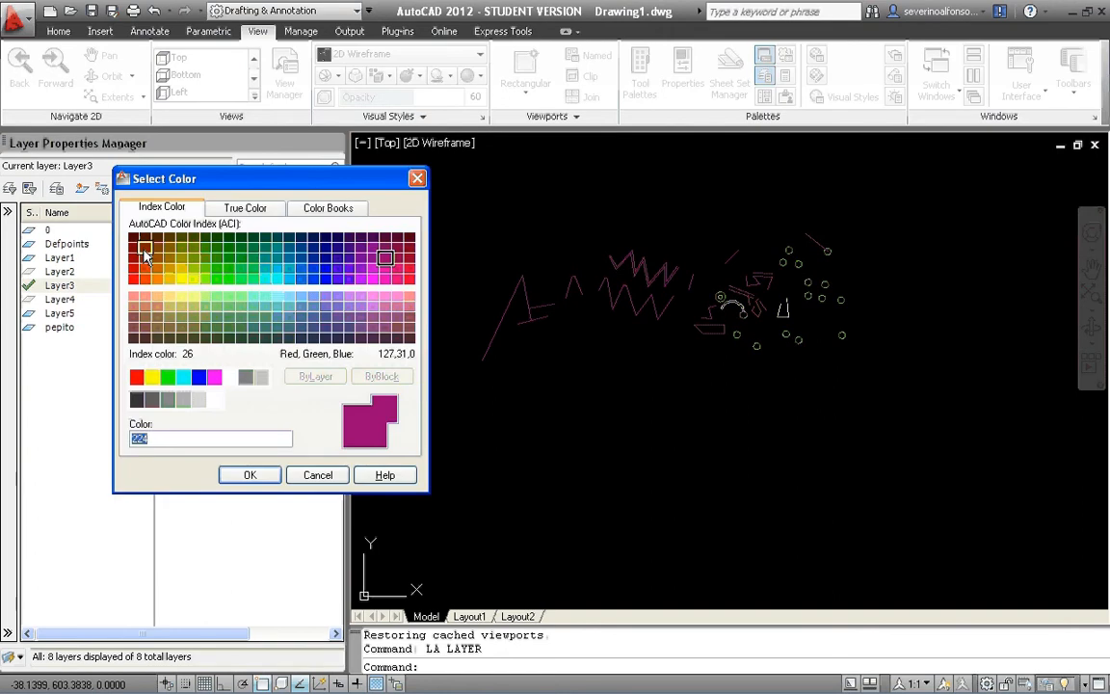
click(136, 377)
click(239, 474)
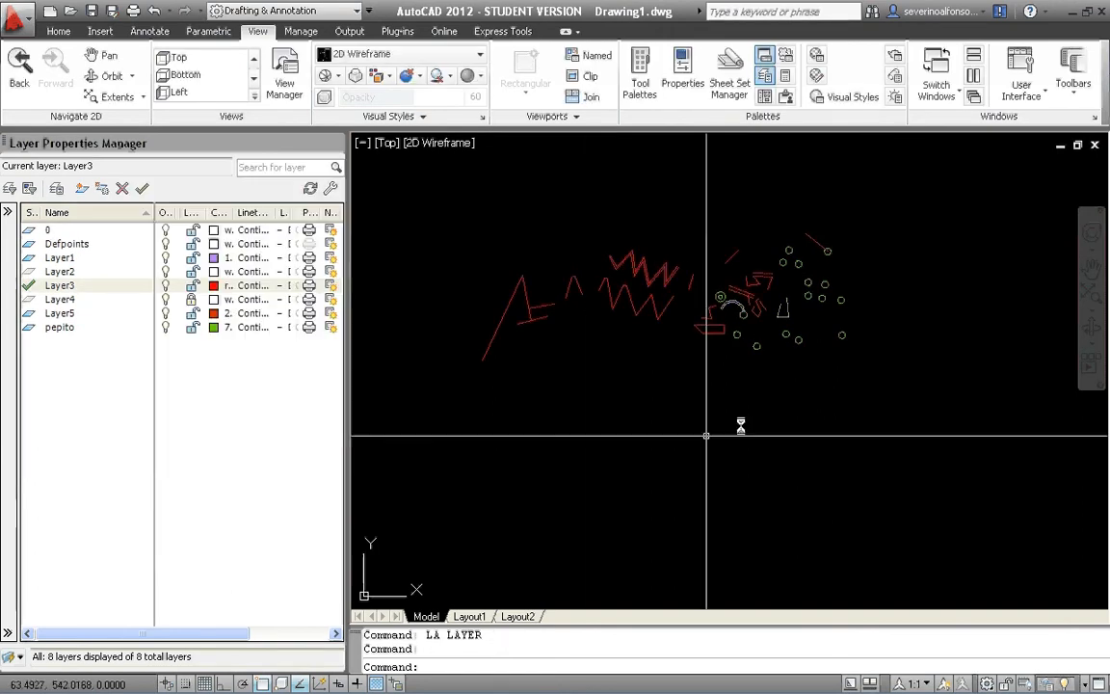
Set the color of layer pepito to yellow and dismiss the save dialog without saving the drawing.
click(214, 327)
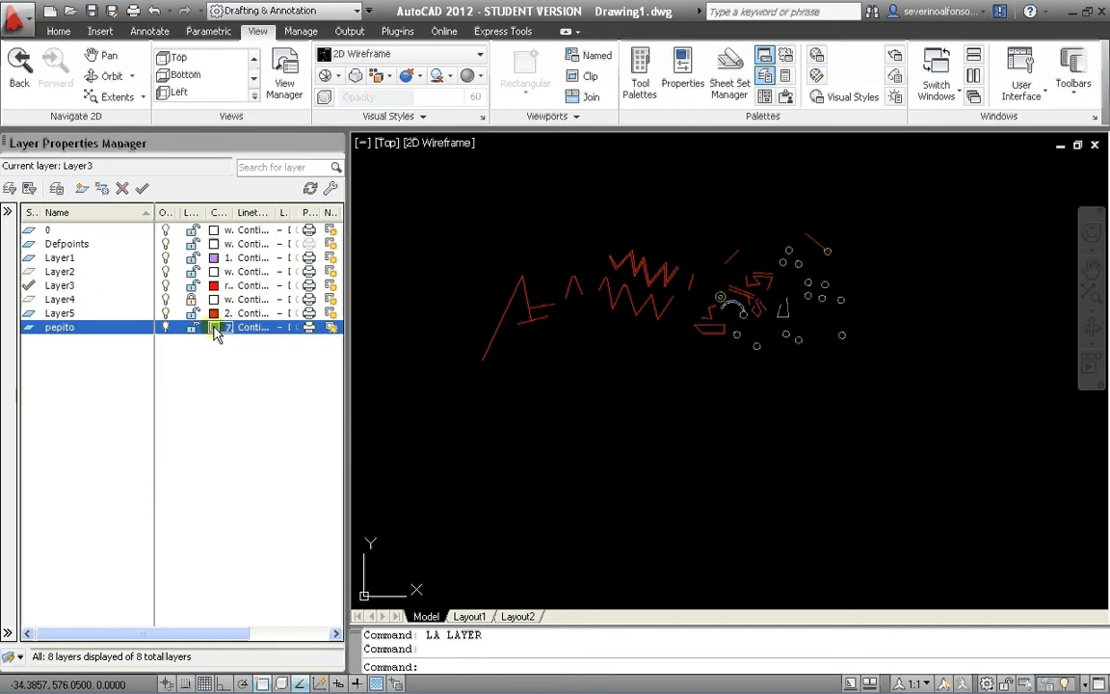
click(151, 377)
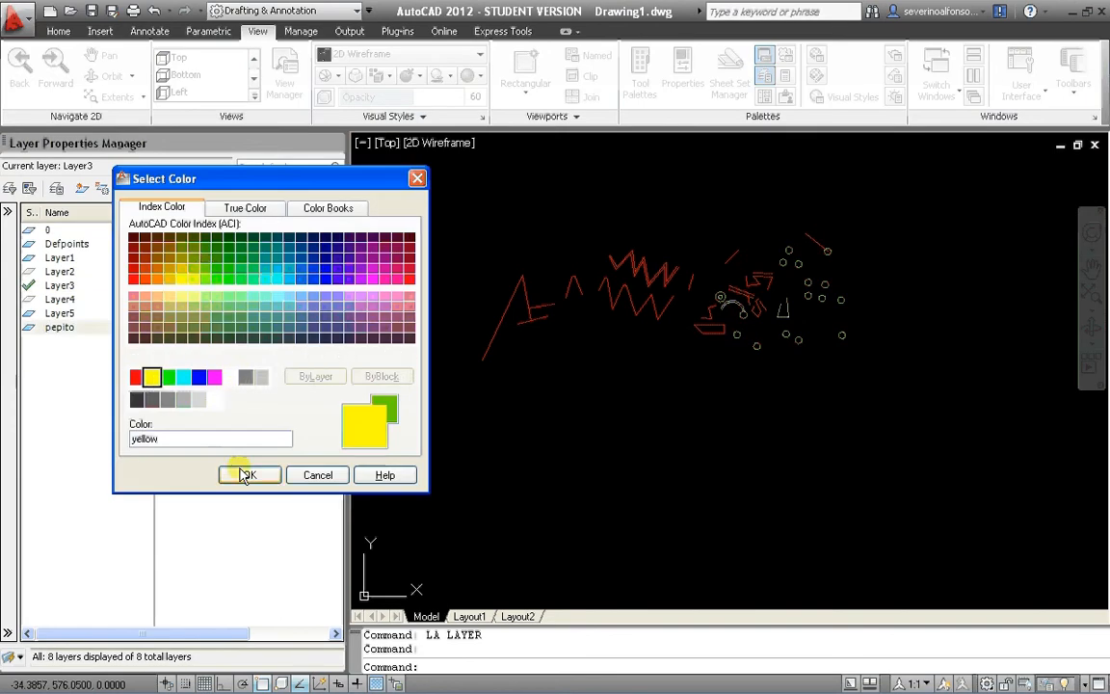
click(245, 475)
key(ctrl+s)
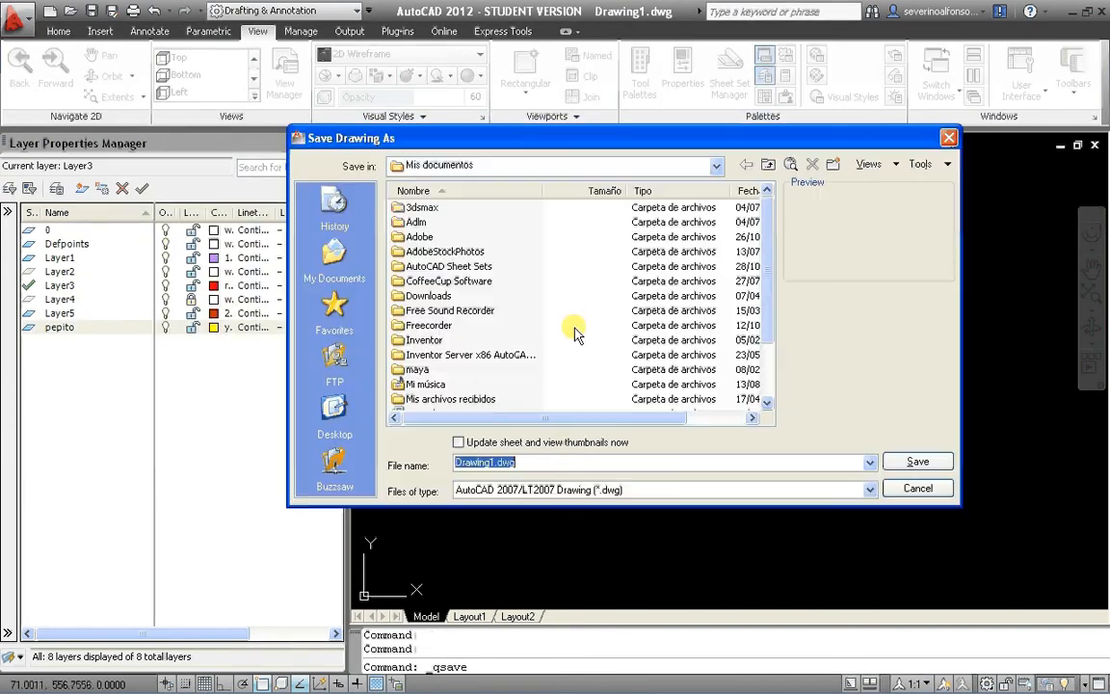
click(949, 139)
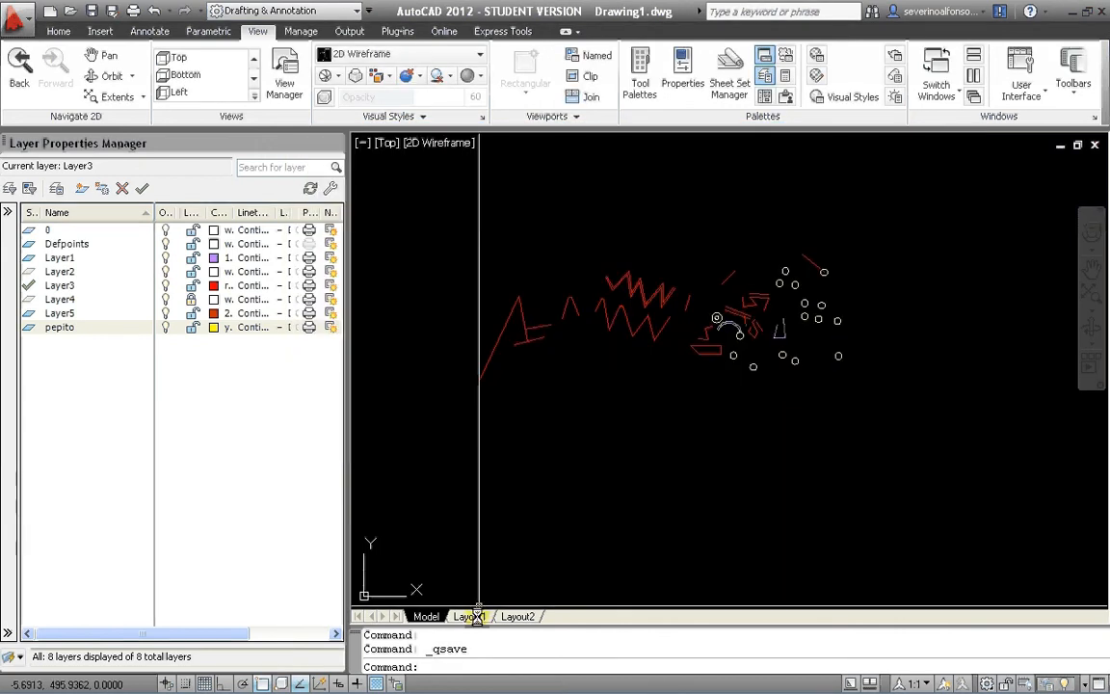
Return to Layout1, close the layer manager and inspect the recolored objects in the viewports.
click(471, 617)
click(336, 143)
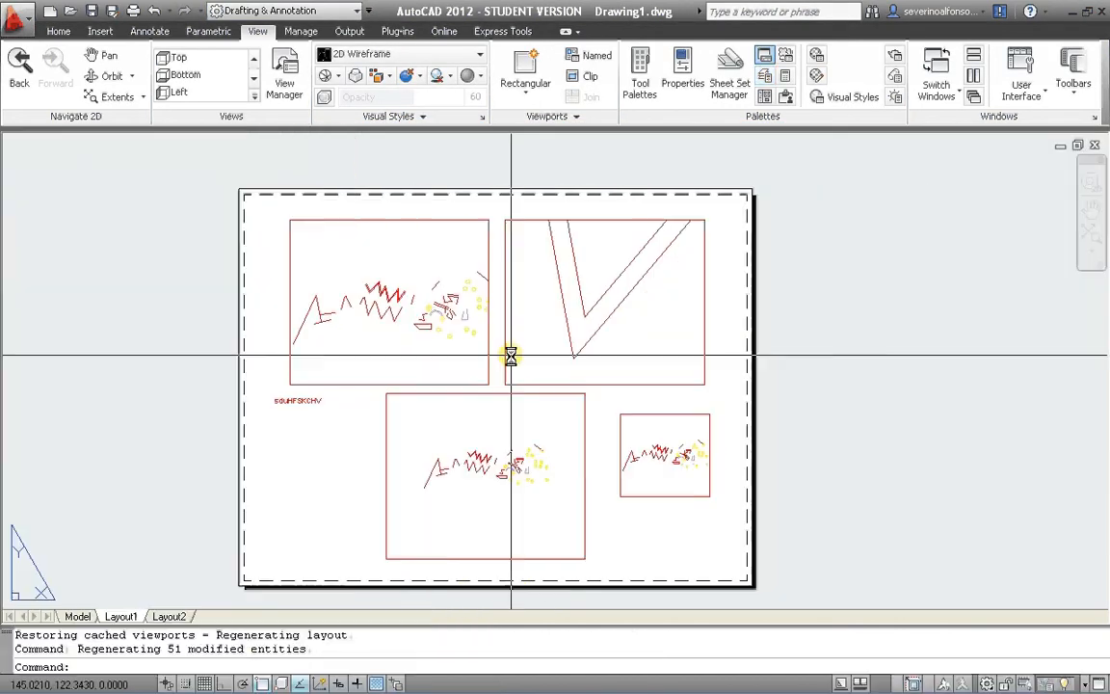
scroll(285, 452, up, 5)
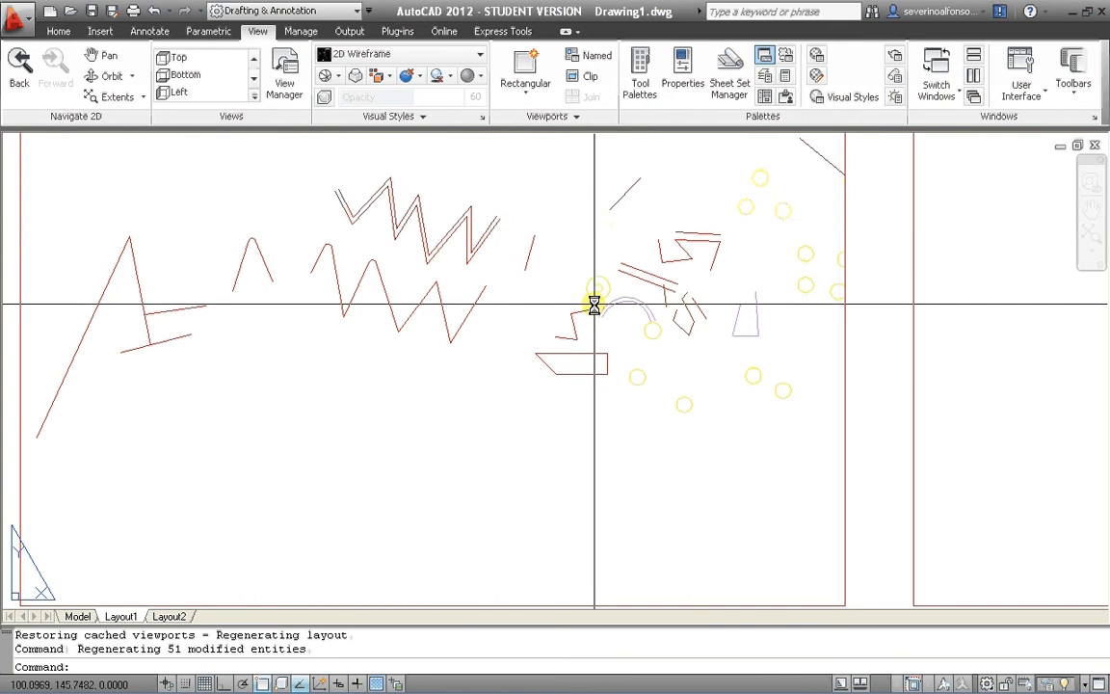
middle_drag(700, 383, 591, 362)
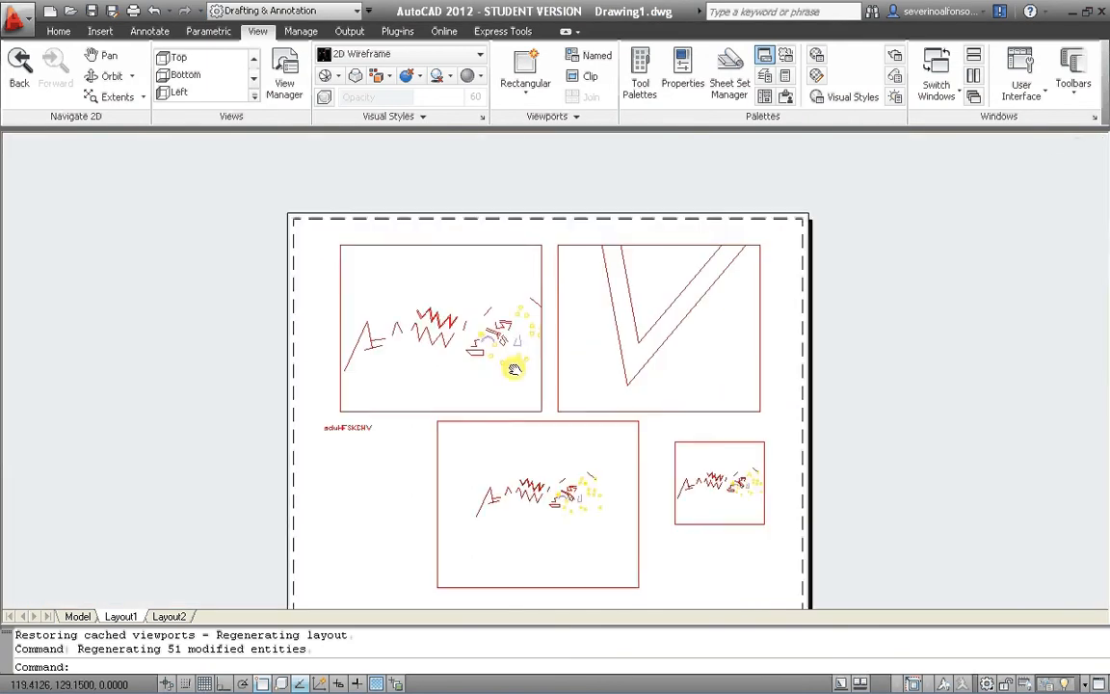
In Layout1's plot settings, create a color-dependent plot style table from scratch named SEVE1 and assign it to the current drawing.
right_click(126, 613)
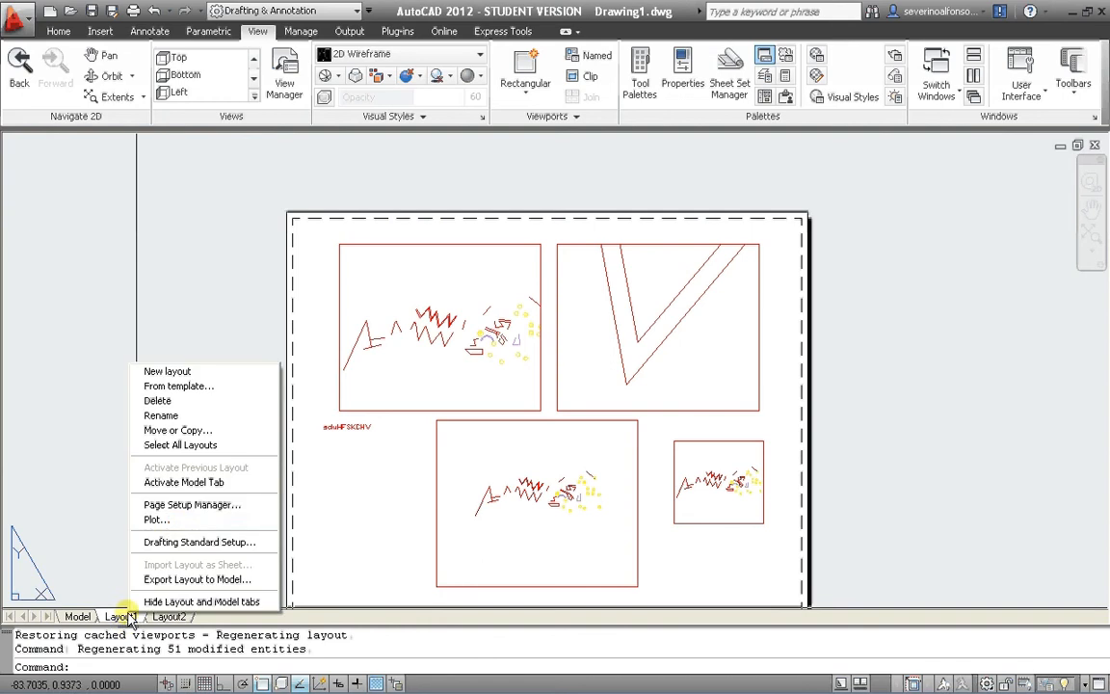
click(154, 519)
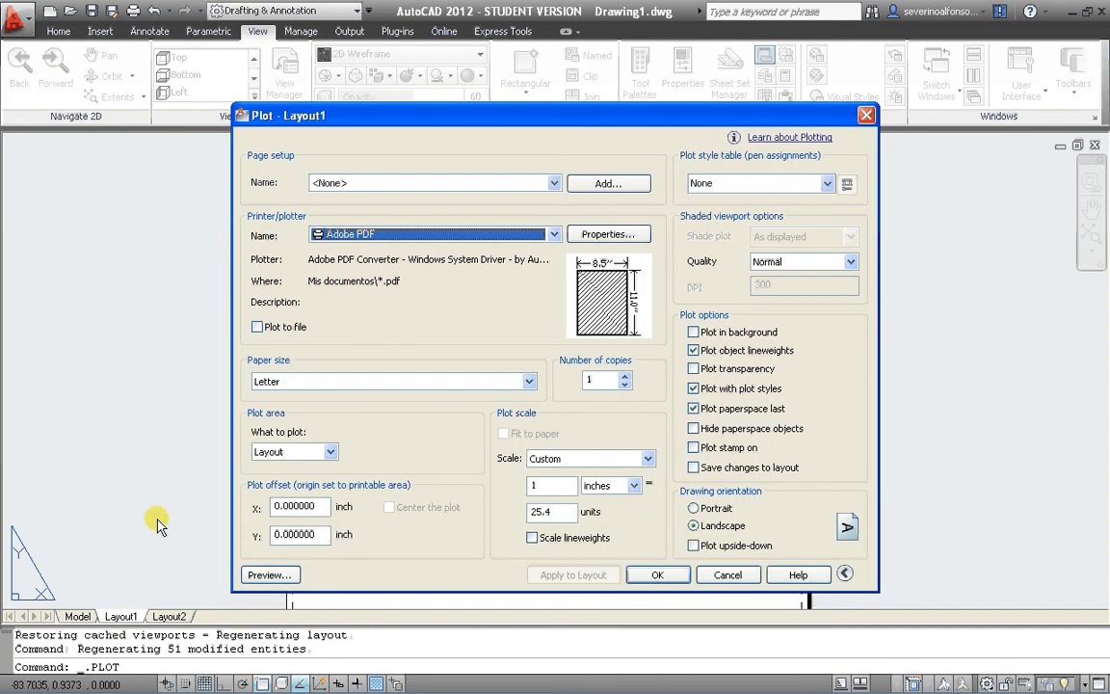
click(831, 185)
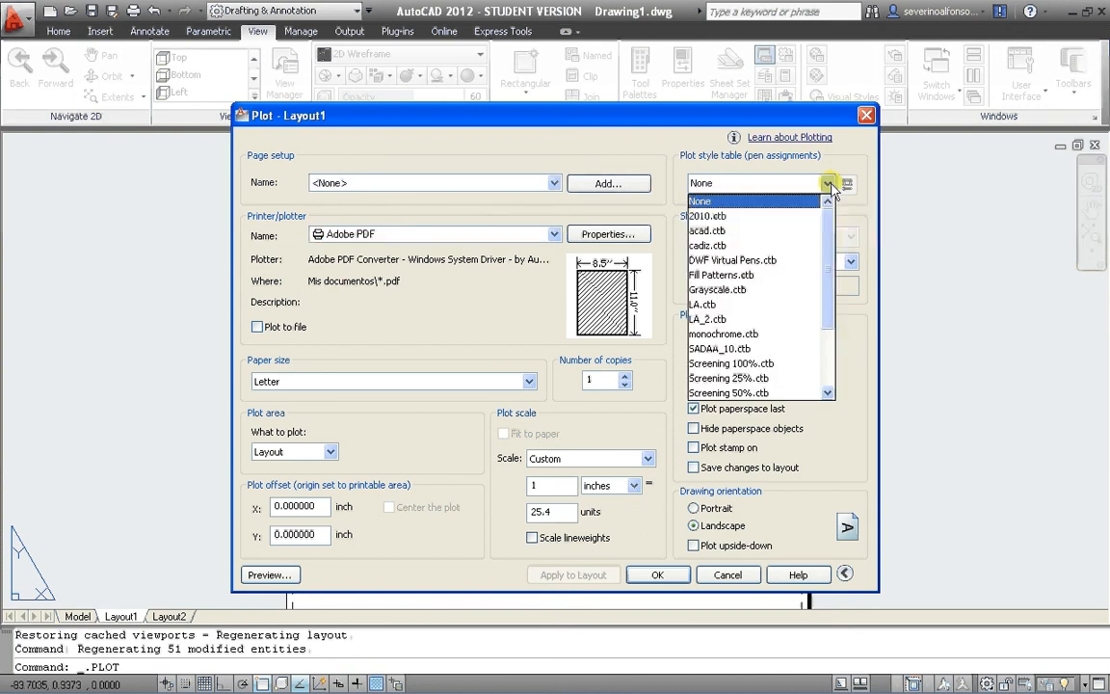
scroll(823, 309, down, 2)
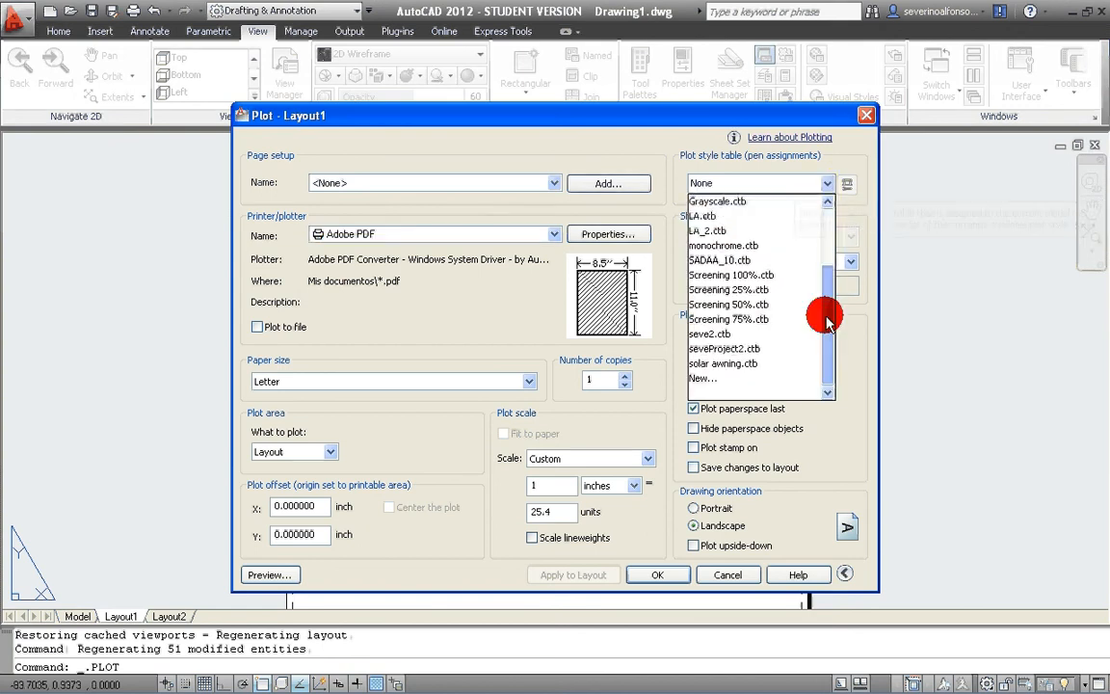
click(715, 379)
click(438, 298)
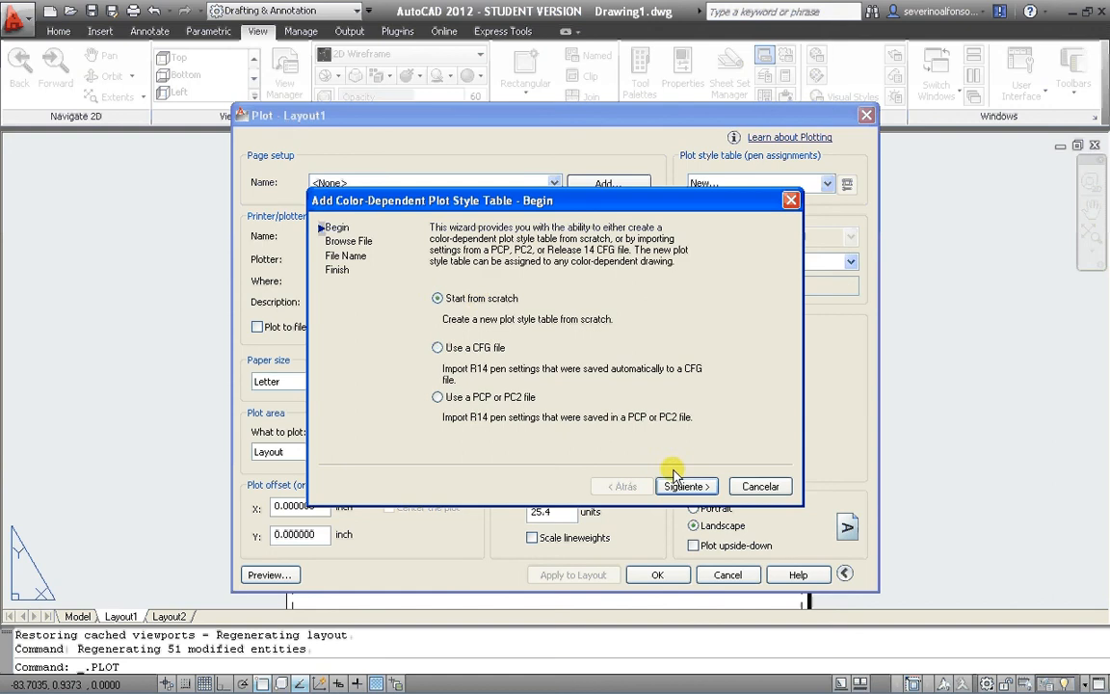
click(685, 487)
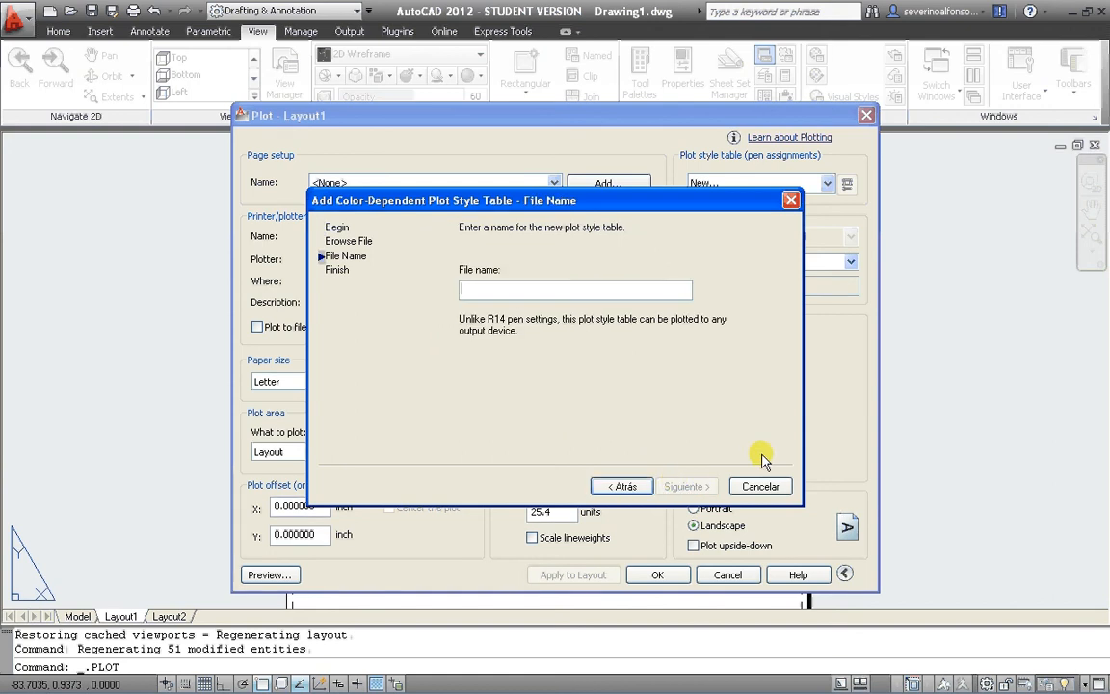
text(SEVE)
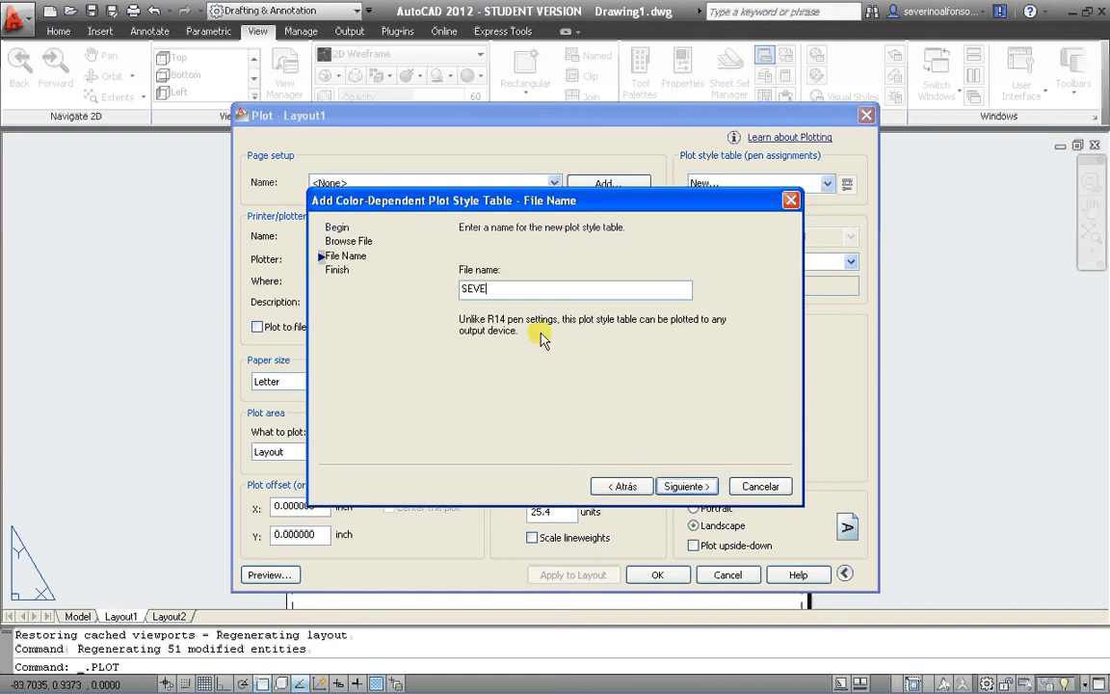
text(1)
click(699, 487)
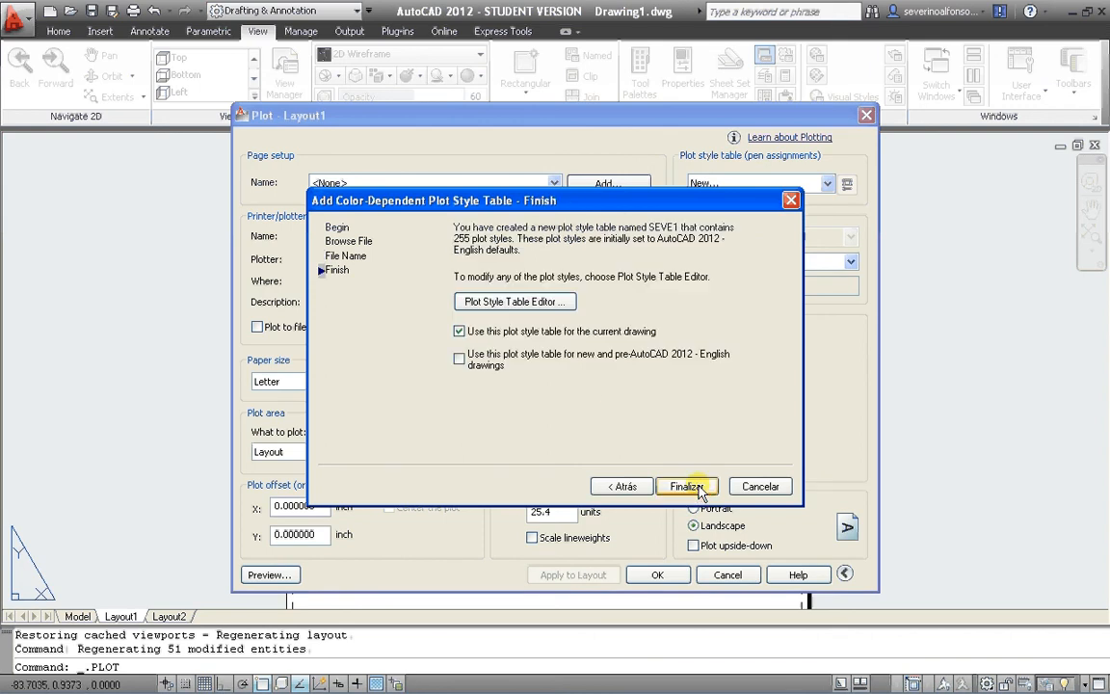
click(699, 487)
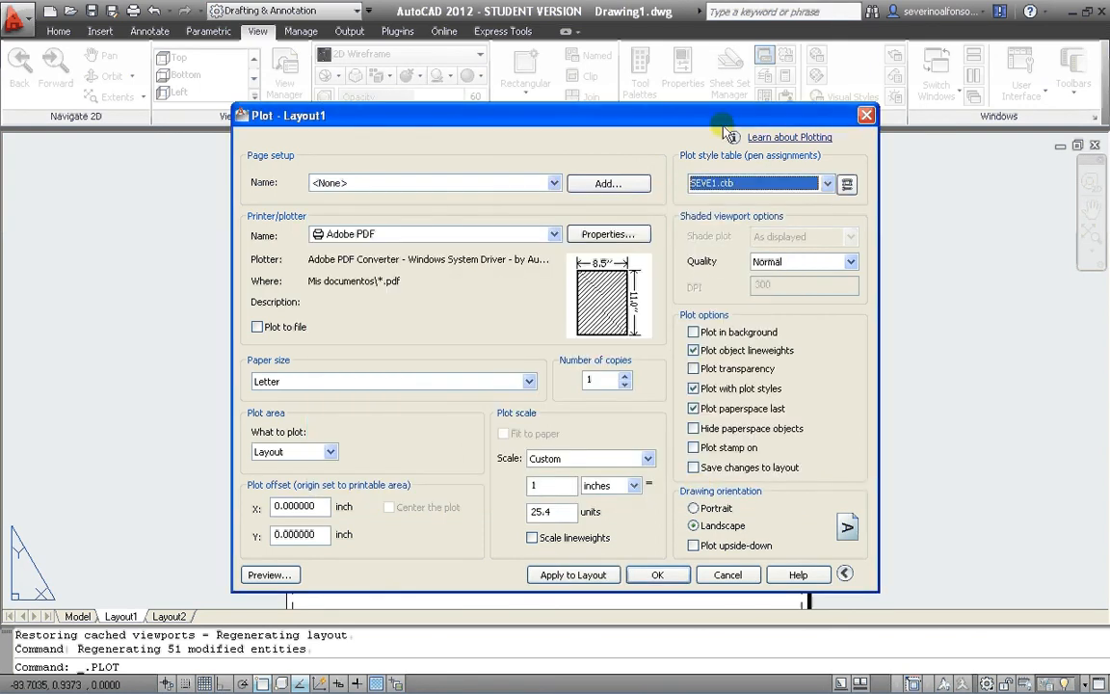
Open the SEVE1.ctb plot style table for editing and set the plotted color of Color 1 to Black.
drag(710, 121, 681, 112)
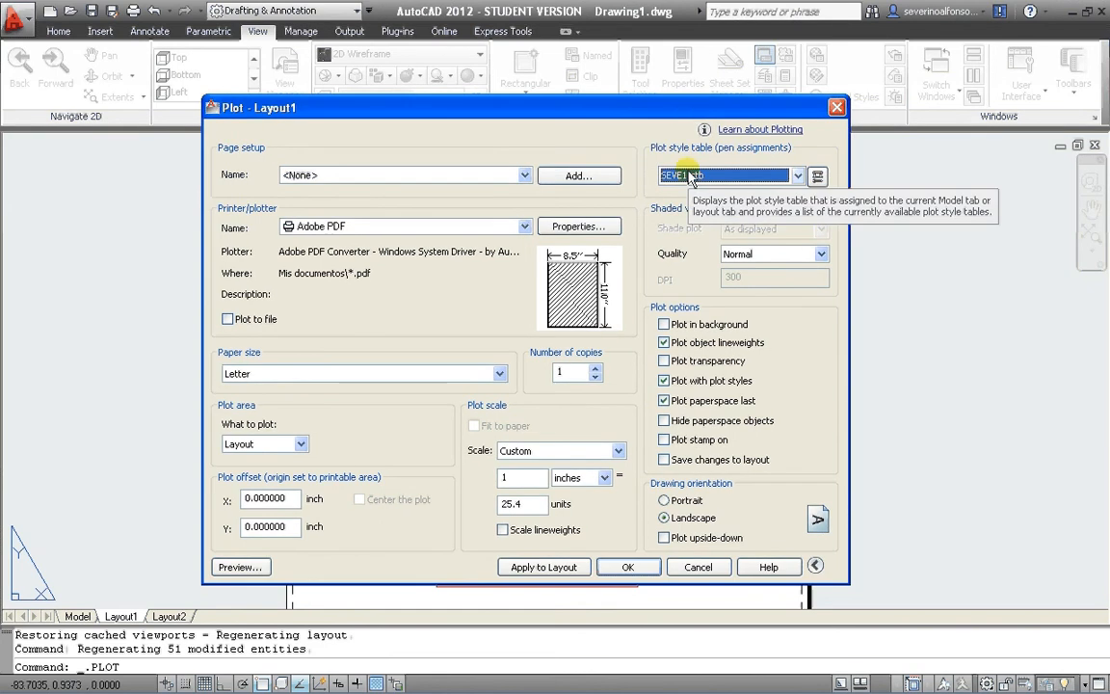
click(817, 178)
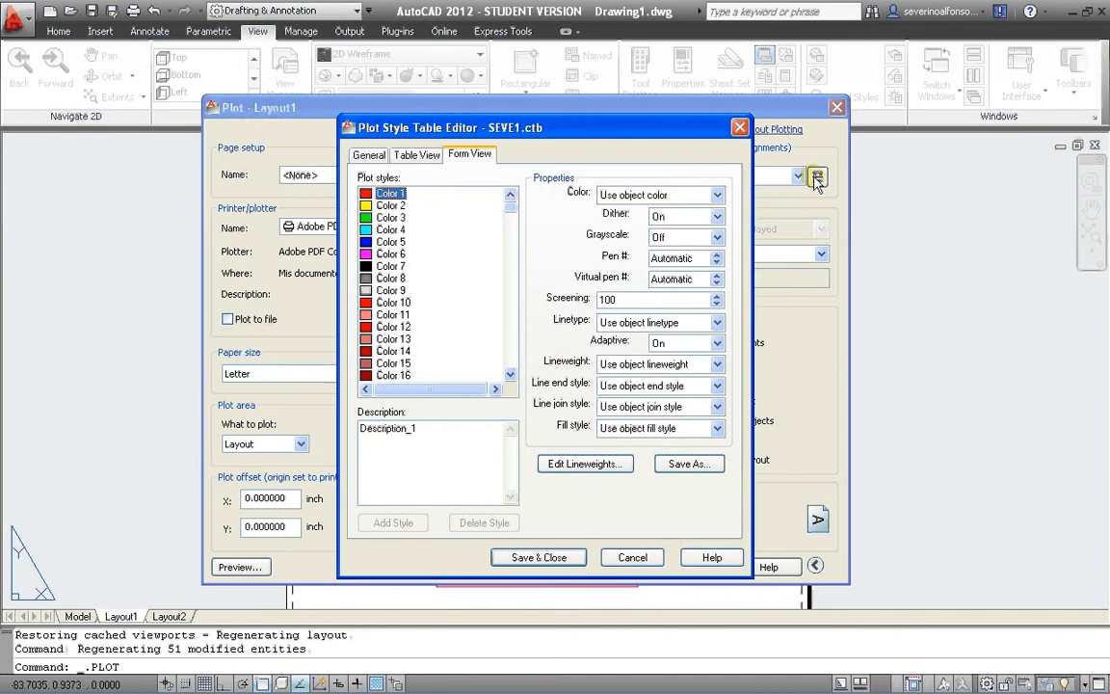
drag(564, 127, 425, 86)
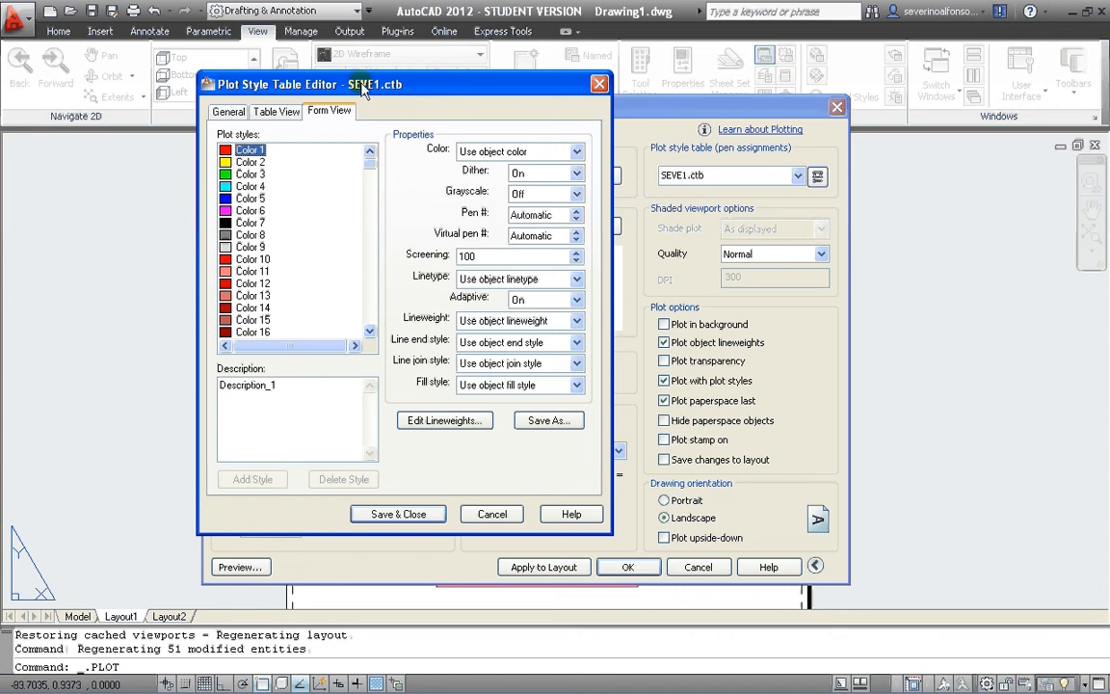
drag(320, 83, 522, 95)
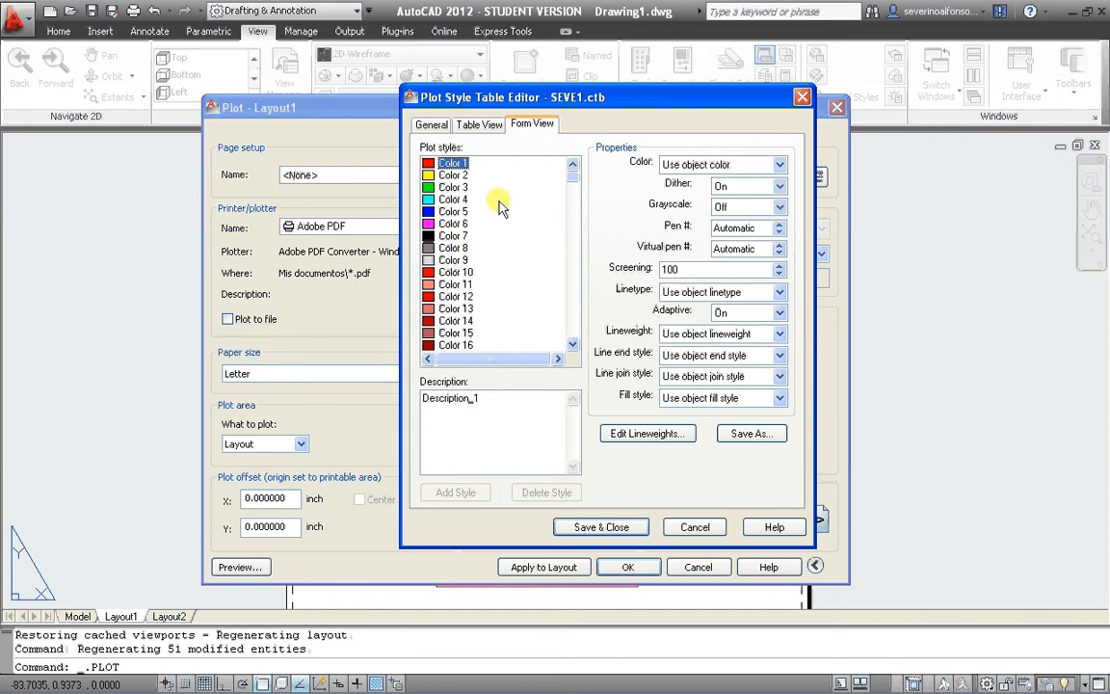
drag(568, 100, 374, 109)
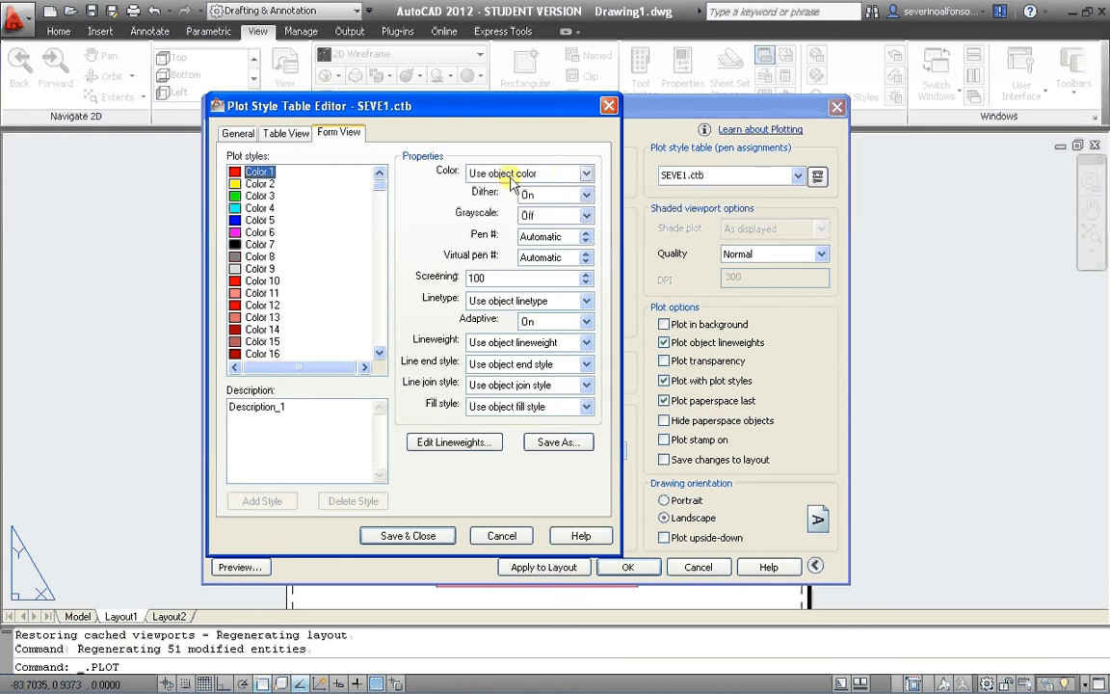
click(586, 172)
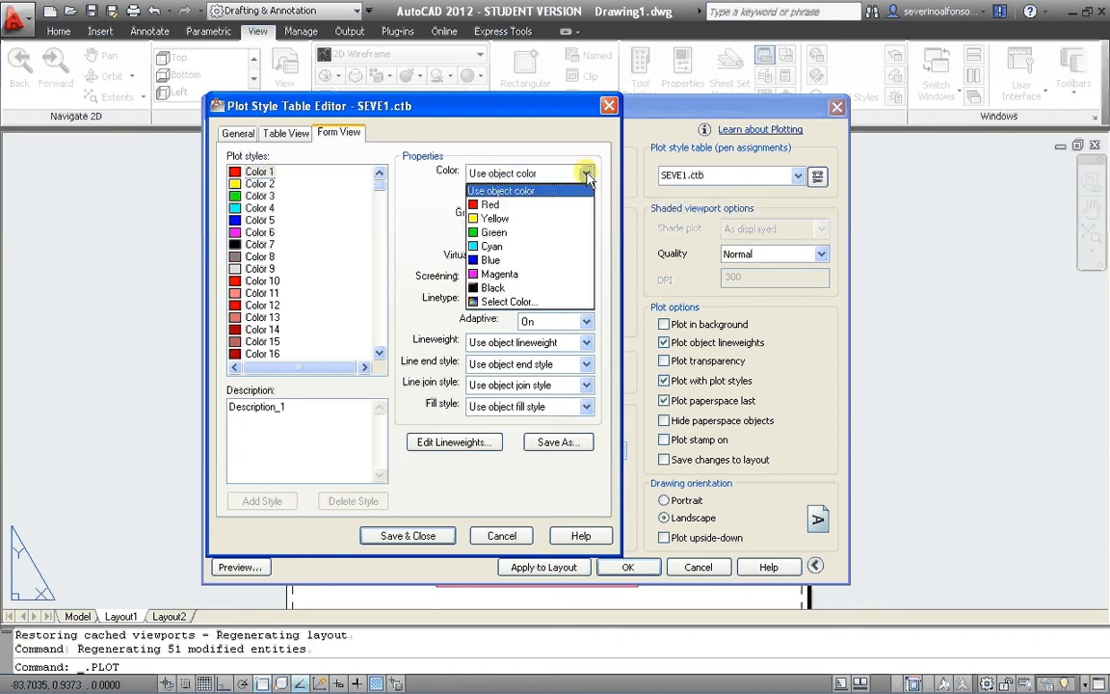
click(496, 287)
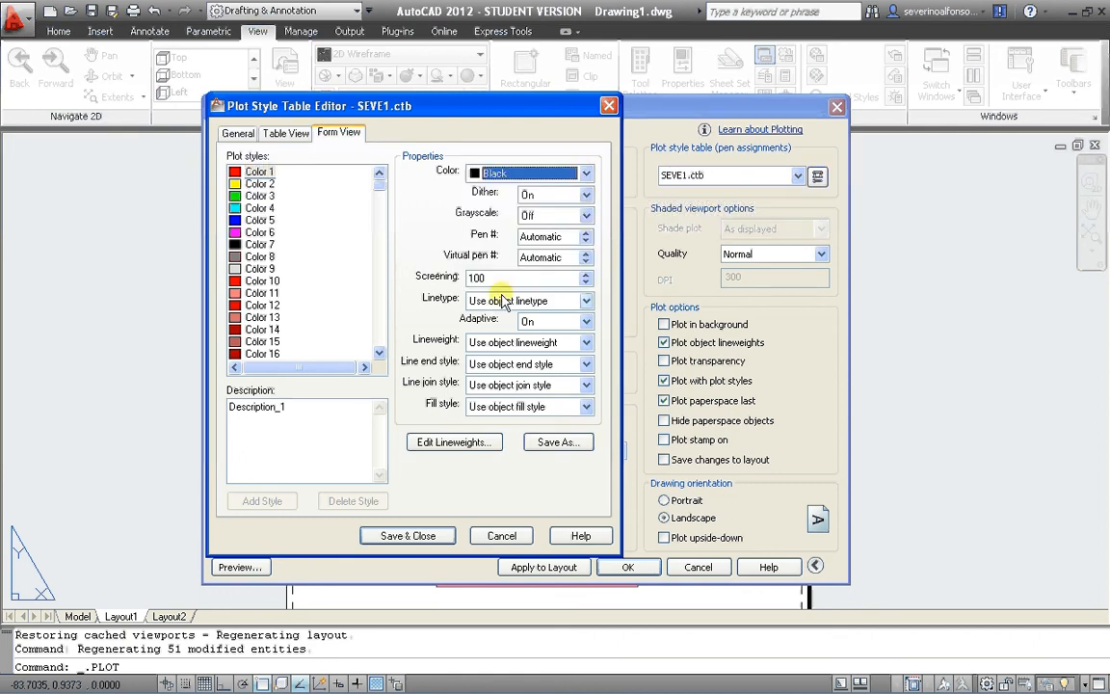
click(522, 173)
click(510, 303)
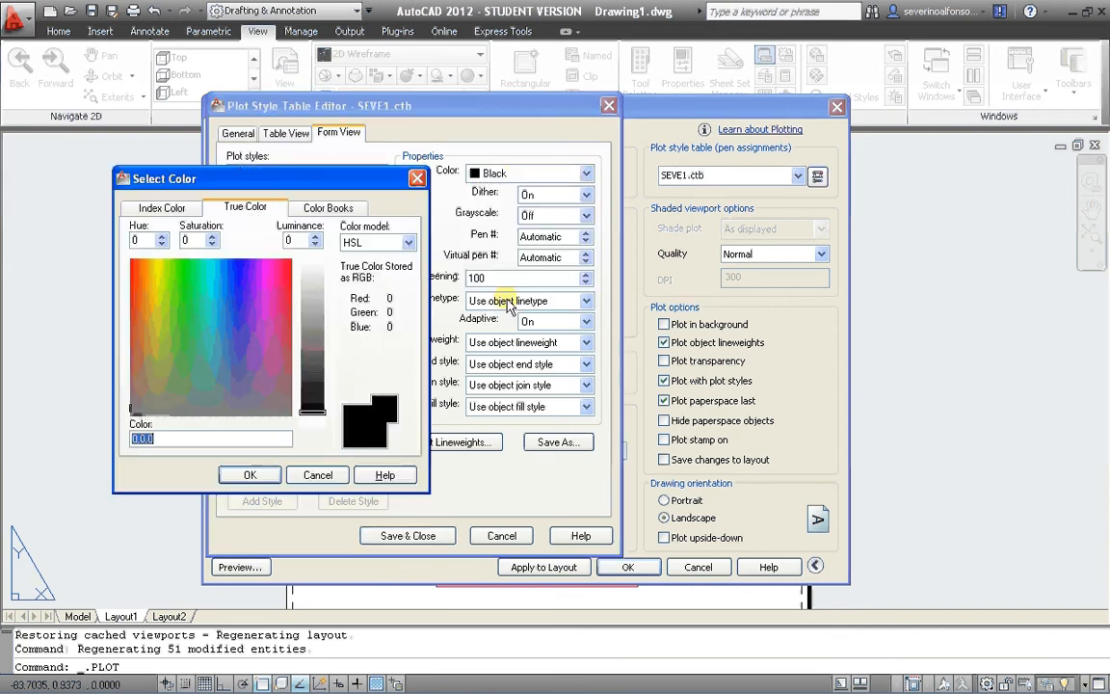
click(417, 179)
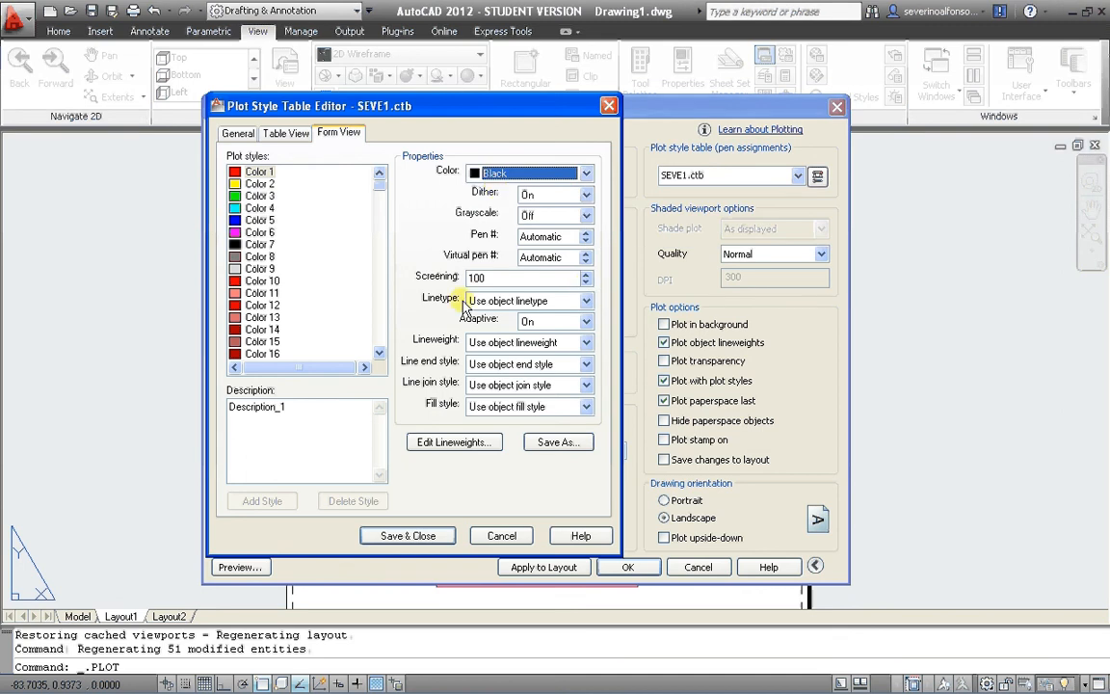
Set the linetype of Color 1 to Solid and its lineweight to 0.2000 mm.
click(586, 300)
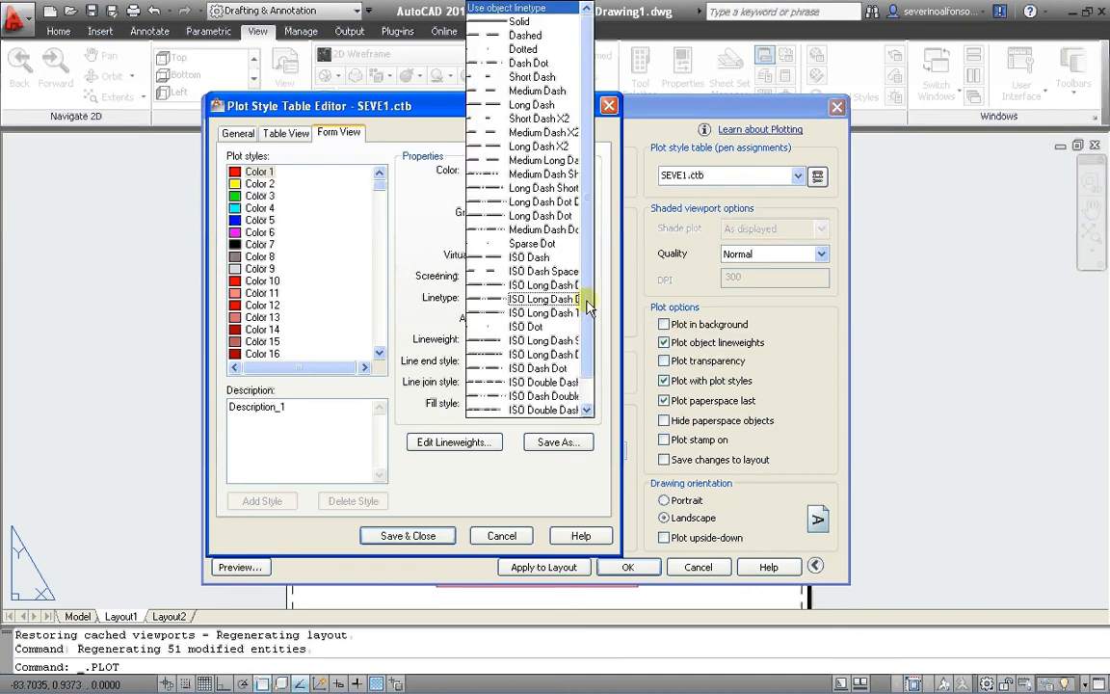
click(531, 21)
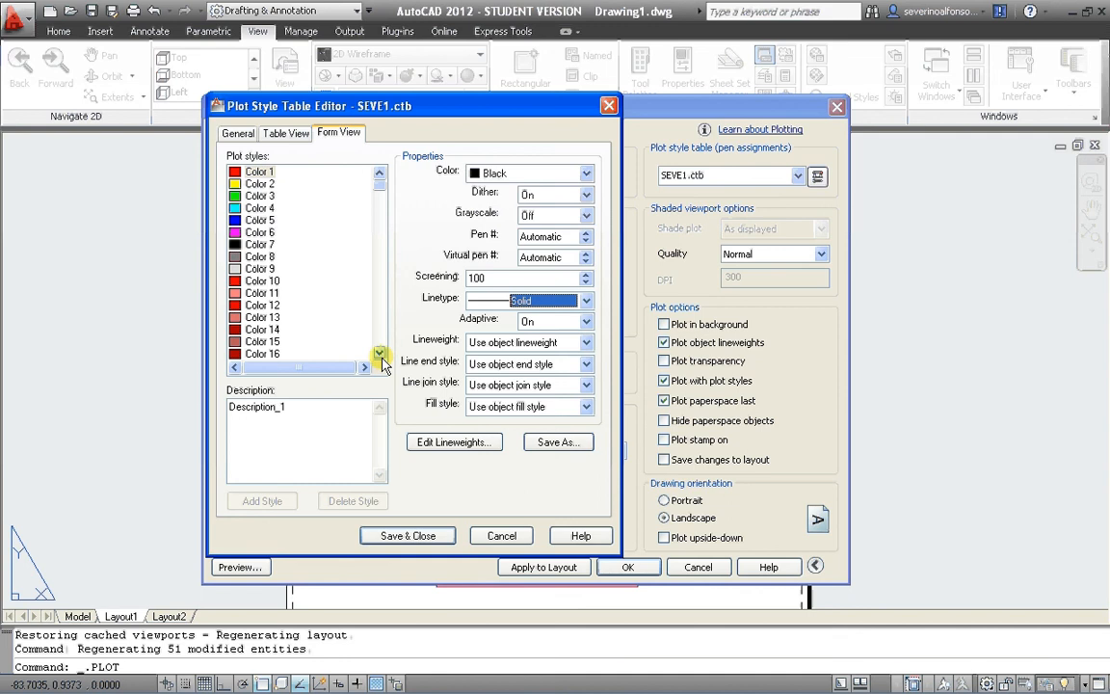
click(585, 342)
scroll(578, 386, down, 3)
click(569, 404)
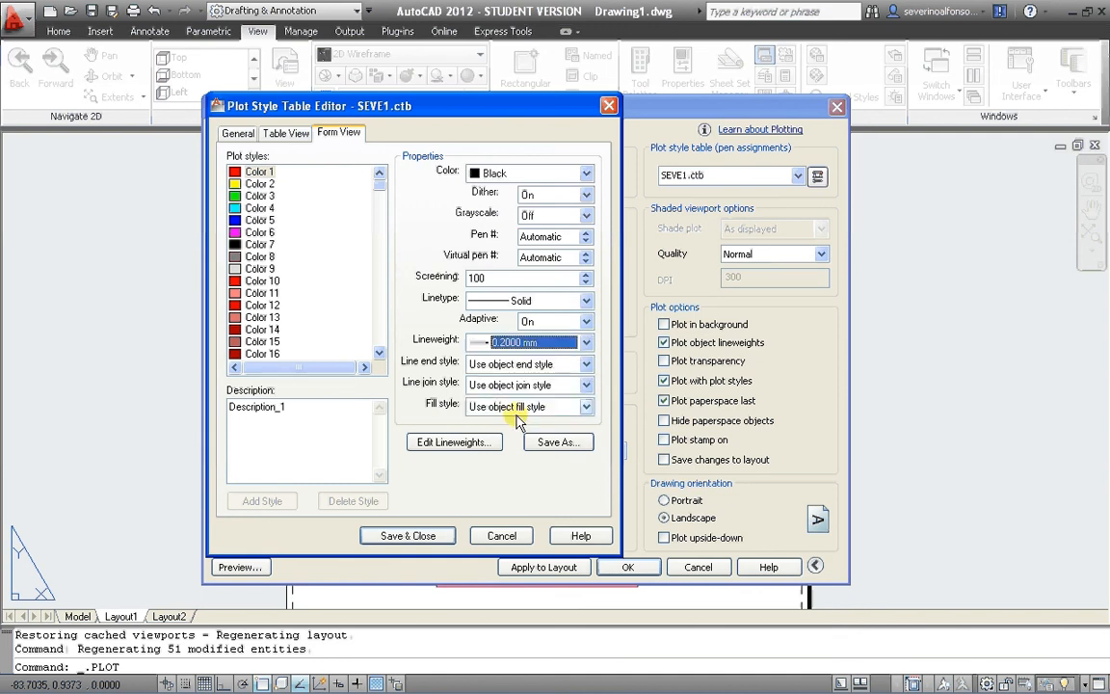
click(586, 342)
click(586, 360)
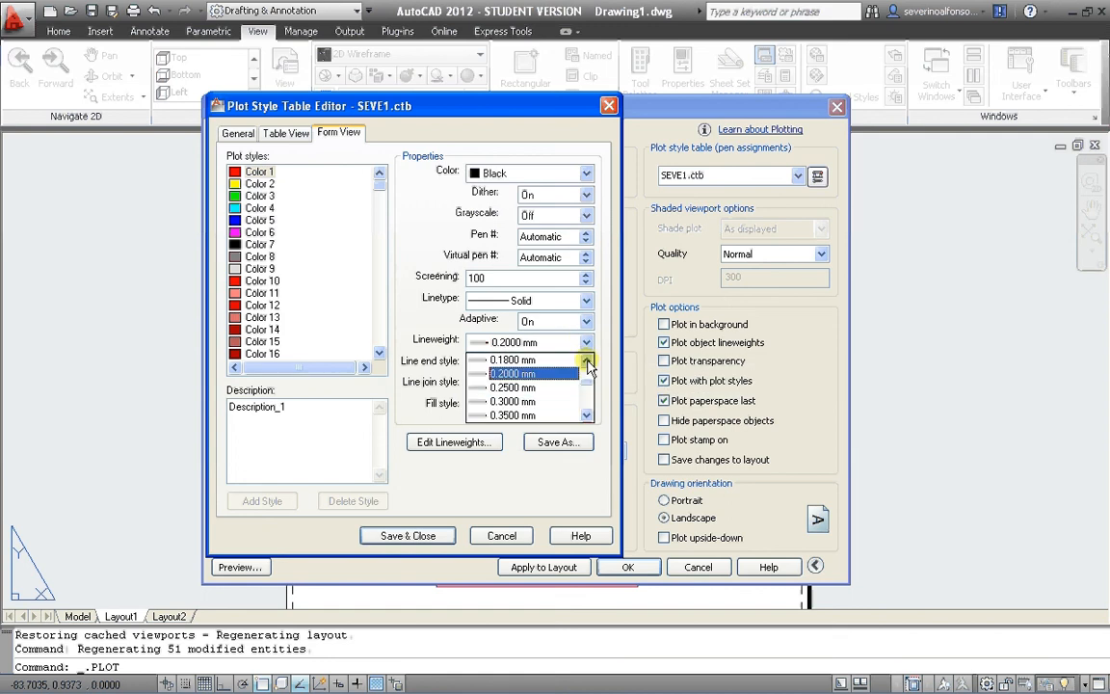
click(586, 361)
click(586, 360)
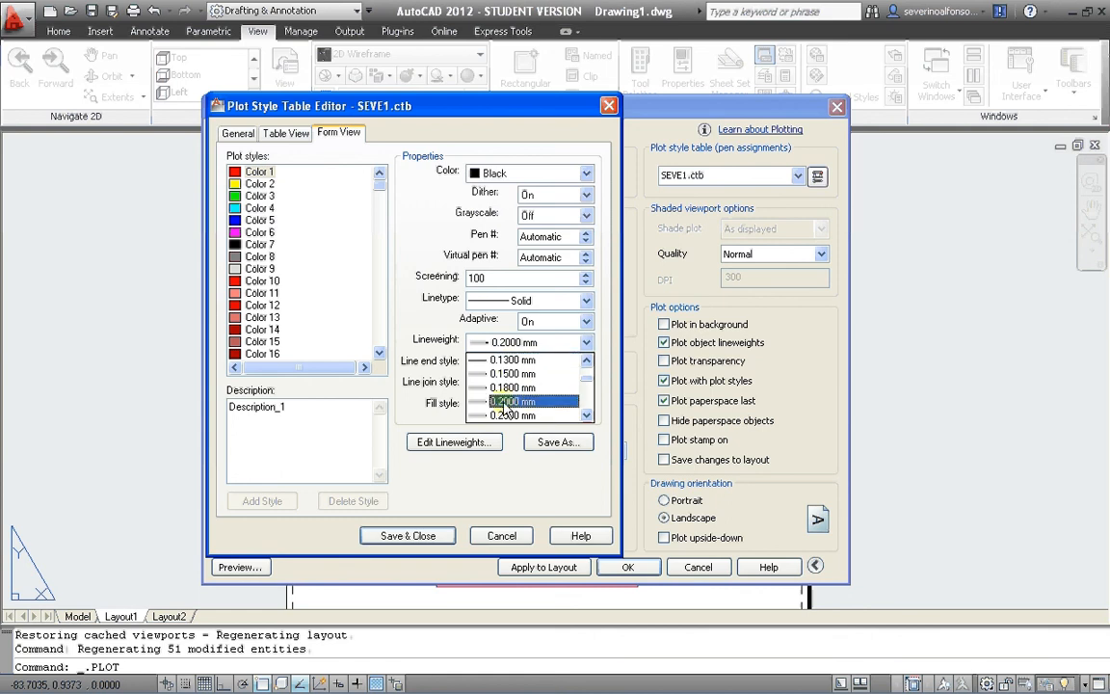
click(519, 402)
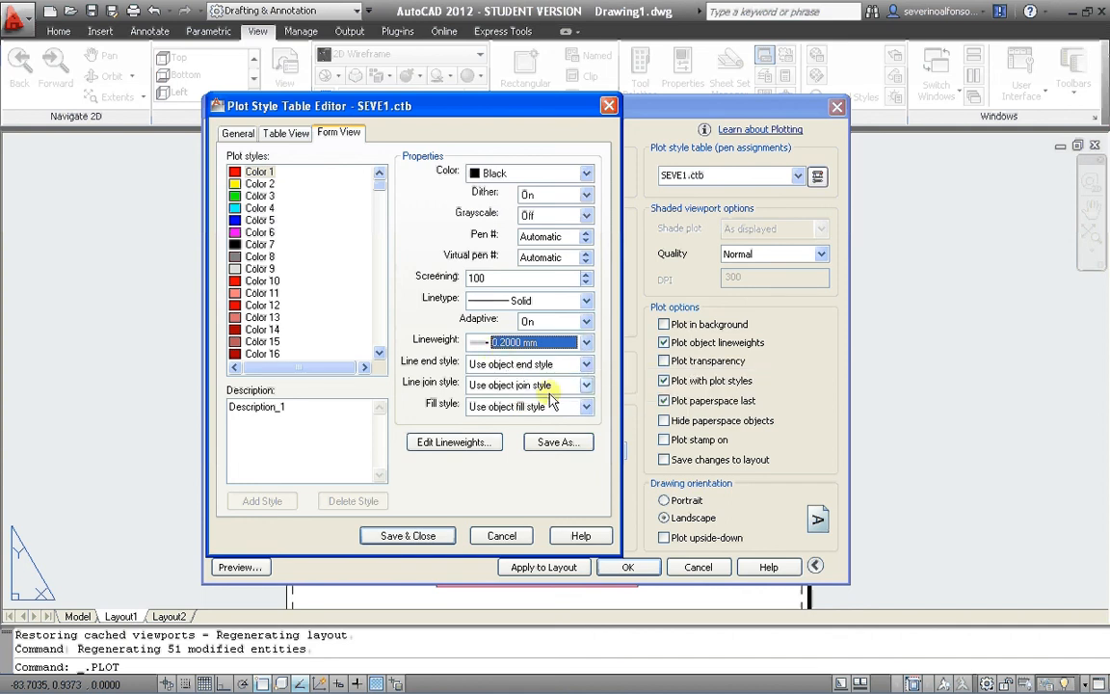
click(585, 364)
click(588, 368)
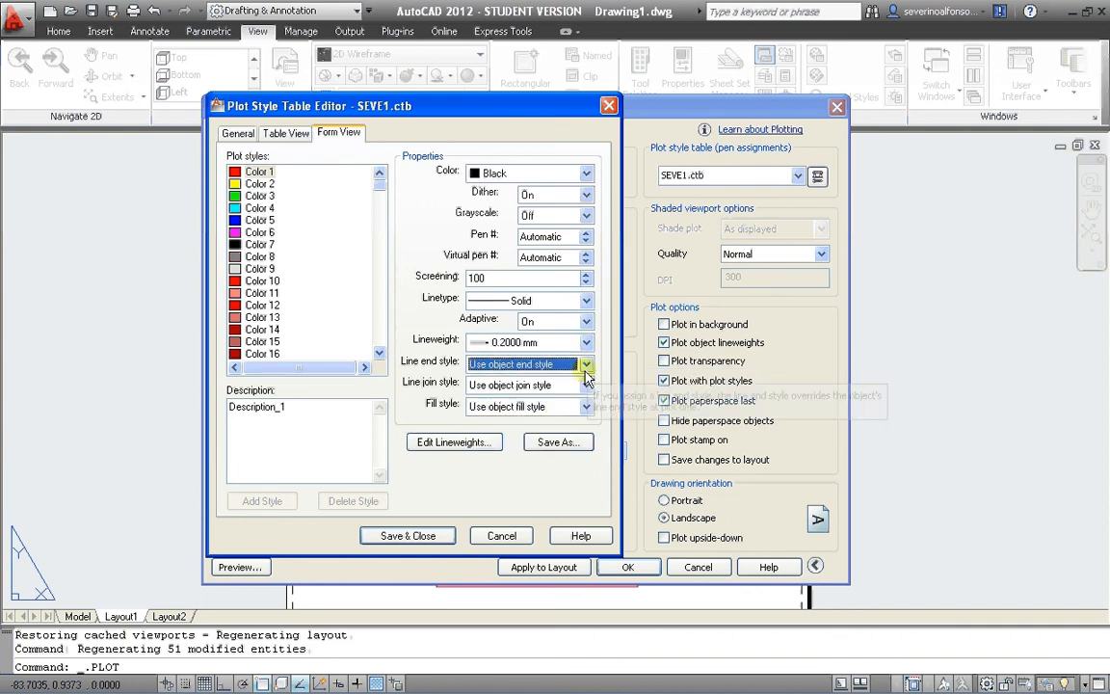
click(586, 383)
click(587, 384)
click(587, 408)
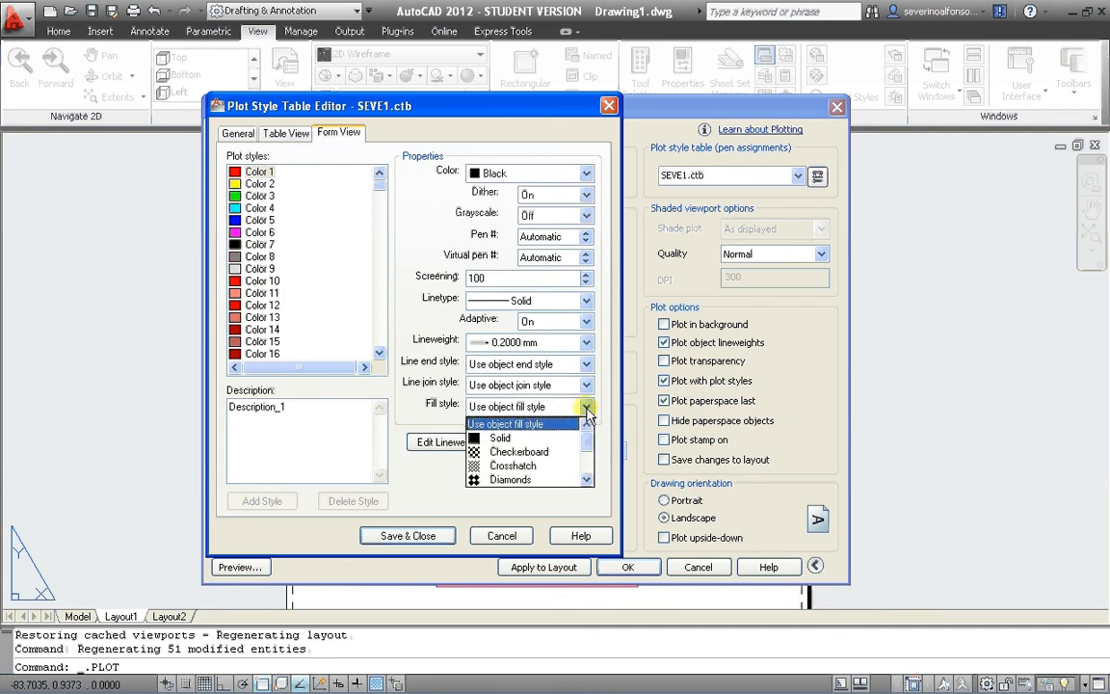
click(587, 408)
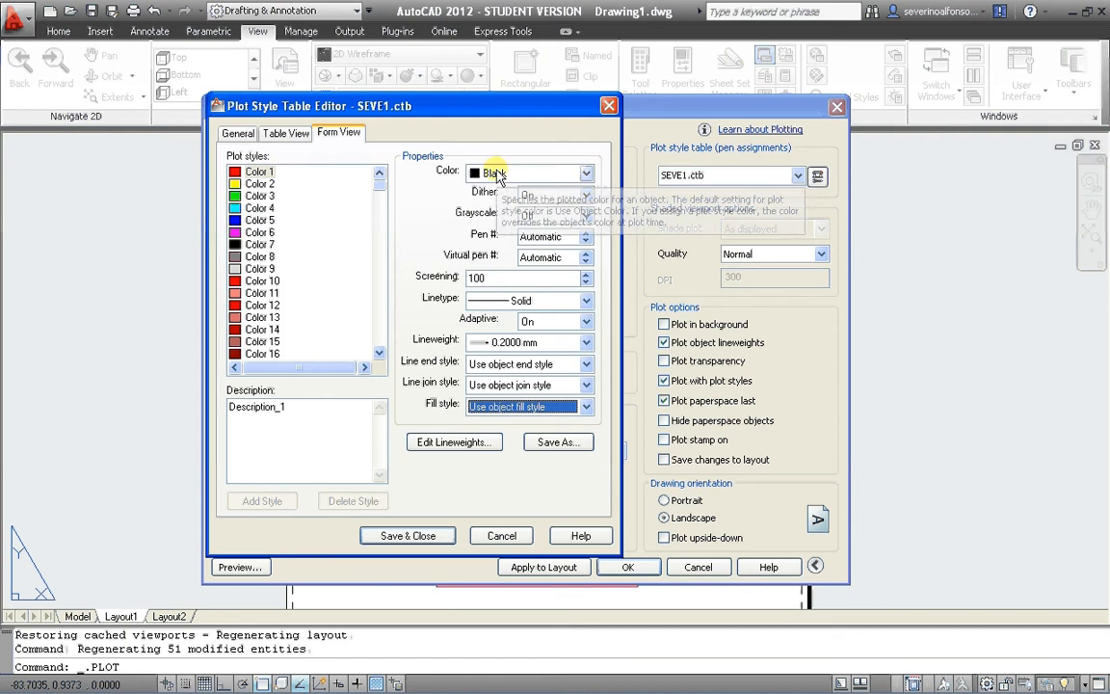
Set the plotted color of Color 2 to the custom grayish-violet true color 126,115,156.
click(259, 184)
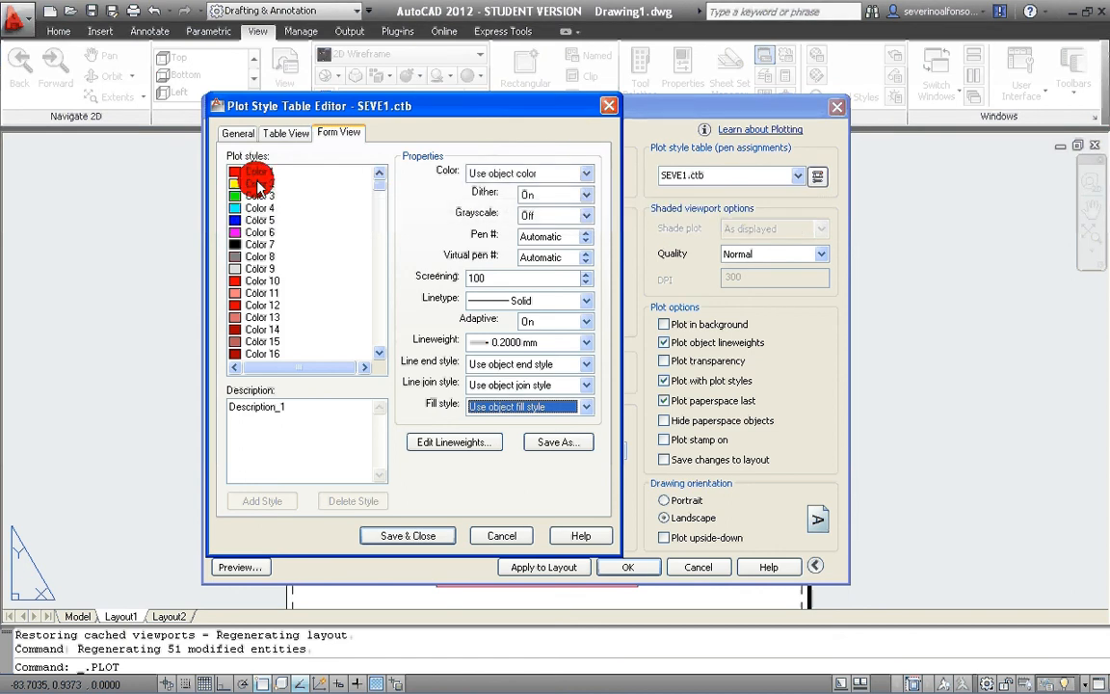
click(525, 174)
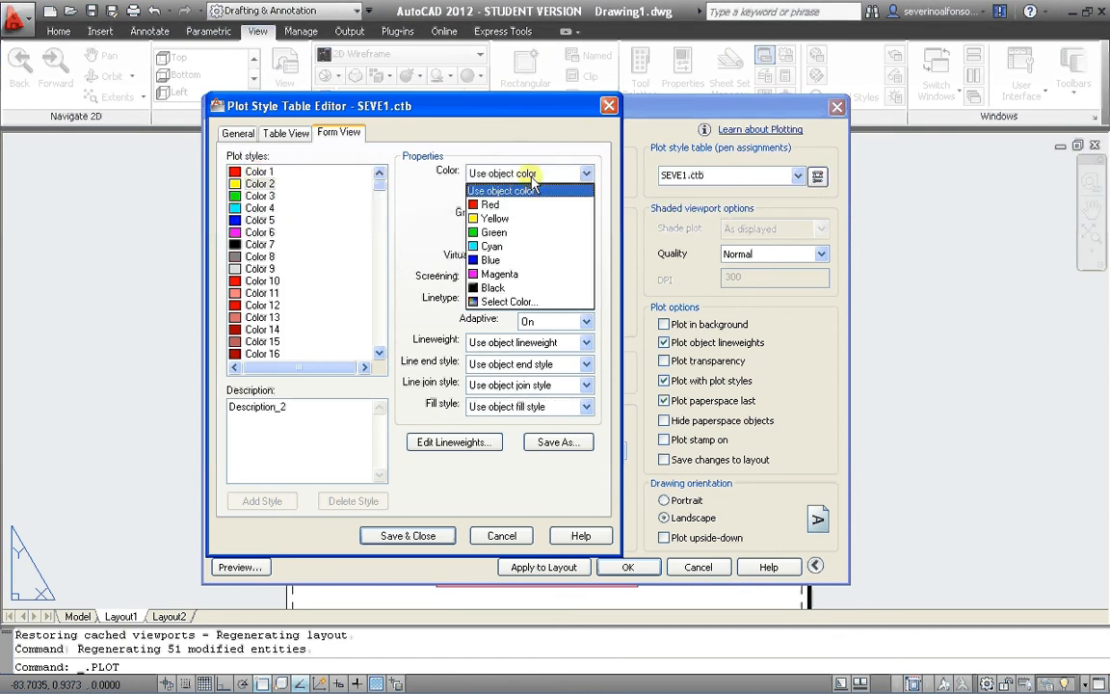
click(523, 301)
click(244, 387)
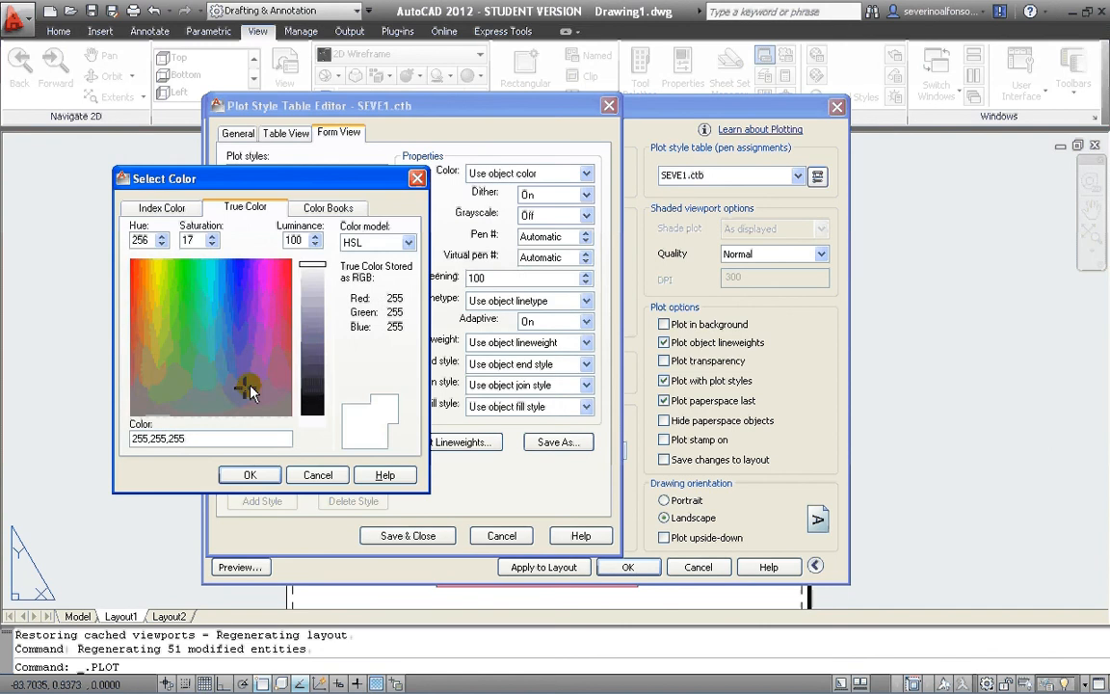
click(313, 365)
drag(315, 370, 315, 333)
click(256, 475)
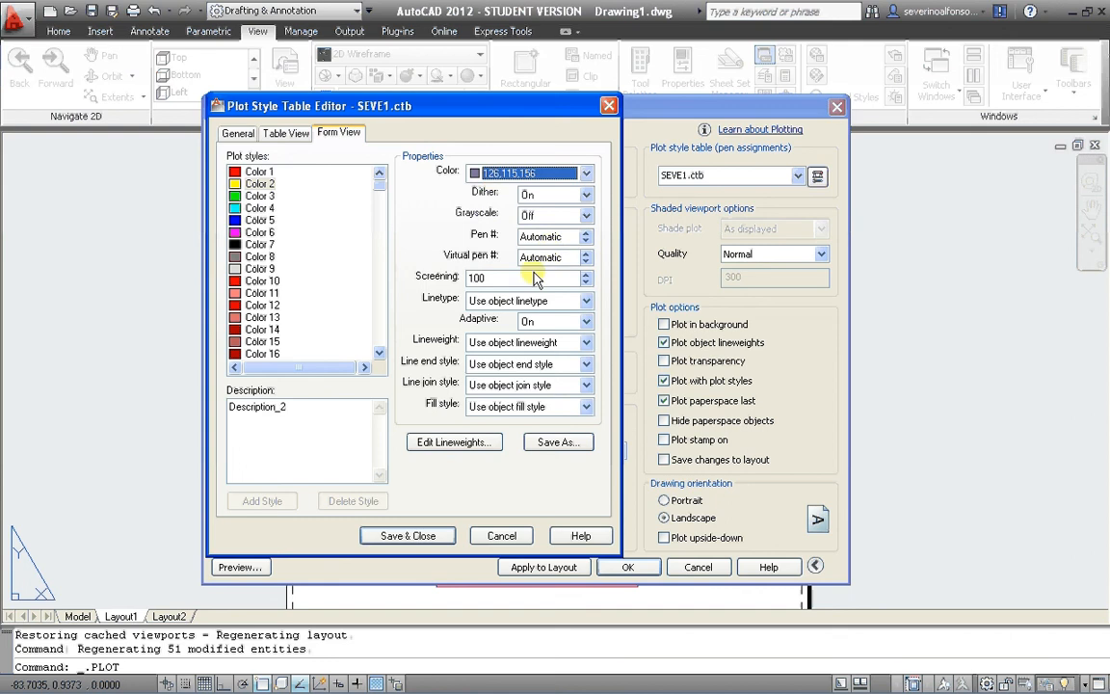
Set the linetype of Color 2 to ISO Dot and its lineweight to 0.0500 mm.
click(581, 300)
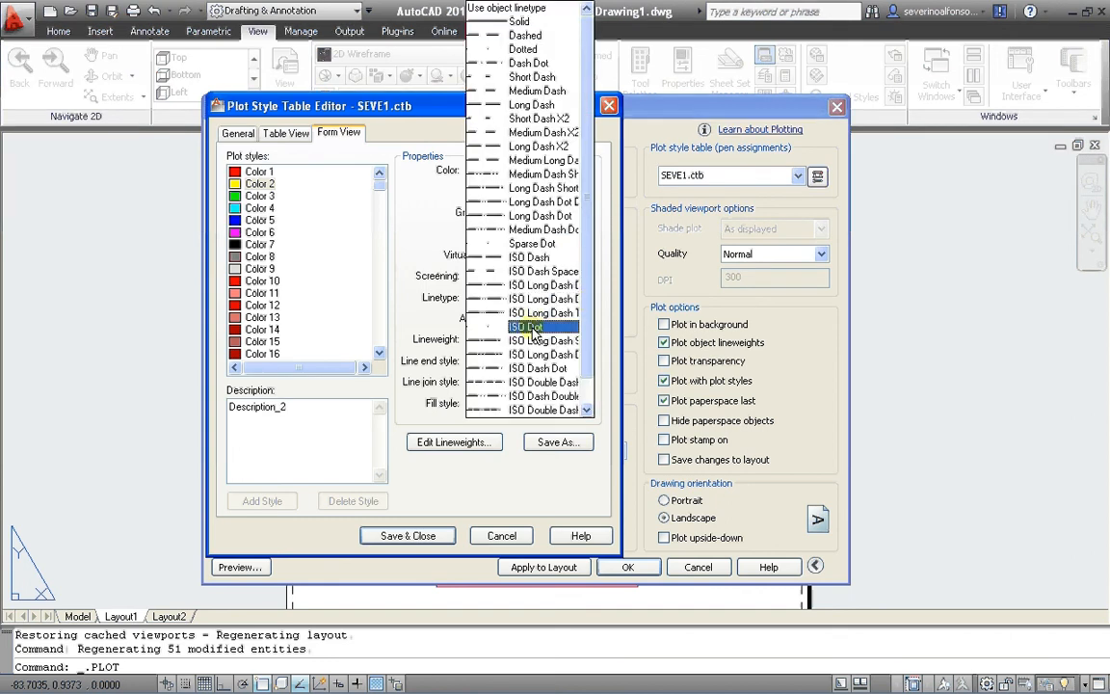
click(532, 327)
click(584, 299)
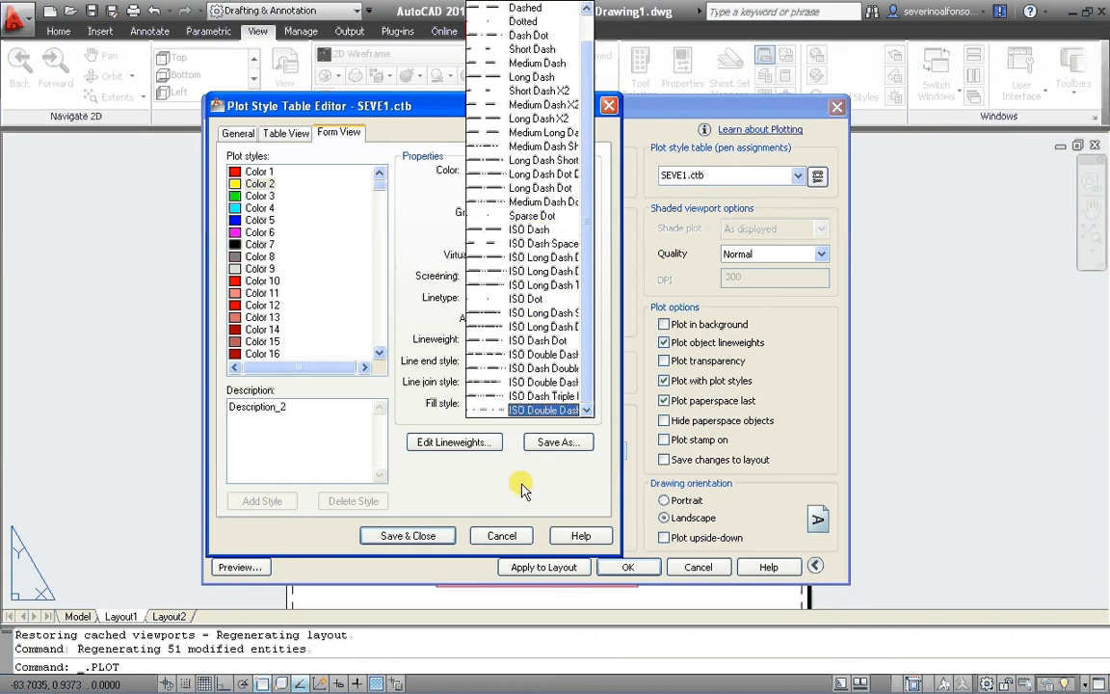
click(521, 489)
click(585, 342)
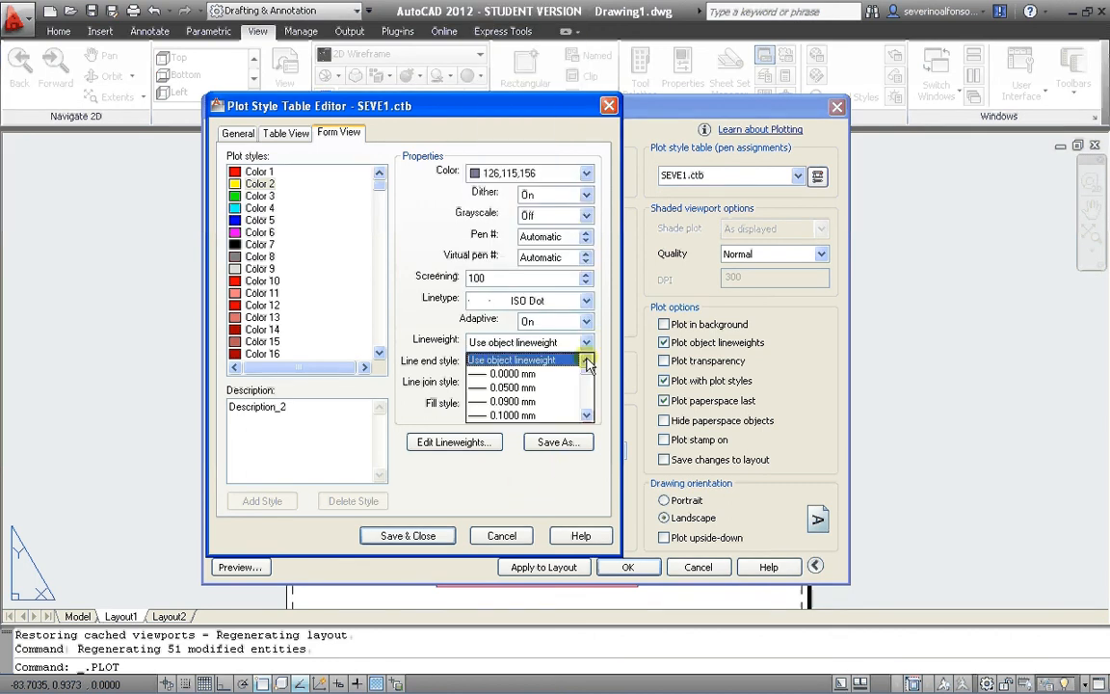
click(504, 387)
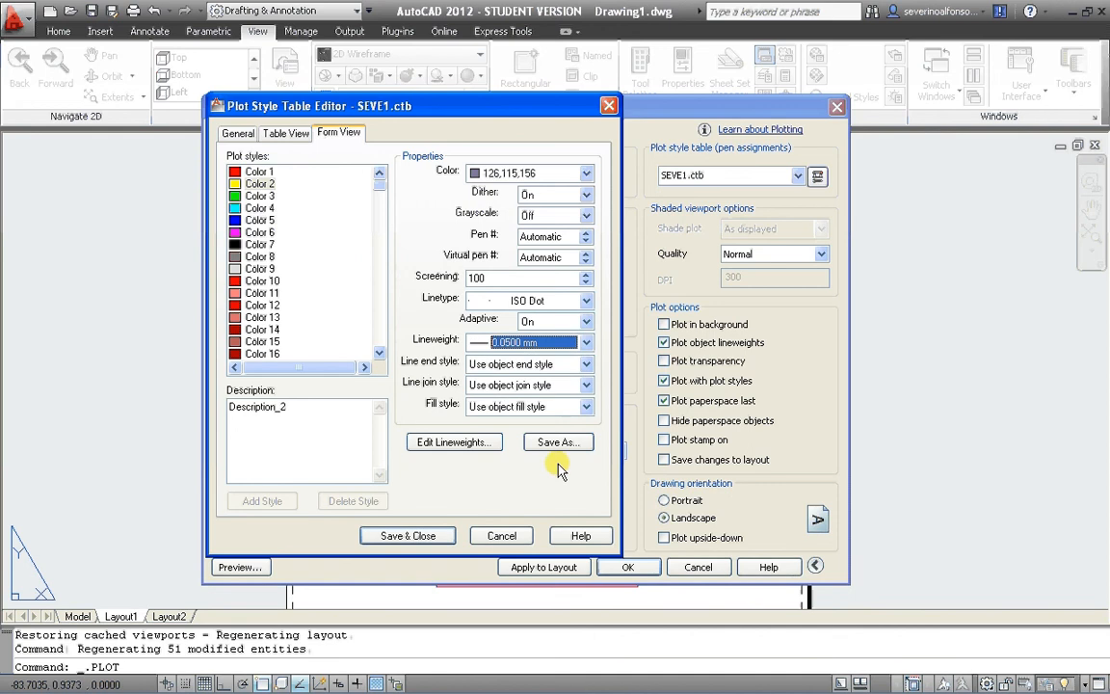
Save and close the SEVE1.ctb plot style table and apply the plot settings to Layout1.
click(424, 536)
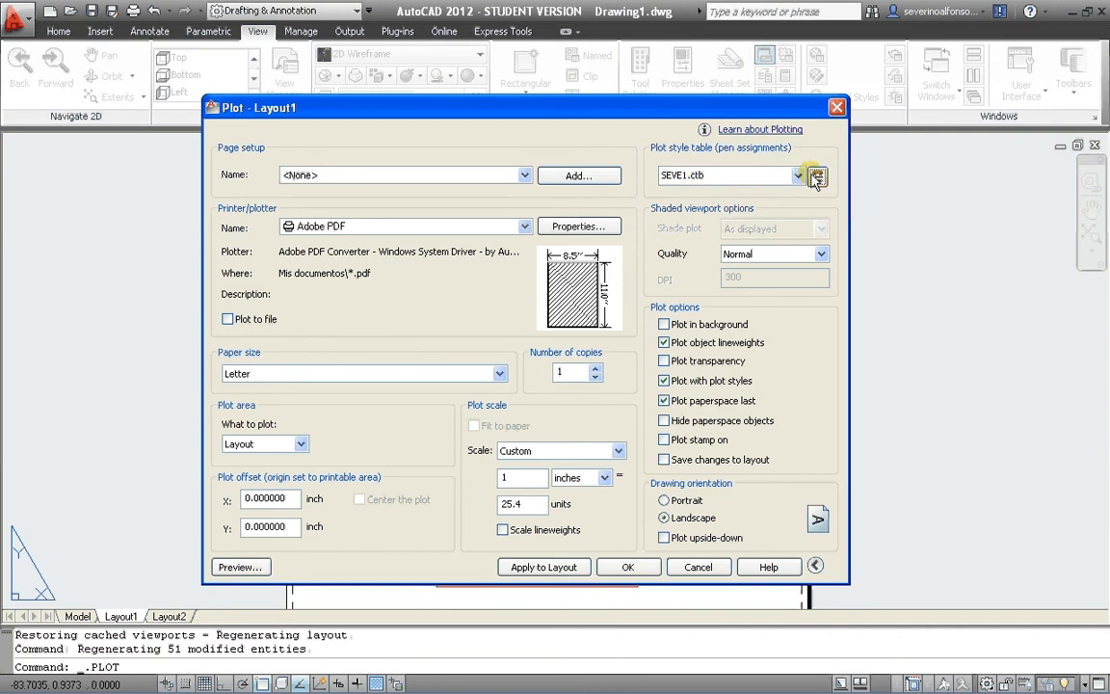
click(546, 569)
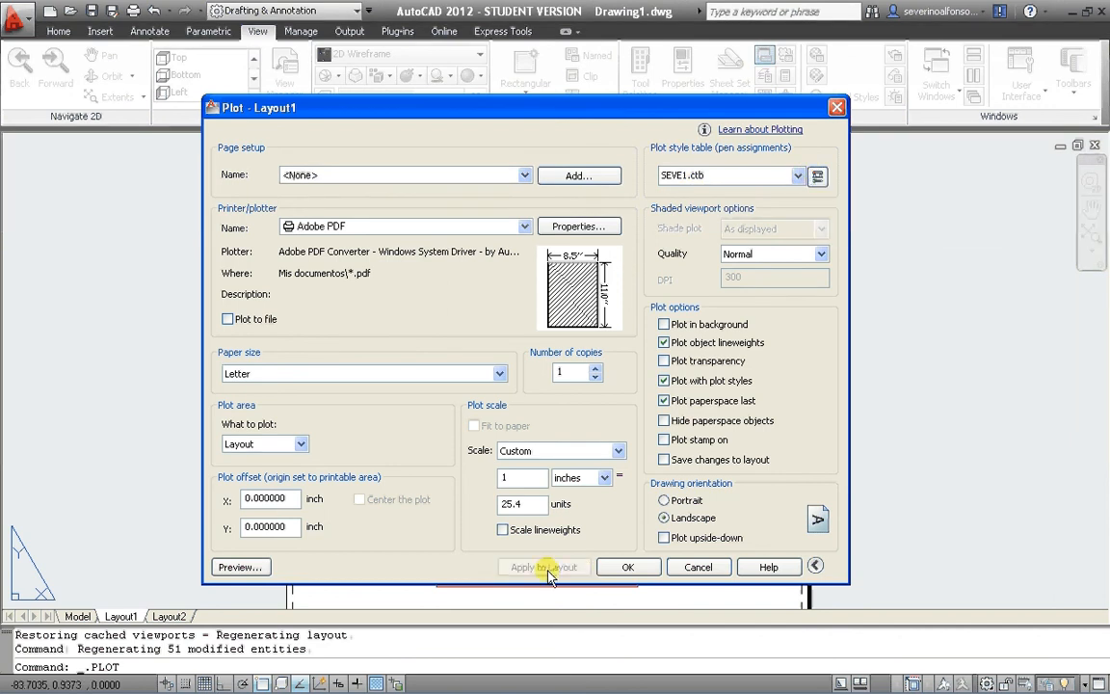
Preview the Layout1 plot and examine the plotted colors, linetypes and lineweights of the objects in the viewports.
click(254, 569)
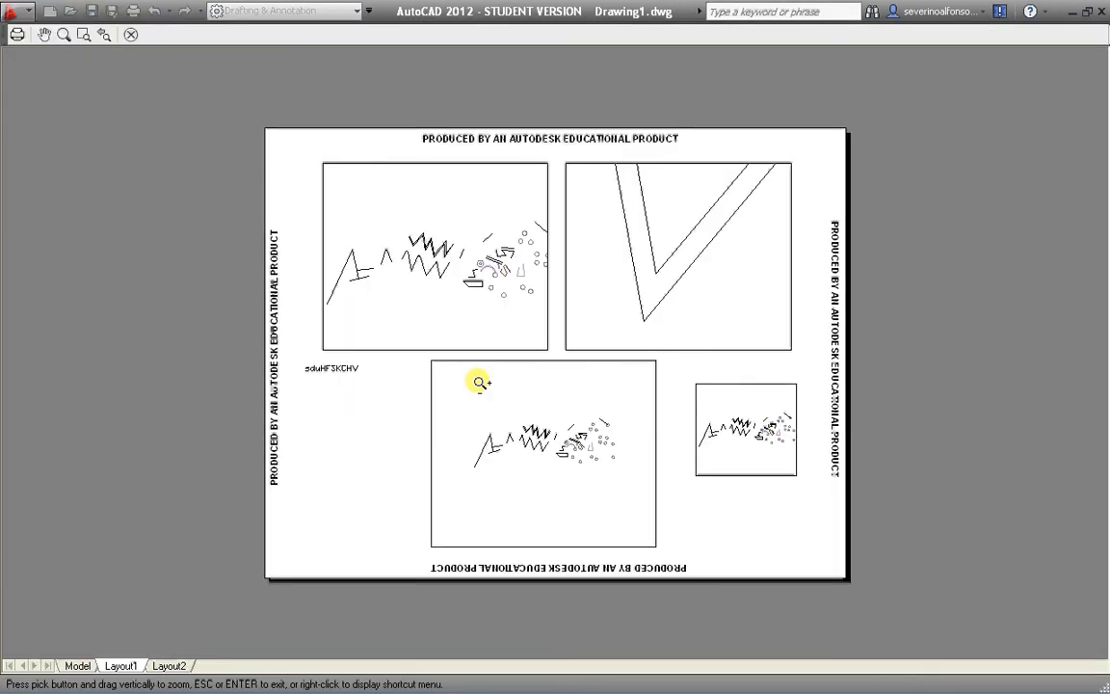
scroll(414, 269, up, 5)
scroll(675, 386, down, 4)
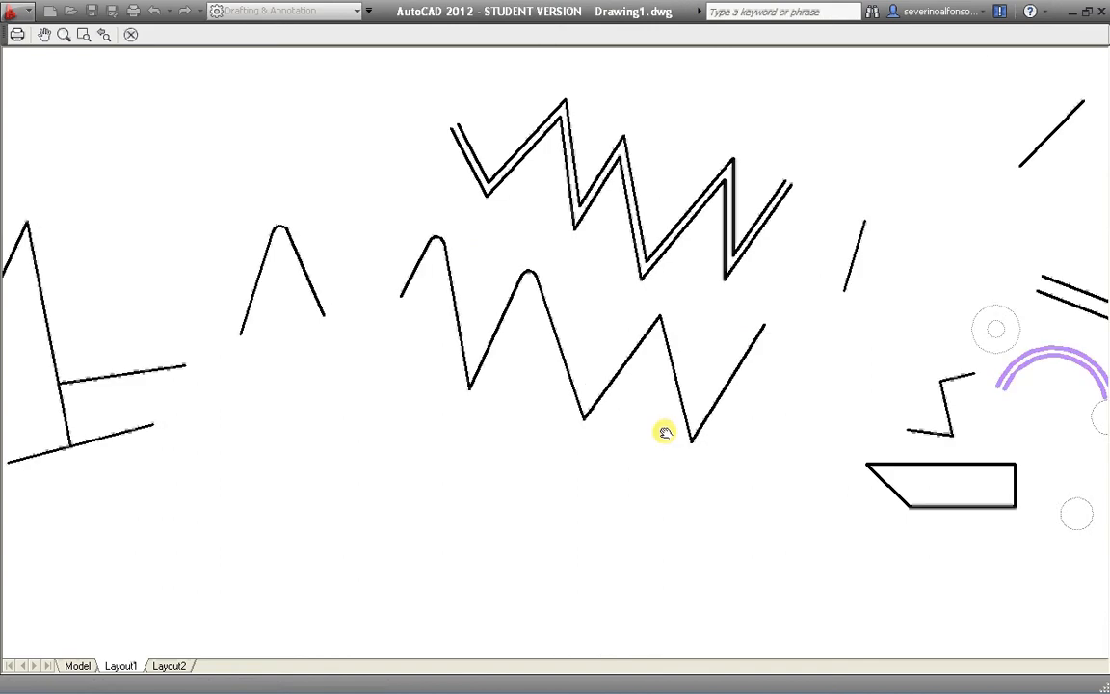
scroll(655, 429, up, 3)
scroll(674, 289, down, 4)
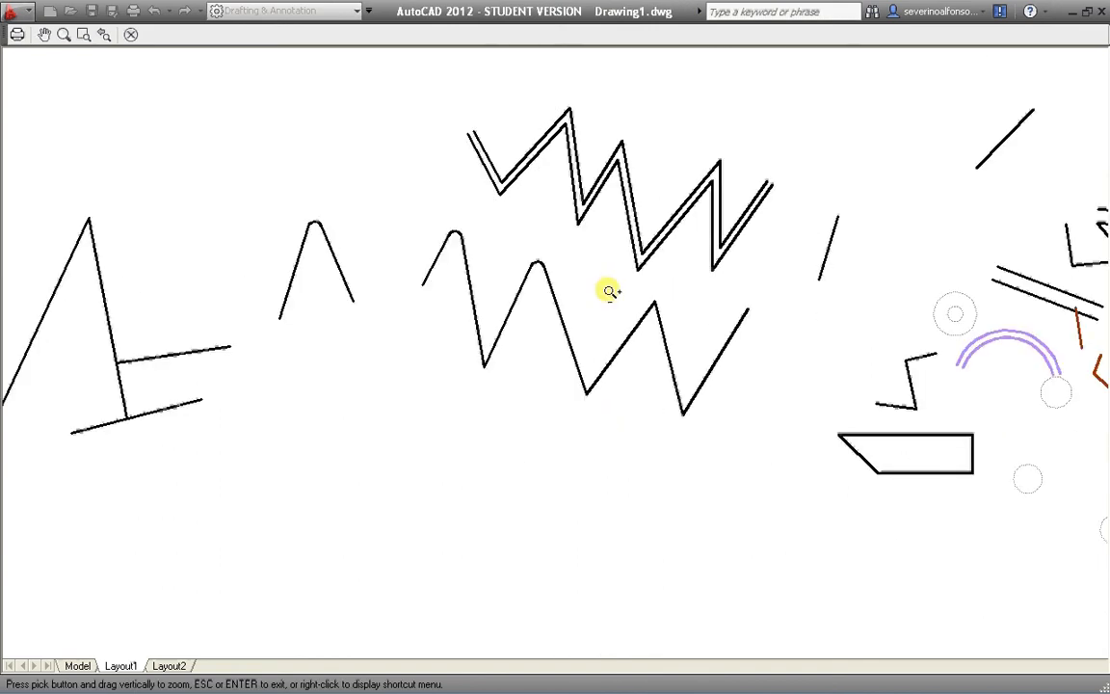
scroll(666, 255, down, 2)
scroll(659, 241, up, 4)
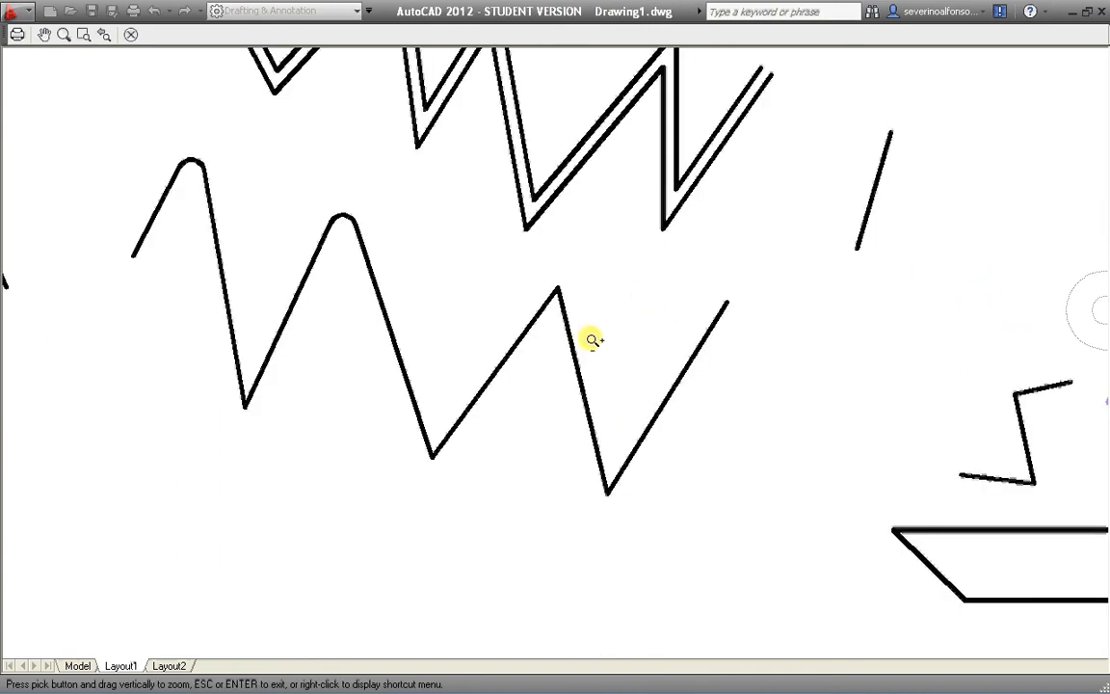
scroll(589, 339, up, 2)
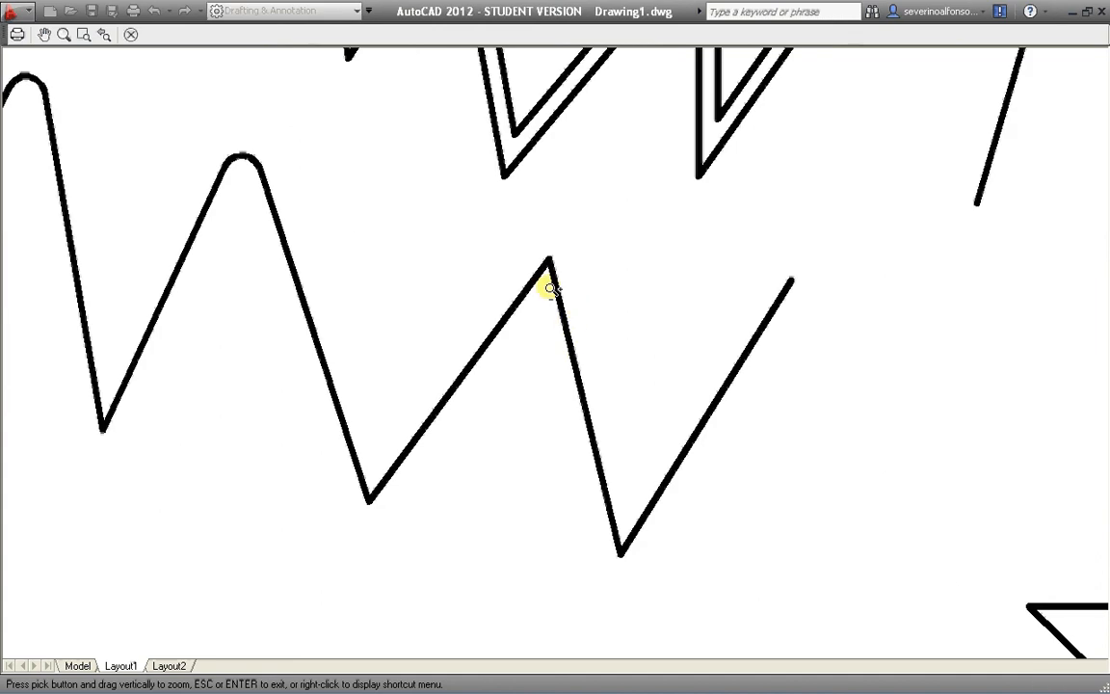
scroll(550, 290, down, 2)
scroll(746, 391, down, 2)
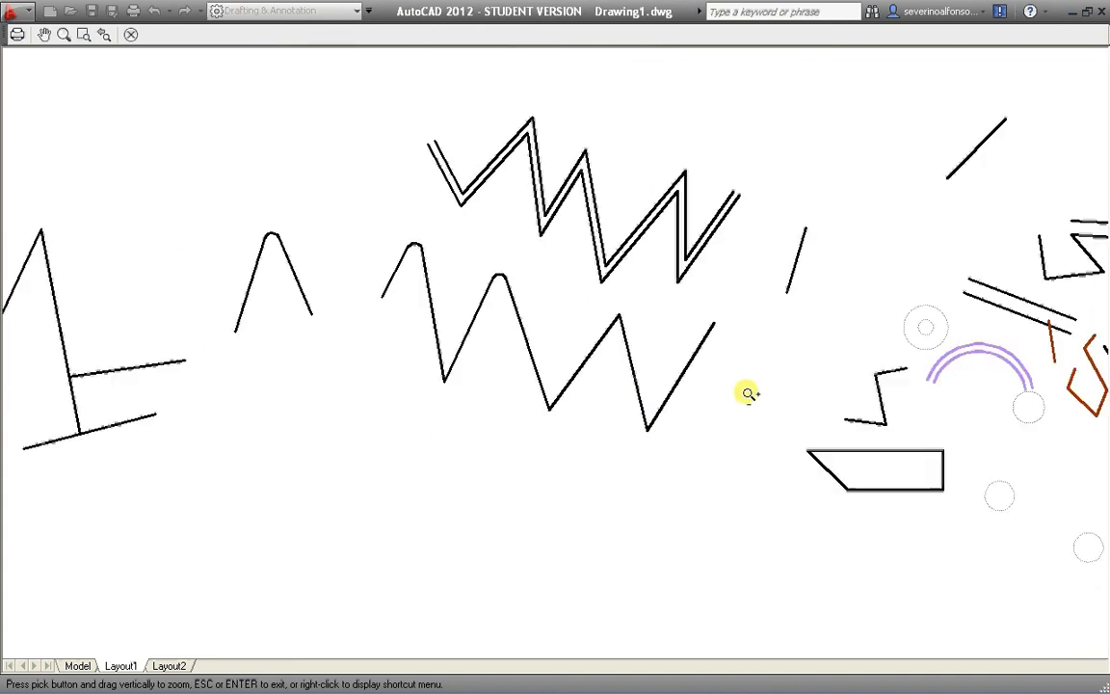
middle_drag(746, 391, 373, 369)
middle_drag(558, 372, 488, 416)
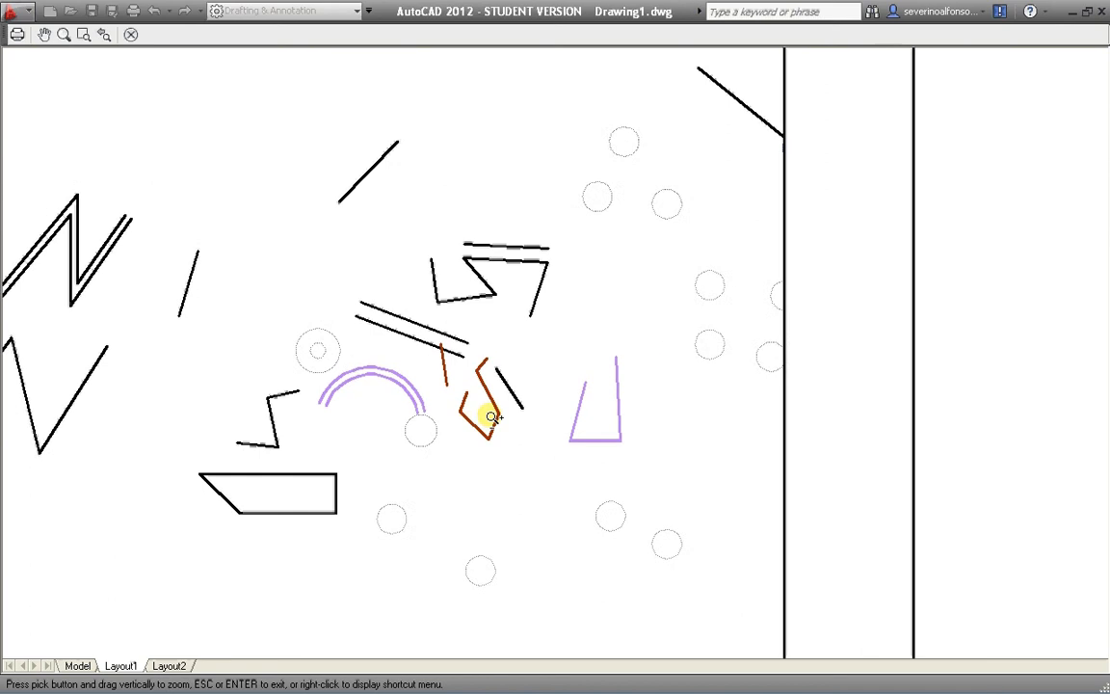
Inspect the dotted circles and the thick colored lines up close, check the whole sheet with its viewports, and exit the plot preview.
scroll(690, 216, up, 2)
scroll(670, 186, up, 2)
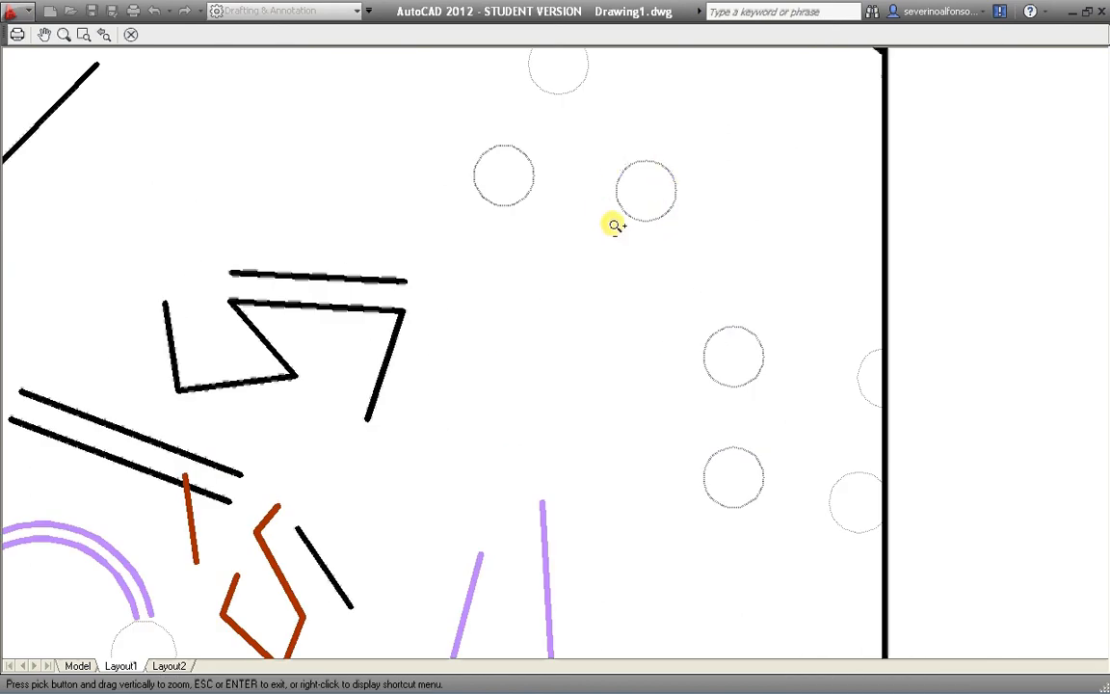
scroll(483, 379, down, 3)
scroll(537, 317, down, 1)
scroll(609, 325, down, 2)
scroll(758, 375, down, 2)
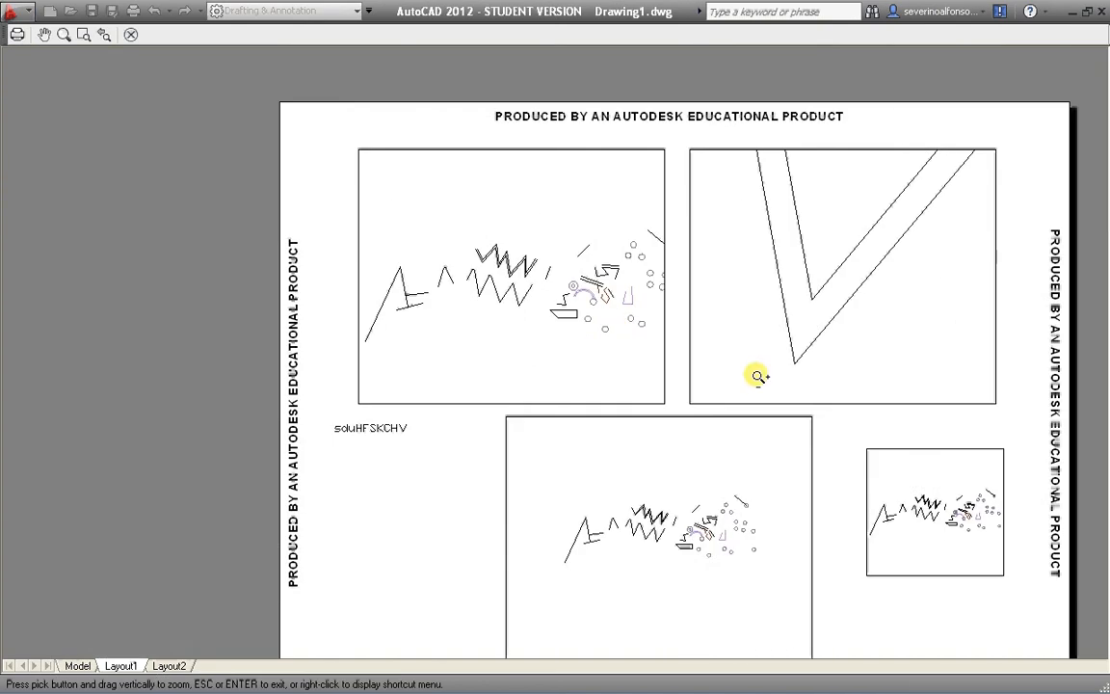
middle_drag(758, 376, 669, 339)
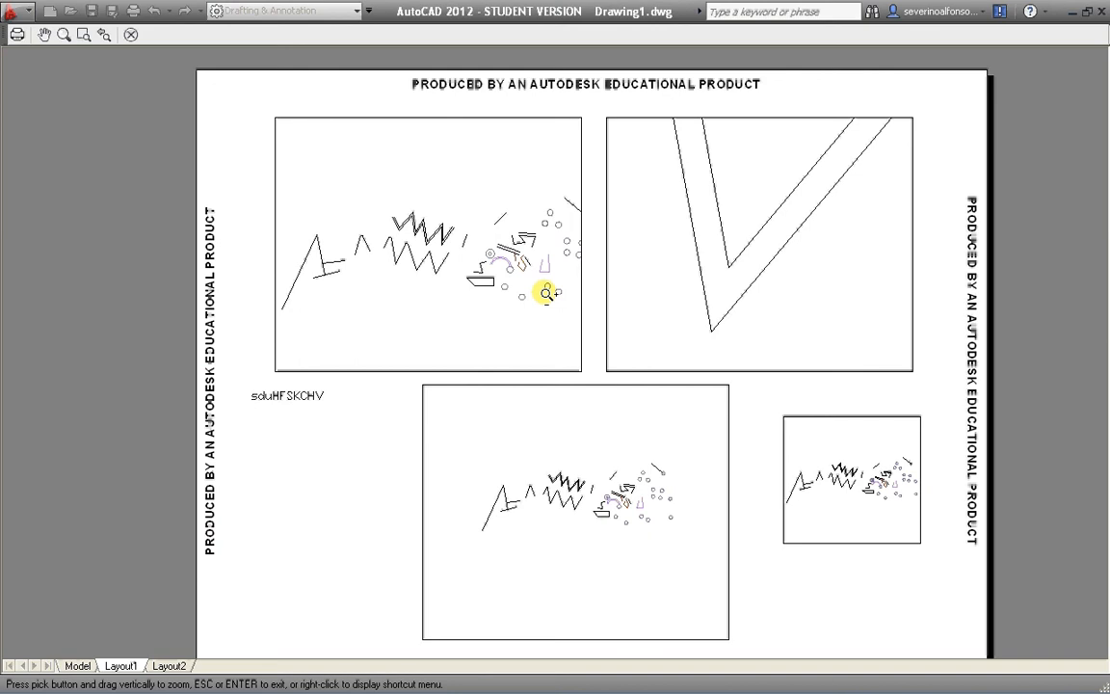
right_click(523, 262)
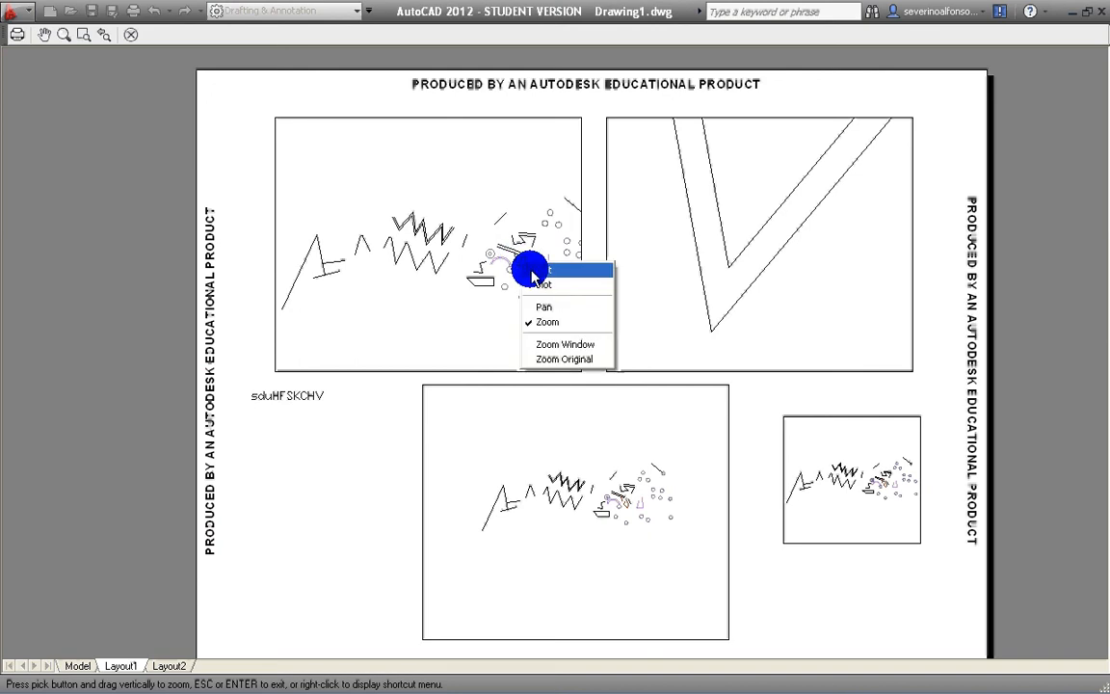
click(544, 271)
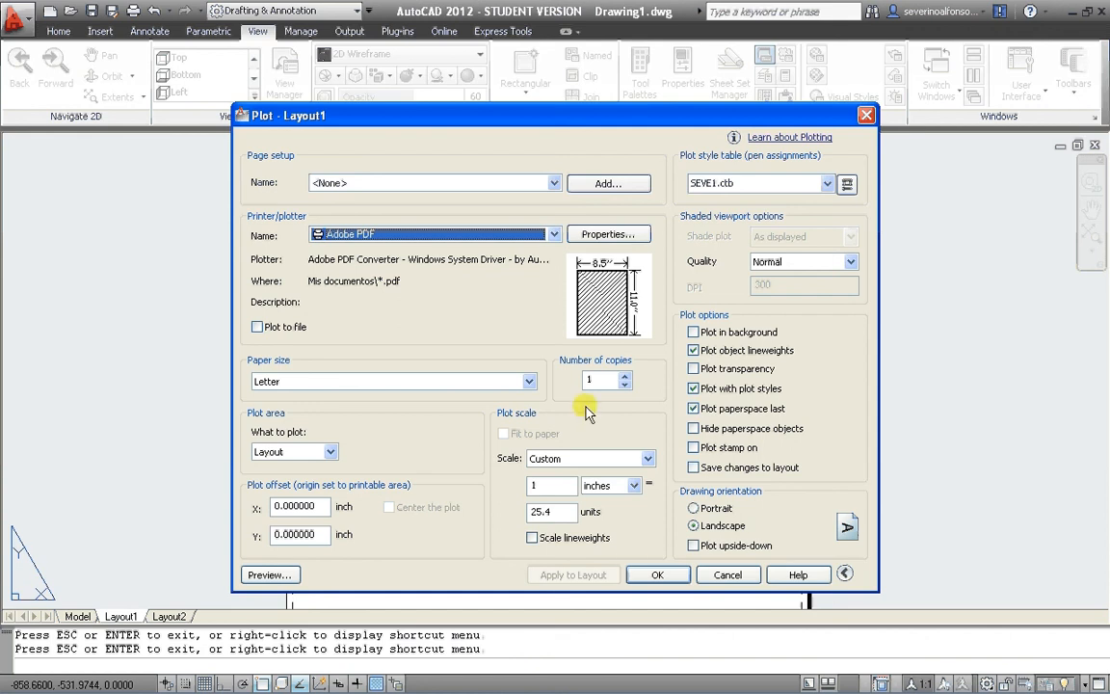
Plot Layout1 with the Adobe PDF printer and save it as "Drawing1 Layout1 (1)" in the Escritorio folder.
click(643, 578)
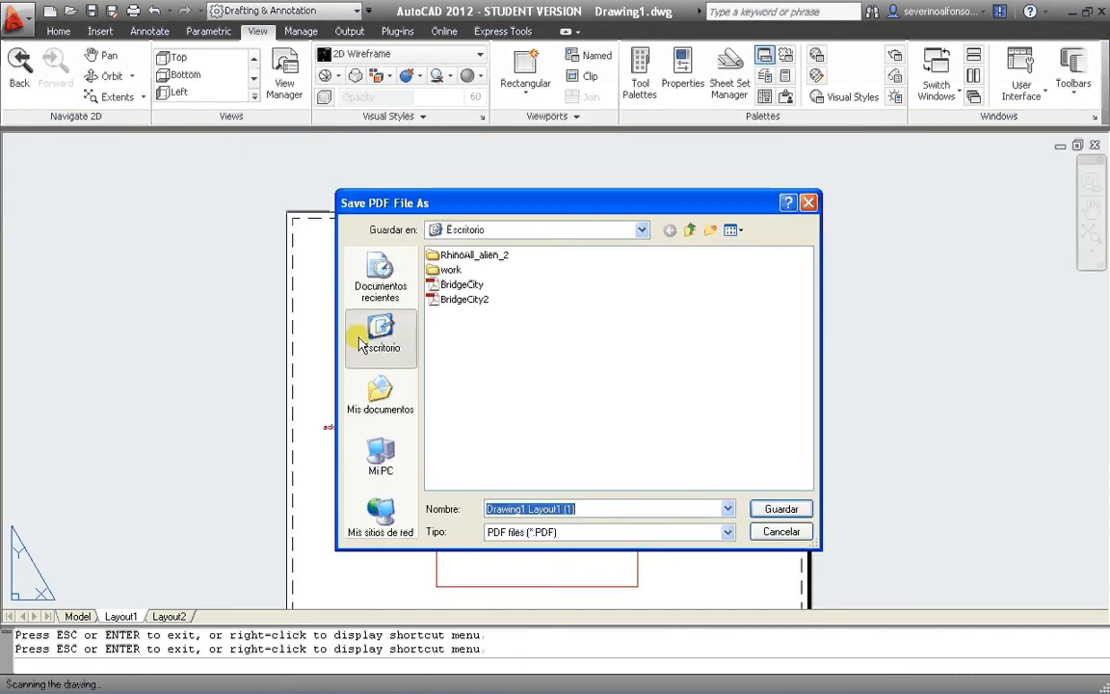
click(361, 344)
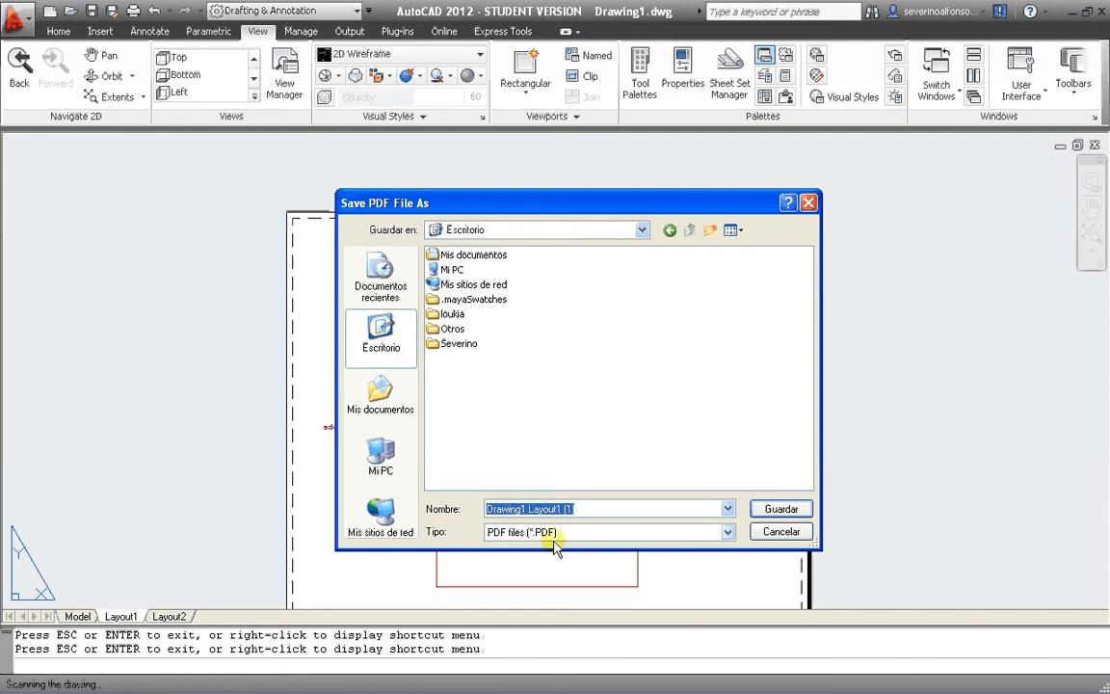
click(778, 510)
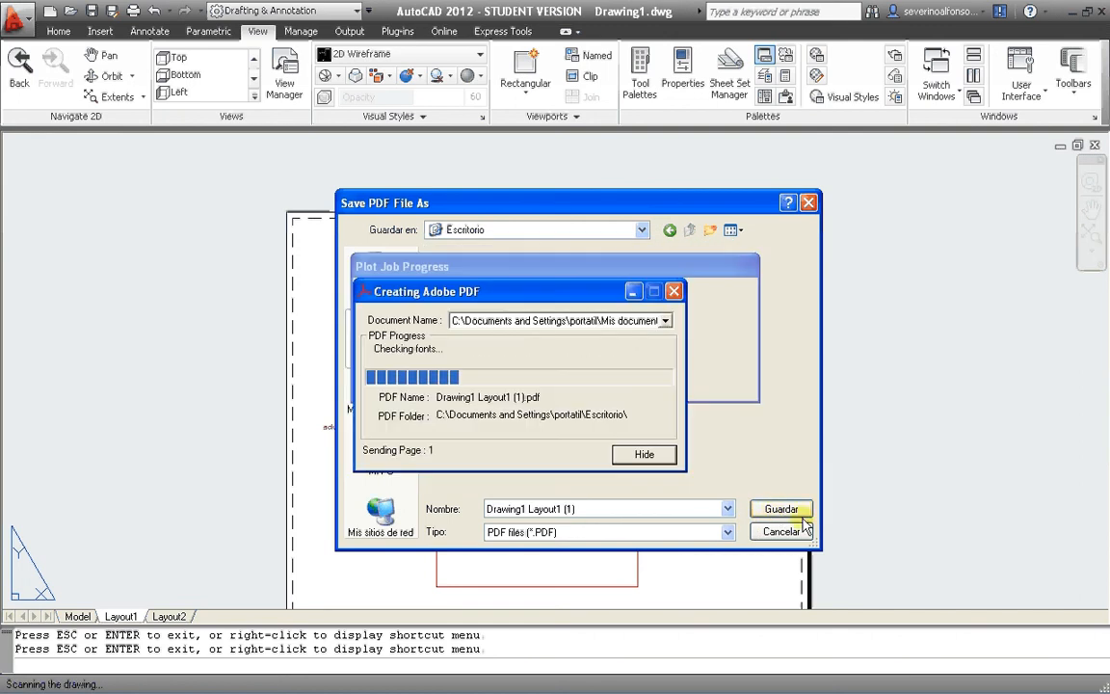